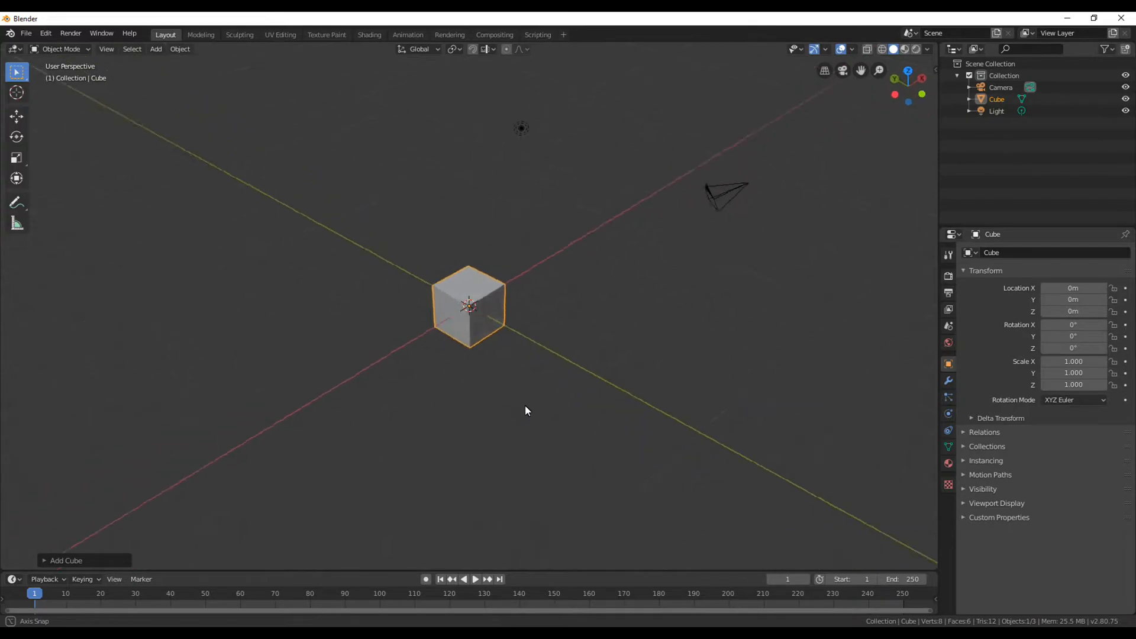
Delete the default cube and add a UV sphere at the scene origin.
{"action": "scroll", "coordinate": [503, 359], "scroll_direction": "up", "scroll_amount": 2}
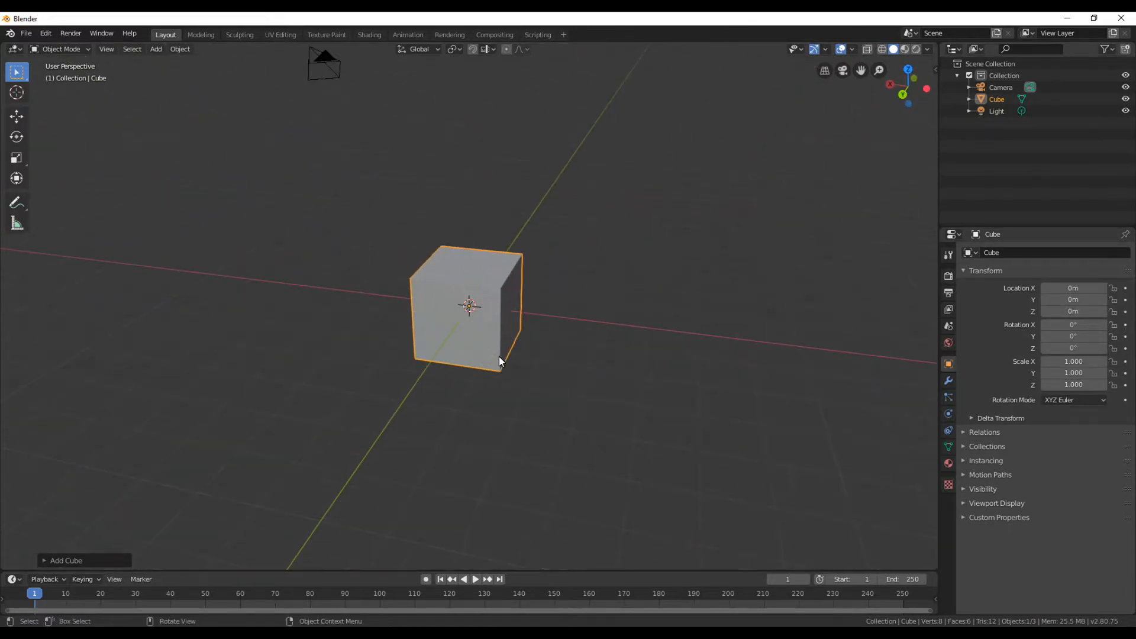
{"action": "key", "text": "Delete"}
{"action": "key", "text": "shift+a"}
{"action": "mouse_move", "coordinate": [515, 322]}
{"action": "left_click", "coordinate": [598, 361]}
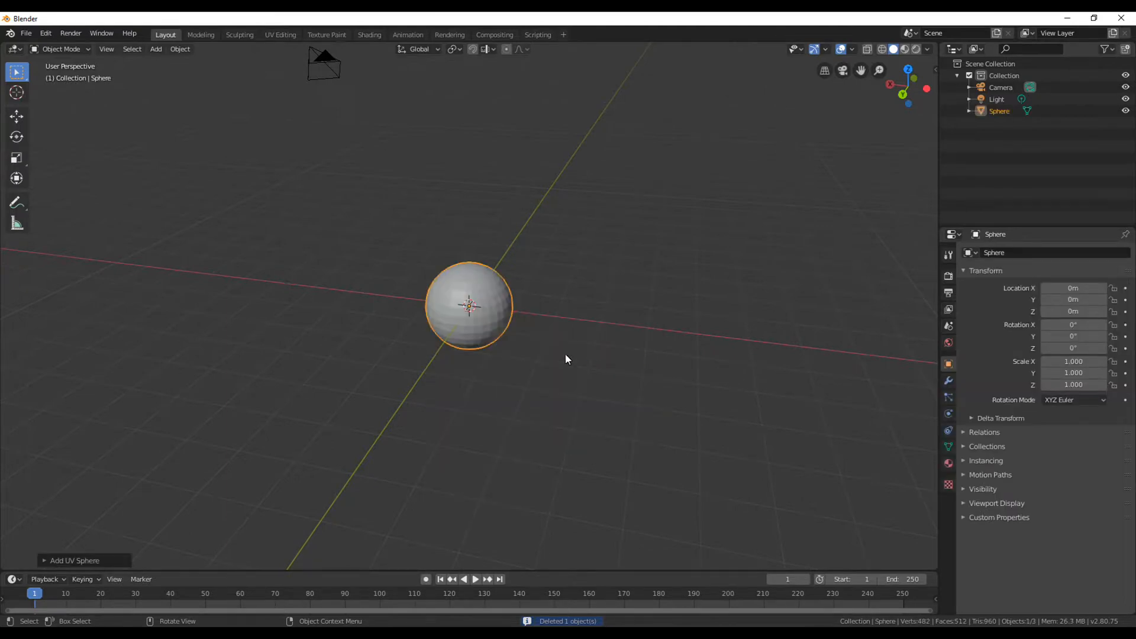
Widen the sphere to a scale of about 1.322 in X and Y, leaving Z locked.
{"action": "middle_click_drag", "start_coordinate": [580, 369], "coordinate": [615, 353]}
{"action": "key", "text": "s"}
{"action": "key", "text": "shift+z"}
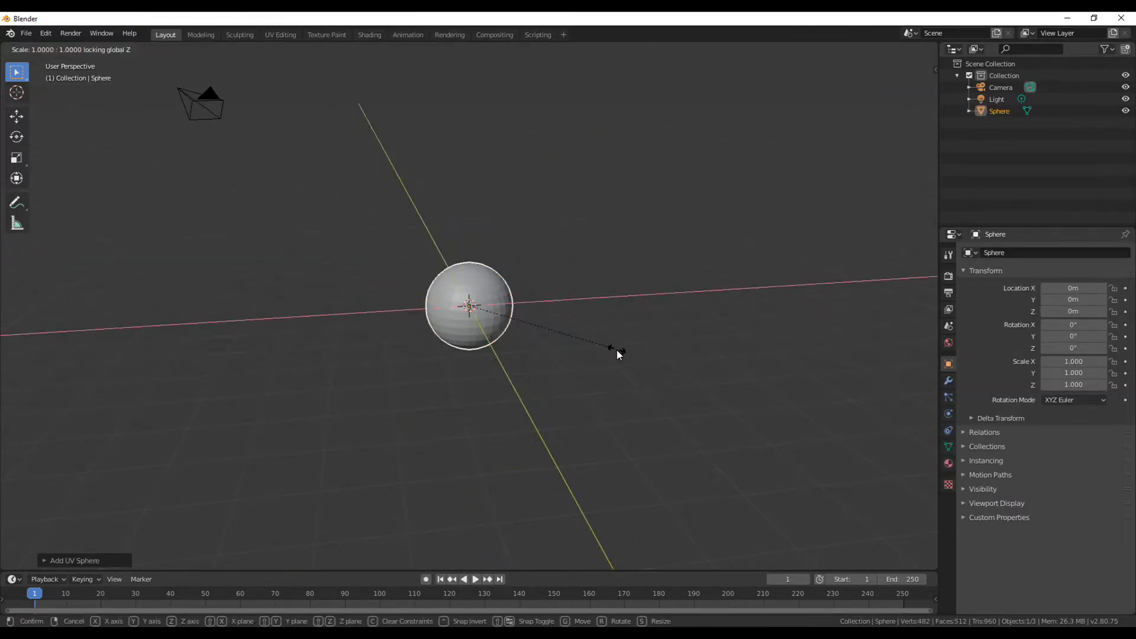
{"action": "left_click", "coordinate": [663, 365]}
{"action": "mouse_move", "coordinate": [663, 365]}
{"action": "middle_mouse_down"}
{"action": "mouse_move", "coordinate": [704, 332]}
{"action": "mouse_move", "coordinate": [692, 347]}
{"action": "mouse_move", "coordinate": [649, 350]}
{"action": "middle_mouse_up"}
Scale the sphere's middle edge loop along Z by about 1.3 using smooth proportional editing with a size of 1.46, and return to Object Mode.
{"action": "key", "text": "Tab"}
{"action": "scroll", "coordinate": [556, 345], "scroll_direction": "up", "scroll_amount": 4}
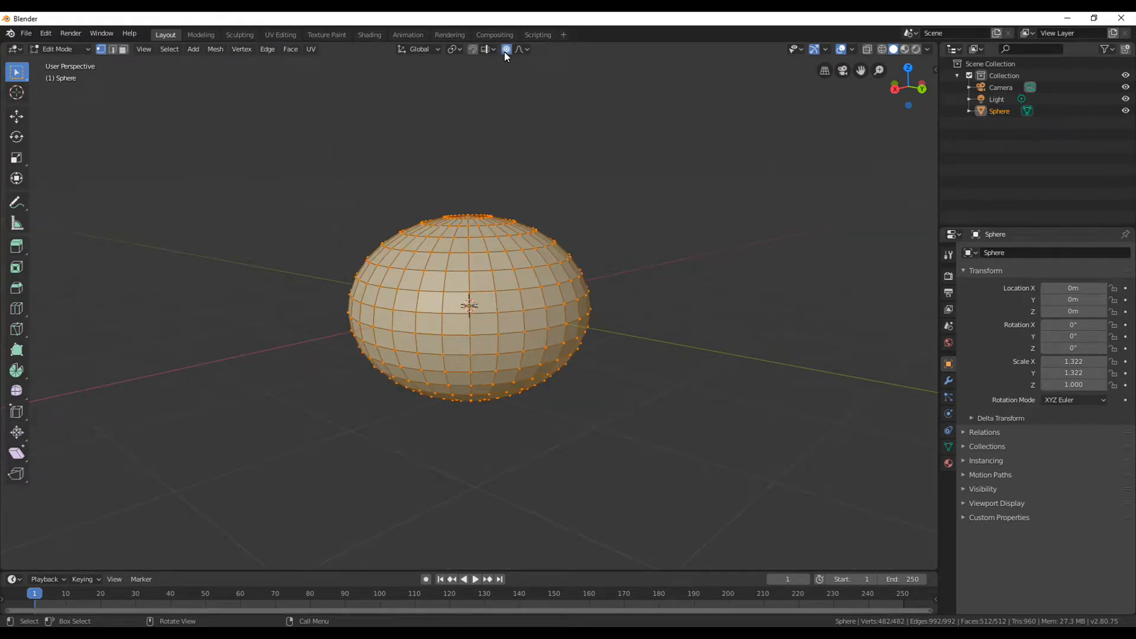
{"action": "left_click", "coordinate": [509, 336], "text": "alt"}
{"action": "middle_click_drag", "start_coordinate": [491, 361], "coordinate": [571, 339]}
{"action": "key", "text": "s"}
{"action": "key", "text": "z"}
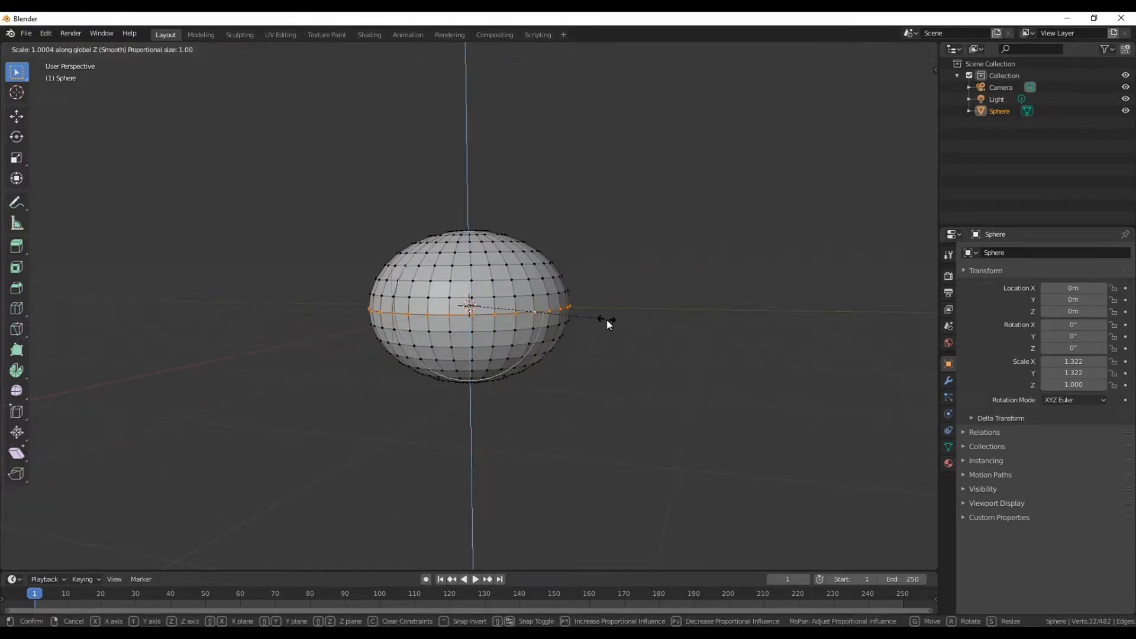
{"action": "scroll", "coordinate": [652, 326], "scroll_direction": "down", "scroll_amount": 1}
{"action": "scroll", "coordinate": [661, 324], "scroll_direction": "down", "scroll_amount": 1}
{"action": "scroll", "coordinate": [661, 324], "scroll_direction": "up", "scroll_amount": 1}
{"action": "scroll", "coordinate": [670, 321], "scroll_direction": "down", "scroll_amount": 3}
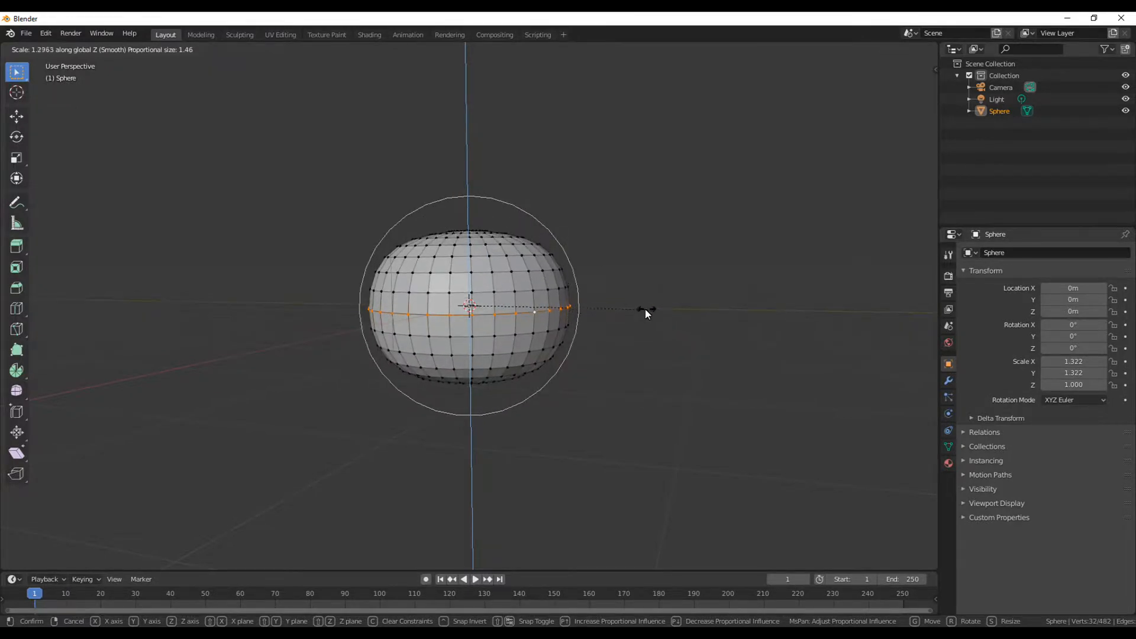
{"action": "left_click", "coordinate": [649, 310]}
{"action": "key", "text": "Tab"}
{"action": "middle_click_drag", "start_coordinate": [649, 310], "coordinate": [624, 291]}
{"action": "middle_click_drag", "start_coordinate": [543, 329], "coordinate": [652, 303]}
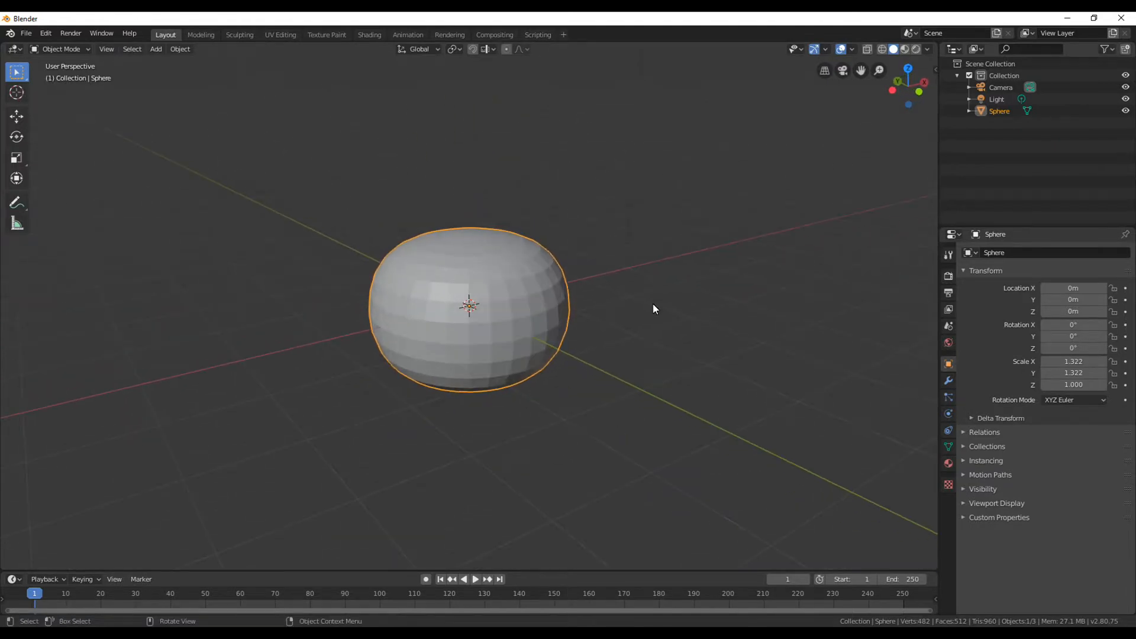
Give the sphere a Subdivision Surface modifier with 3 viewport levels and apply it.
{"action": "left_click", "coordinate": [948, 380]}
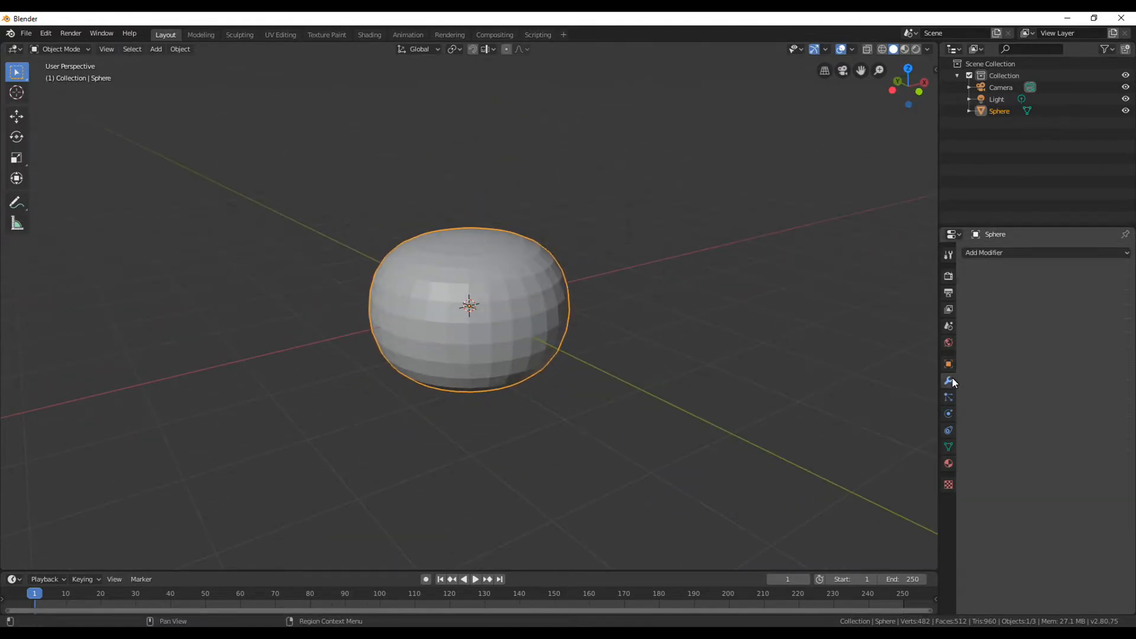
{"action": "left_click", "coordinate": [998, 253]}
{"action": "left_click", "coordinate": [910, 447]}
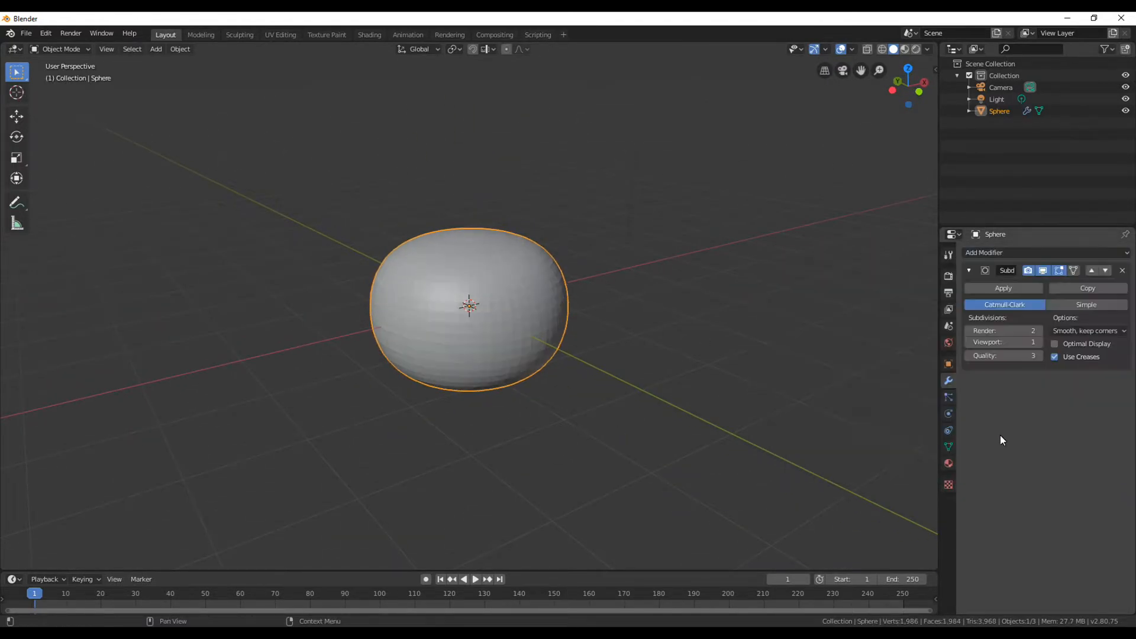
{"action": "left_click", "coordinate": [1041, 341]}
{"action": "left_click", "coordinate": [1041, 342]}
{"action": "middle_click_drag", "start_coordinate": [517, 315], "coordinate": [642, 297]}
{"action": "scroll", "coordinate": [634, 288], "scroll_direction": "up", "scroll_amount": 4}
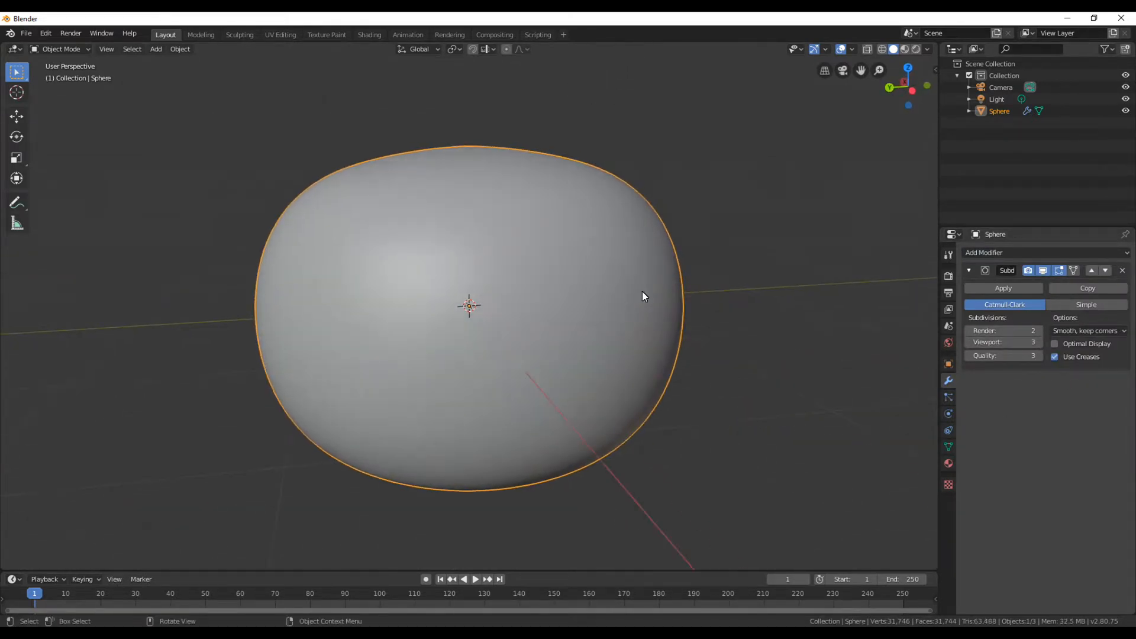
{"action": "left_click", "coordinate": [989, 289]}
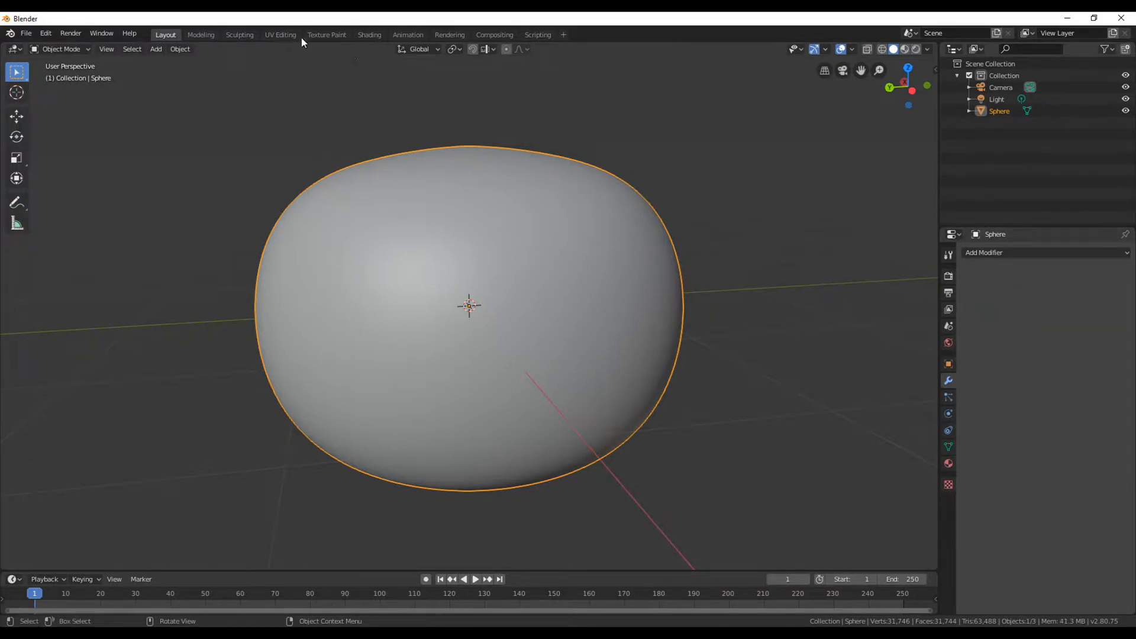
Switch to sculpting, turn off X mirror symmetry and choose the Crease brush.
{"action": "left_click", "coordinate": [240, 34]}
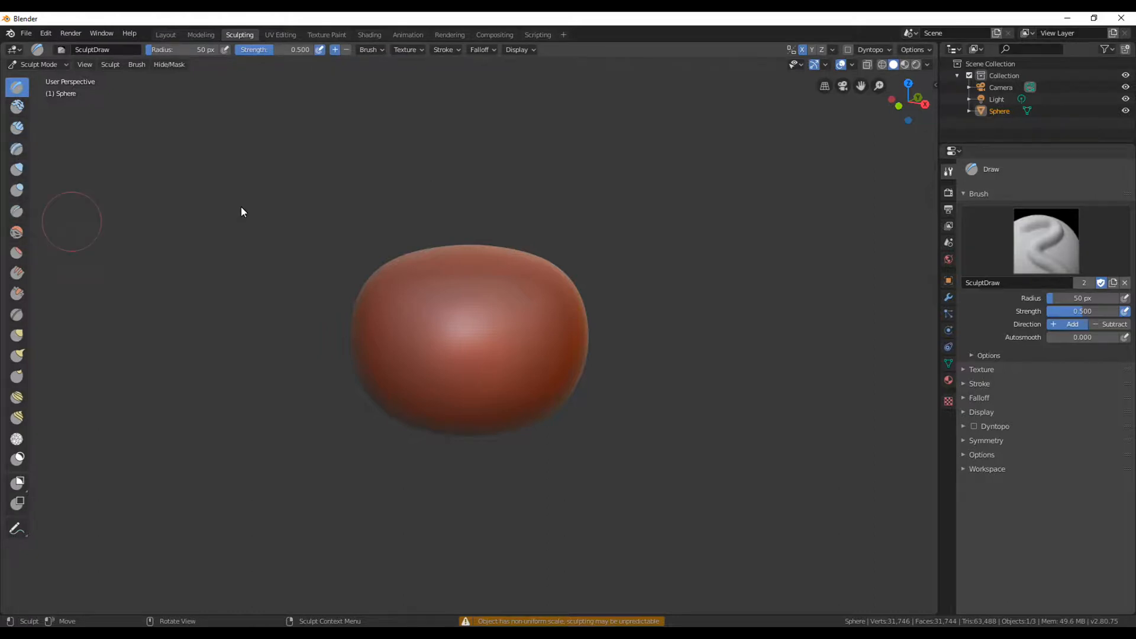
{"action": "left_click", "coordinate": [802, 49]}
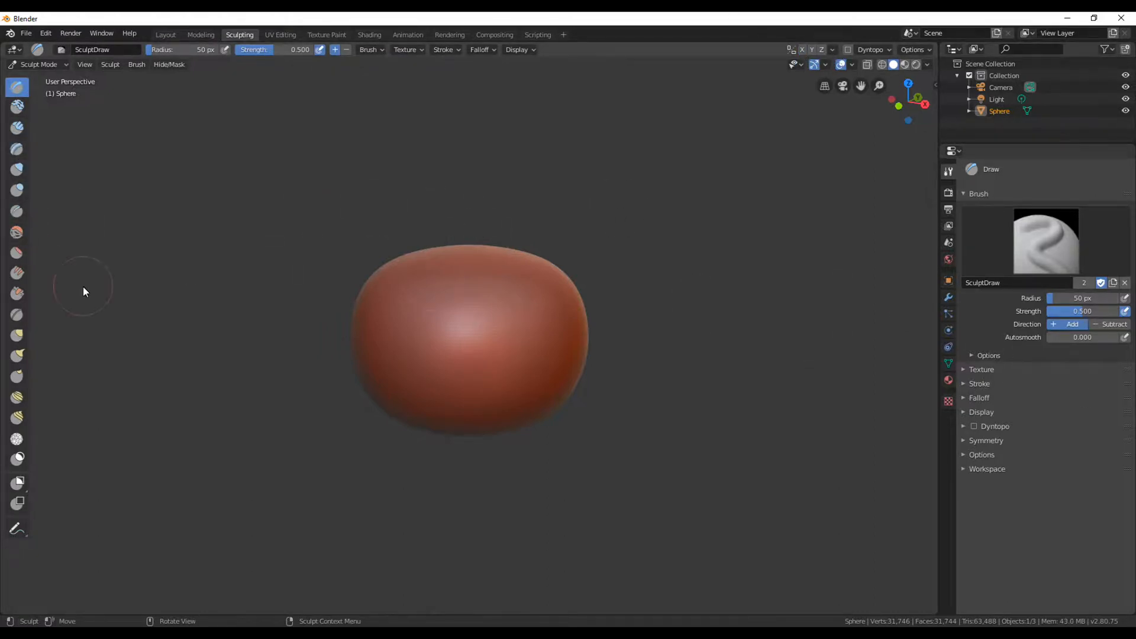
{"action": "left_click", "coordinate": [17, 212]}
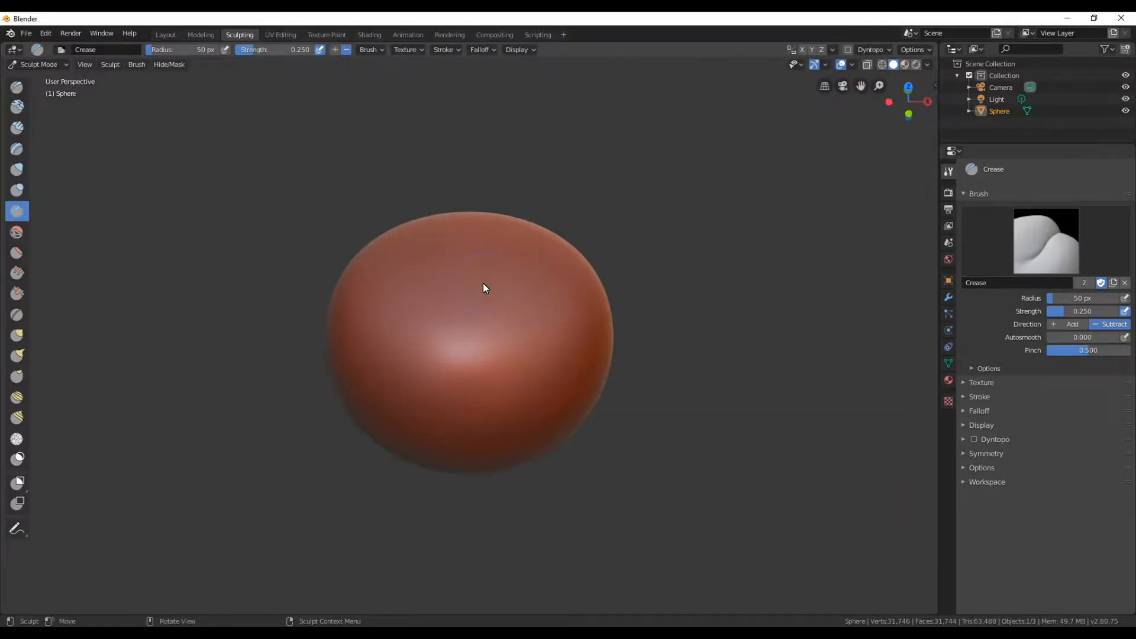
Undo the test crease and set the Crease brush to an 80 px radius and 0.400 strength.
{"action": "left_click_drag", "start_coordinate": [466, 281], "coordinate": [482, 307]}
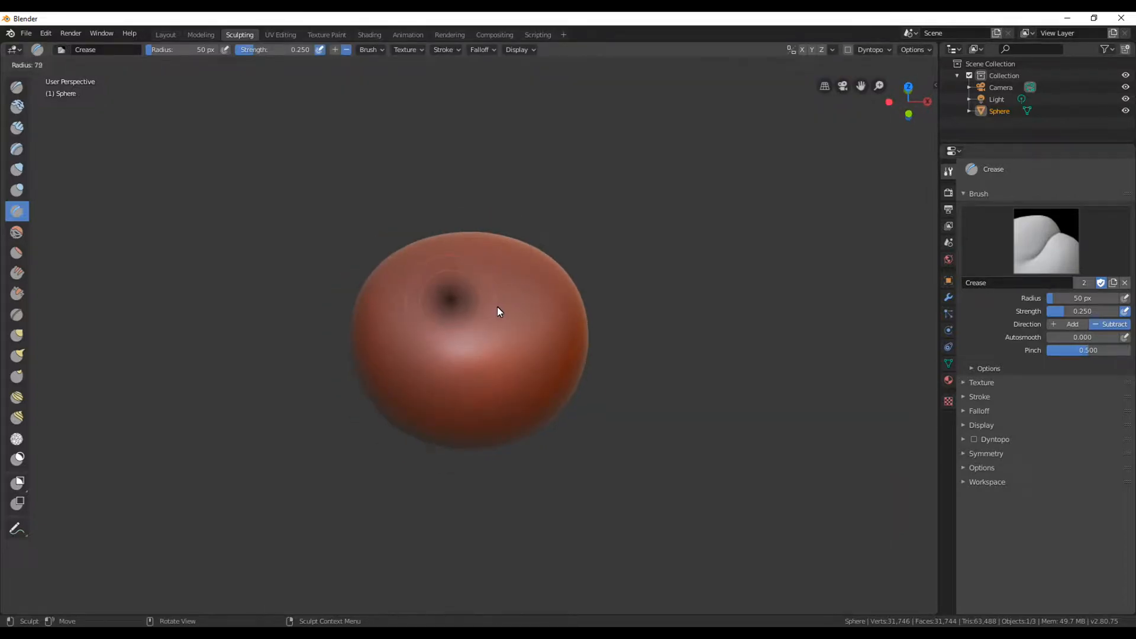
{"action": "key", "text": "ctrl+z"}
{"action": "left_click_drag", "start_coordinate": [1101, 312], "coordinate": [1113, 315]}
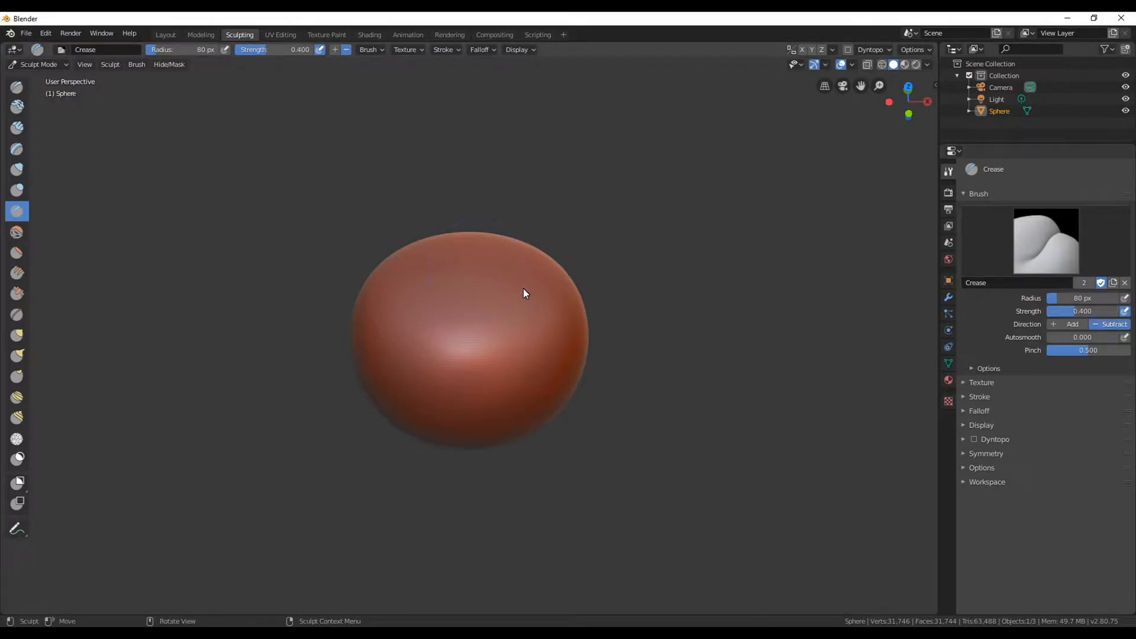
{"action": "middle_click_drag", "start_coordinate": [466, 272], "coordinate": [470, 256], "text": "ctrl"}
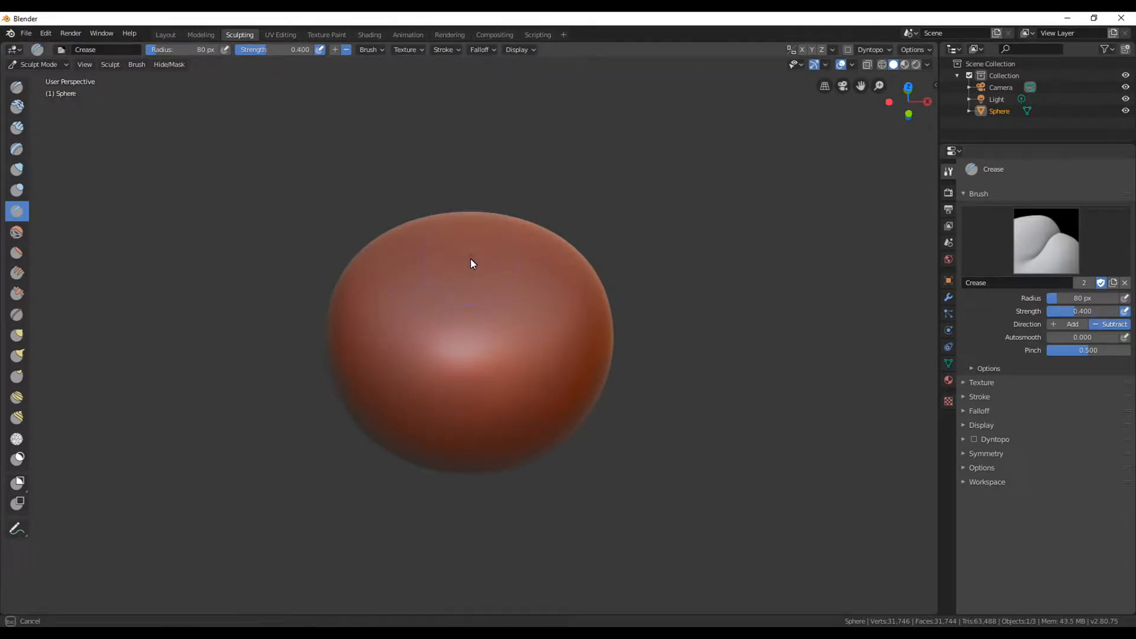
{"action": "middle_click_drag", "start_coordinate": [471, 378], "coordinate": [480, 286]}
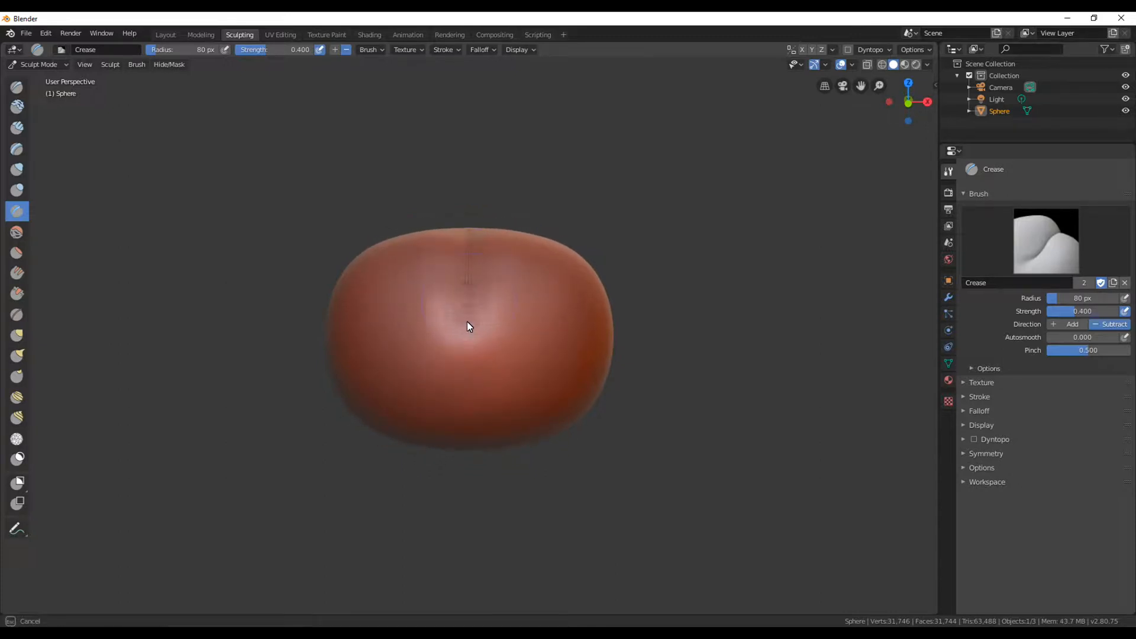
{"action": "key", "text": "ctrl+z"}
Set the Crease brush strength to 0.500 and carve the first vertical groove from the sphere's top centre down to its underside.
{"action": "left_click_drag", "start_coordinate": [1096, 308], "coordinate": [1104, 309]}
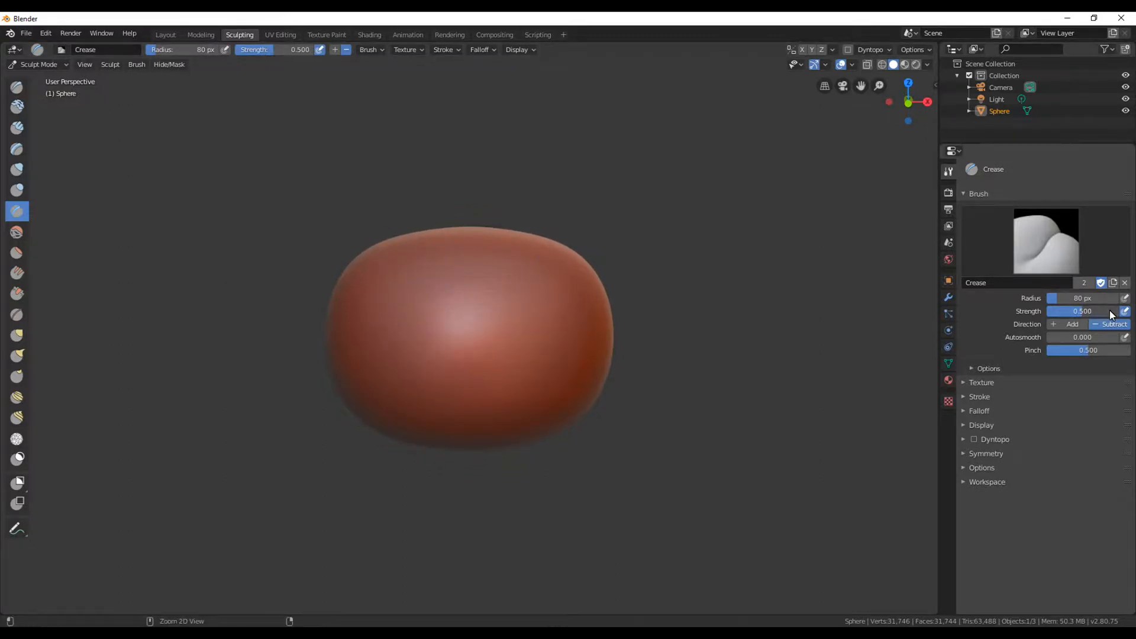
{"action": "middle_click_drag", "start_coordinate": [492, 260], "coordinate": [498, 306]}
{"action": "left_click_drag", "start_coordinate": [470, 246], "coordinate": [467, 261]}
{"action": "left_click_drag", "start_coordinate": [466, 306], "coordinate": [464, 388]}
{"action": "middle_click_drag", "start_coordinate": [464, 388], "coordinate": [480, 284]}
{"action": "left_click_drag", "start_coordinate": [468, 280], "coordinate": [468, 371]}
{"action": "middle_click_drag", "start_coordinate": [467, 398], "coordinate": [477, 312]}
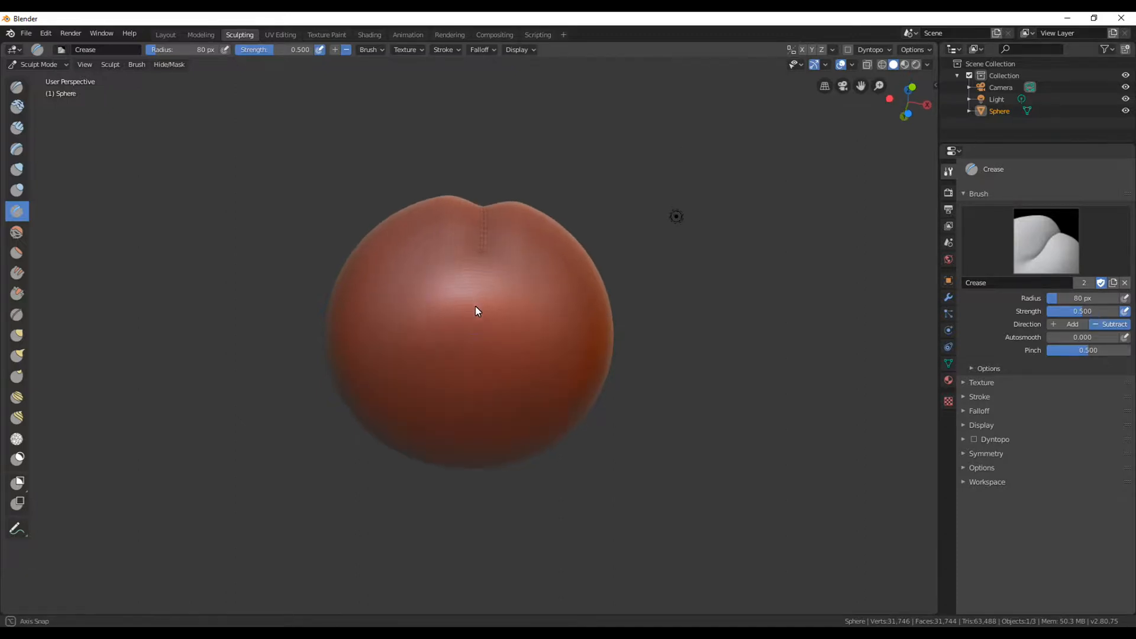
{"action": "left_click_drag", "start_coordinate": [487, 253], "coordinate": [481, 329]}
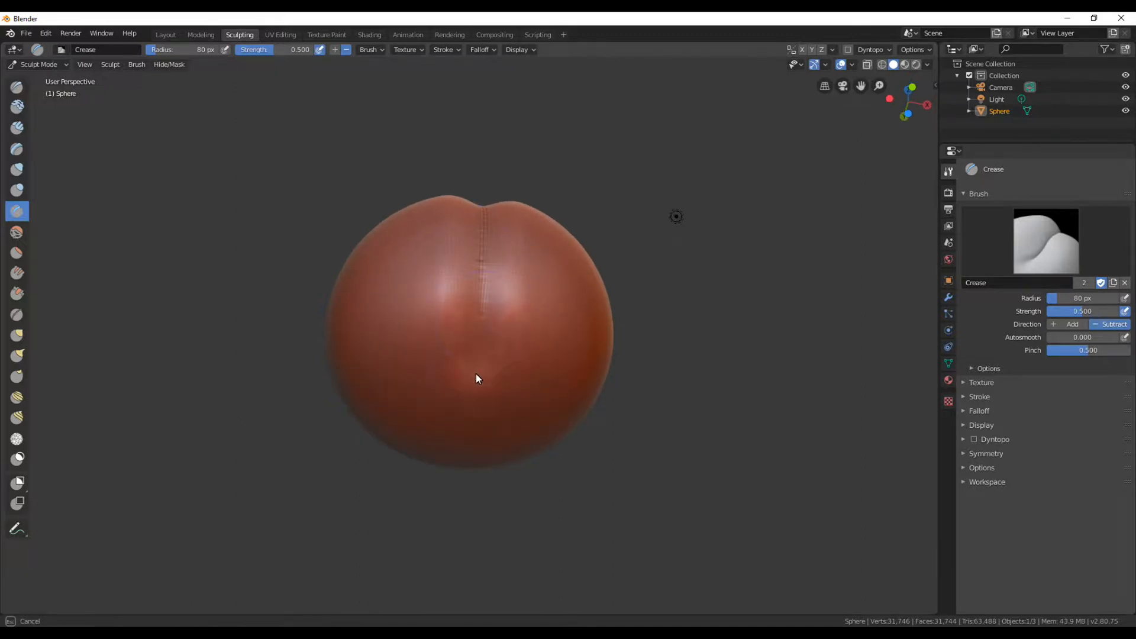
{"action": "left_click_drag", "start_coordinate": [473, 404], "coordinate": [471, 399]}
Carve a second vertical groove beside the first, running from the top down to where they meet underneath.
{"action": "mouse_move", "coordinate": [472, 399]}
{"action": "middle_mouse_down"}
{"action": "mouse_move", "coordinate": [477, 337]}
{"action": "mouse_move", "coordinate": [530, 408]}
{"action": "mouse_move", "coordinate": [466, 263]}
{"action": "middle_mouse_up"}
{"action": "left_click_drag", "start_coordinate": [474, 252], "coordinate": [486, 342]}
{"action": "middle_click_drag", "start_coordinate": [488, 374], "coordinate": [475, 267]}
{"action": "left_click_drag", "start_coordinate": [479, 291], "coordinate": [477, 382]}
{"action": "mouse_move", "coordinate": [477, 383]}
{"action": "middle_mouse_down"}
{"action": "mouse_move", "coordinate": [457, 273]}
{"action": "mouse_move", "coordinate": [467, 270]}
{"action": "middle_mouse_up"}
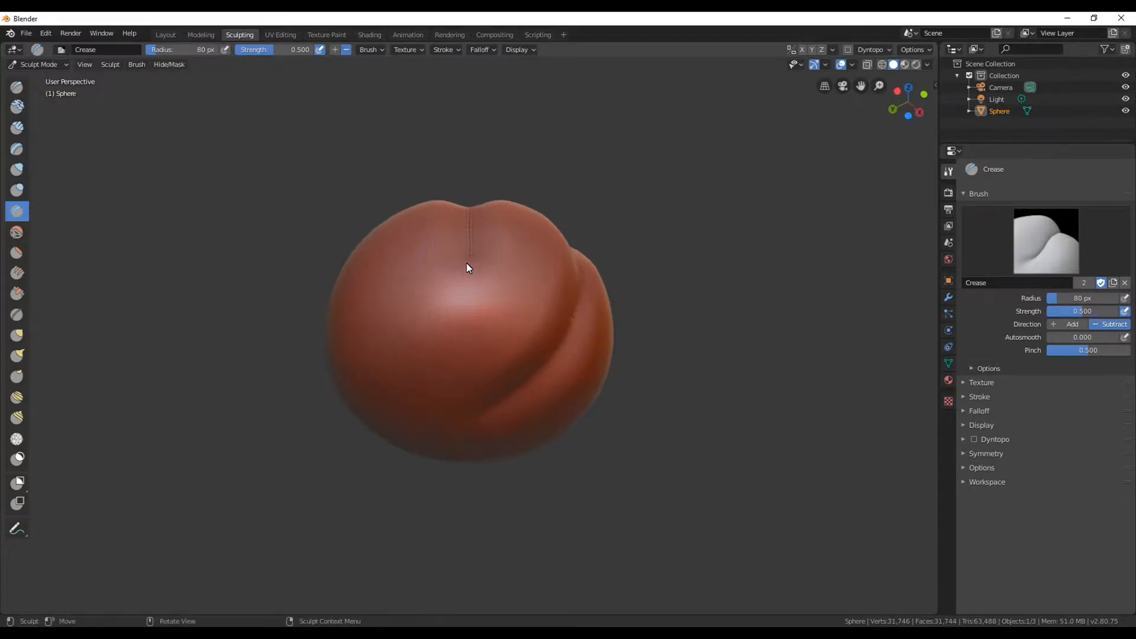
{"action": "left_click_drag", "start_coordinate": [472, 263], "coordinate": [469, 312]}
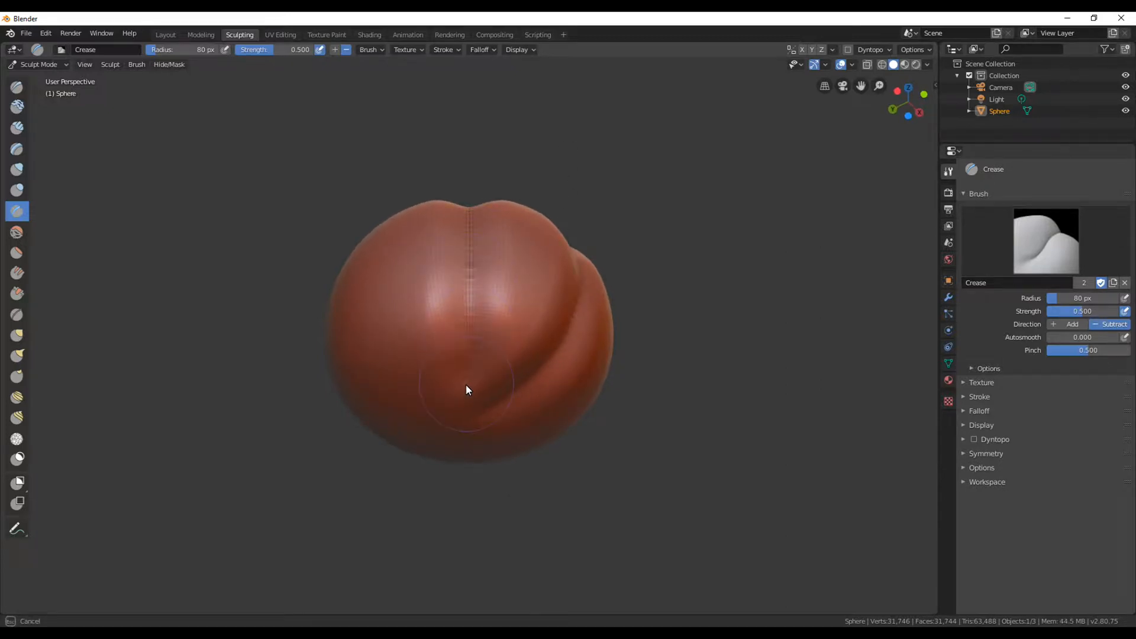
{"action": "scroll", "coordinate": [461, 322], "scroll_direction": "up", "scroll_amount": 2}
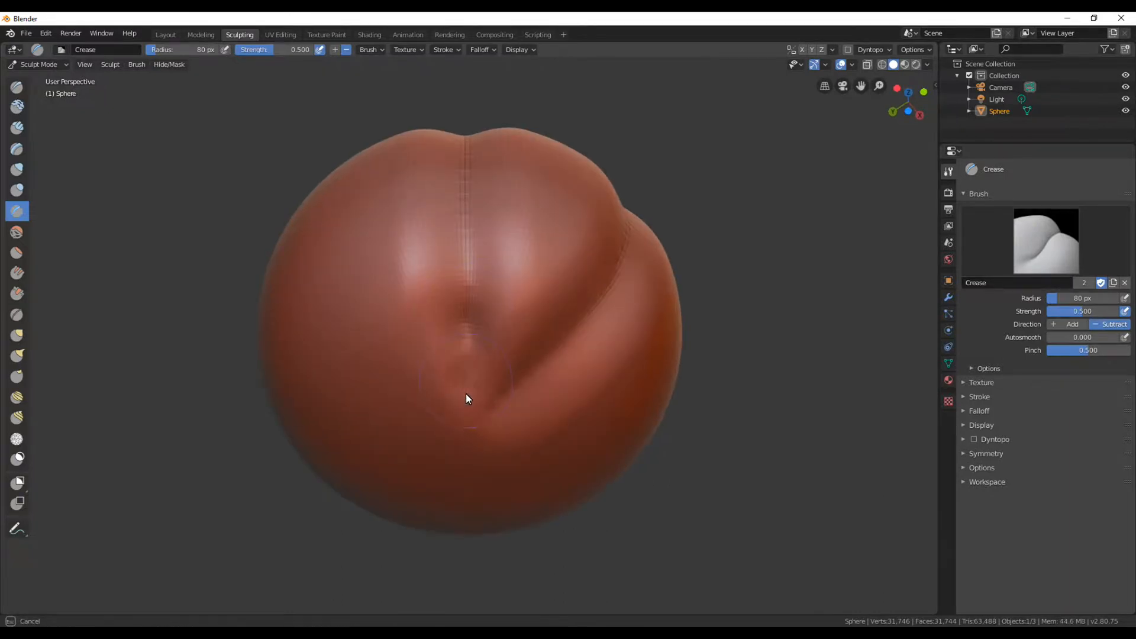
{"action": "left_click_drag", "start_coordinate": [467, 395], "coordinate": [469, 385]}
Deepen the second groove along its whole height with repeated Crease strokes.
{"action": "scroll", "coordinate": [470, 383], "scroll_direction": "down", "scroll_amount": 2}
{"action": "middle_click_drag", "start_coordinate": [477, 236], "coordinate": [474, 299]}
{"action": "left_click_drag", "start_coordinate": [467, 400], "coordinate": [462, 321]}
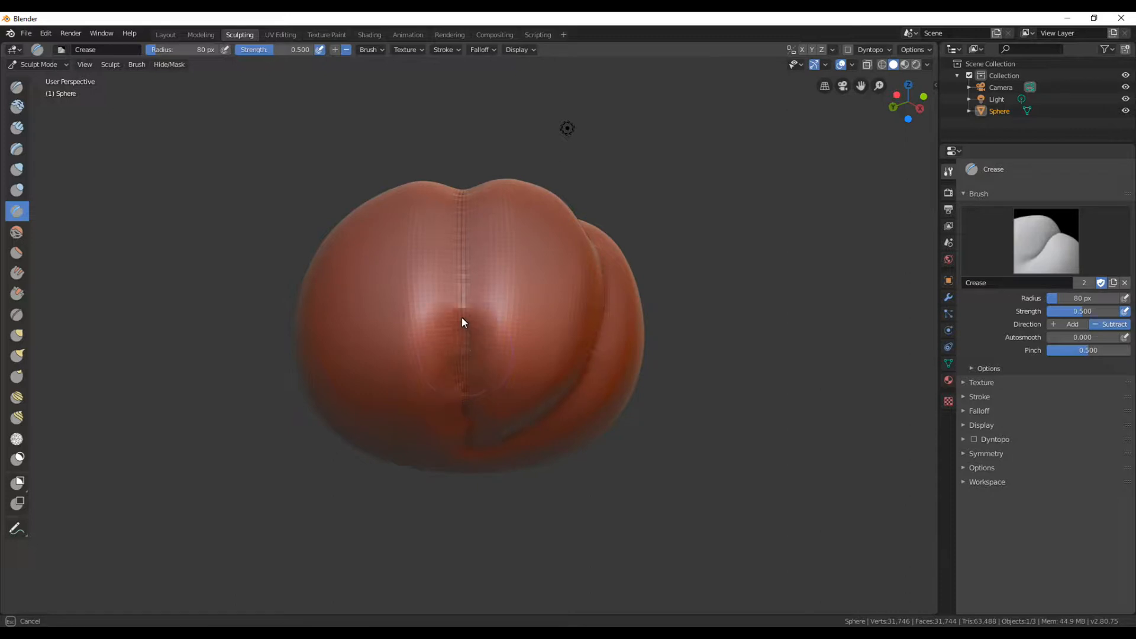
{"action": "mouse_move", "coordinate": [475, 237]}
{"action": "left_mouse_down"}
{"action": "mouse_move", "coordinate": [476, 225]}
{"action": "mouse_move", "coordinate": [460, 334]}
{"action": "left_mouse_up"}
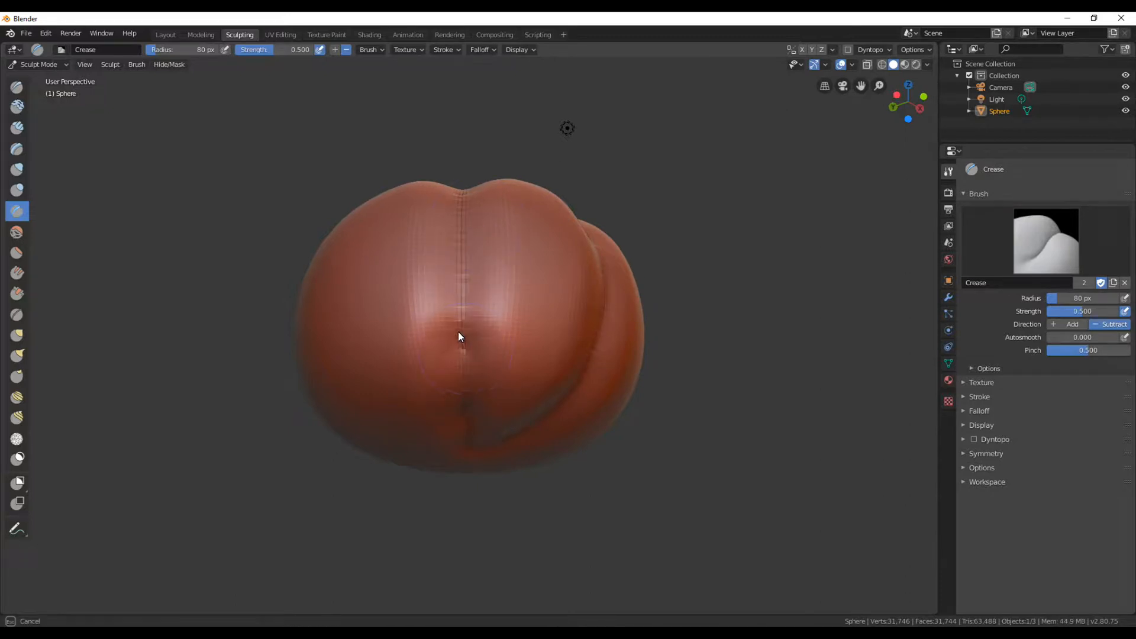
{"action": "left_click_drag", "start_coordinate": [463, 218], "coordinate": [464, 177]}
Carve further vertical grooves around the sphere with the Crease brush, each running from the top centre to the underside.
{"action": "middle_click_drag", "start_coordinate": [463, 177], "coordinate": [530, 297]}
{"action": "left_click_drag", "start_coordinate": [479, 262], "coordinate": [479, 269]}
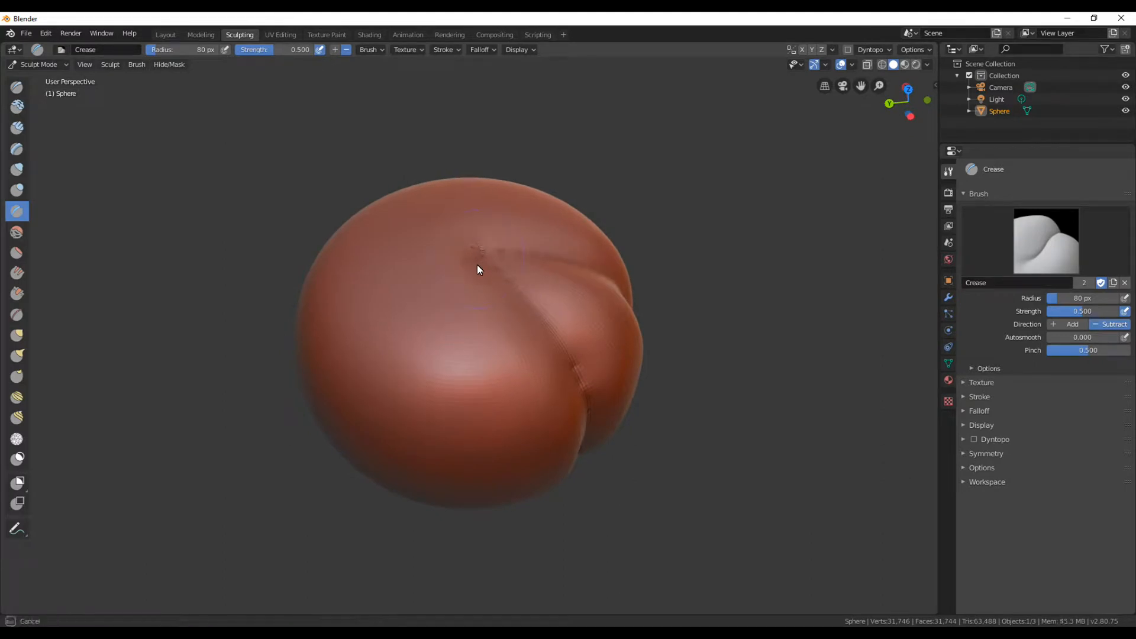
{"action": "mouse_move", "coordinate": [475, 359]}
{"action": "left_mouse_down"}
{"action": "mouse_move", "coordinate": [469, 400]}
{"action": "mouse_move", "coordinate": [465, 391]}
{"action": "left_mouse_up"}
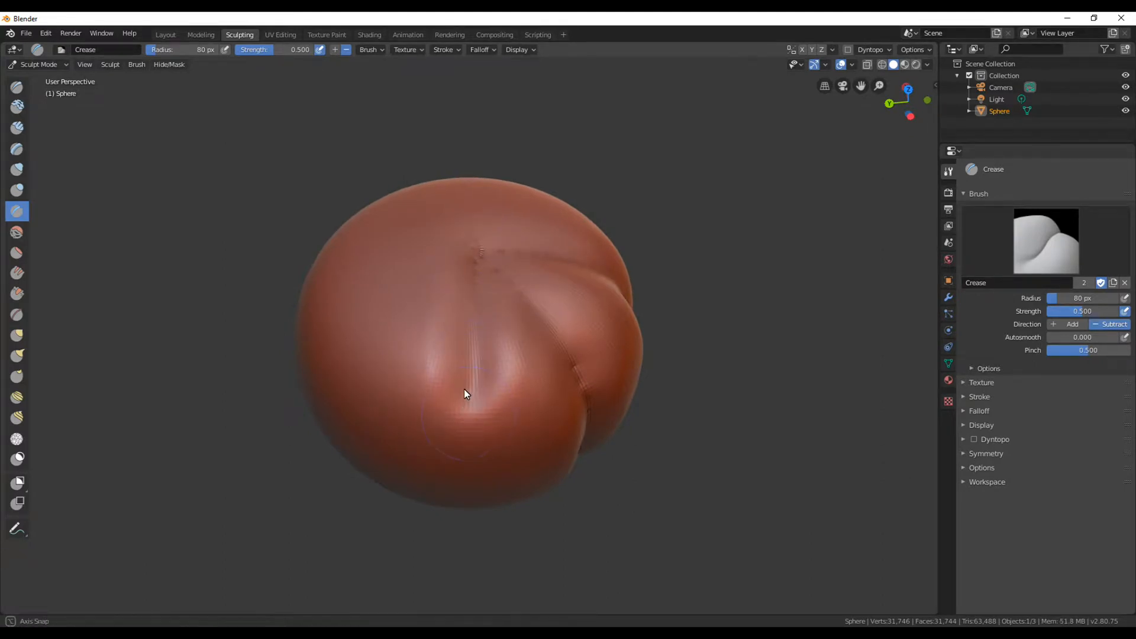
{"action": "middle_click_drag", "start_coordinate": [465, 390], "coordinate": [491, 256]}
{"action": "left_click_drag", "start_coordinate": [491, 256], "coordinate": [498, 261]}
{"action": "left_click_drag", "start_coordinate": [501, 361], "coordinate": [489, 364]}
{"action": "middle_click_drag", "start_coordinate": [489, 363], "coordinate": [499, 232]}
{"action": "left_click_drag", "start_coordinate": [500, 232], "coordinate": [477, 333]}
{"action": "middle_click_drag", "start_coordinate": [477, 333], "coordinate": [485, 240]}
{"action": "left_click_drag", "start_coordinate": [485, 241], "coordinate": [486, 254]}
{"action": "left_click_drag", "start_coordinate": [481, 313], "coordinate": [472, 378]}
{"action": "mouse_move", "coordinate": [398, 198]}
{"action": "middle_mouse_down"}
{"action": "mouse_move", "coordinate": [434, 317]}
{"action": "mouse_move", "coordinate": [427, 279]}
{"action": "mouse_move", "coordinate": [467, 286]}
{"action": "mouse_move", "coordinate": [474, 257]}
{"action": "middle_mouse_up"}
{"action": "left_click_drag", "start_coordinate": [474, 258], "coordinate": [472, 467]}
{"action": "mouse_move", "coordinate": [471, 467]}
{"action": "middle_mouse_down"}
{"action": "mouse_move", "coordinate": [403, 331]}
{"action": "mouse_move", "coordinate": [470, 299]}
{"action": "middle_mouse_up"}
Divide the remaining smooth side of the sphere into pumpkin segments with vertical Crease grooves from top to base.
{"action": "middle_click_drag", "start_coordinate": [485, 230], "coordinate": [454, 245]}
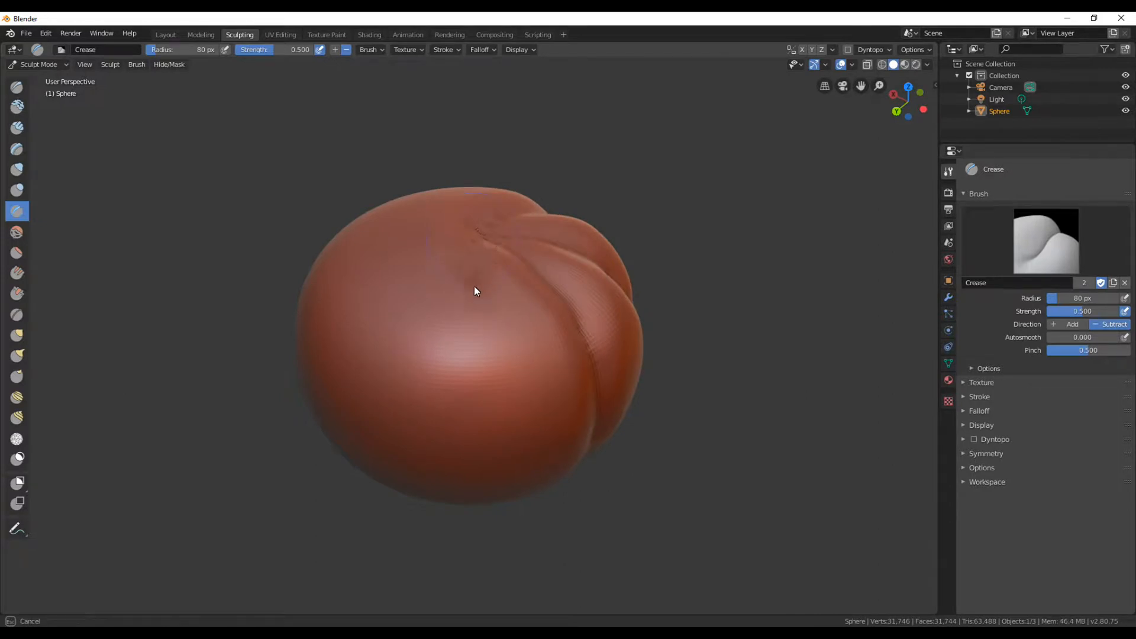
{"action": "mouse_move", "coordinate": [483, 335]}
{"action": "middle_mouse_down"}
{"action": "mouse_move", "coordinate": [490, 382]}
{"action": "mouse_move", "coordinate": [474, 350]}
{"action": "mouse_move", "coordinate": [464, 228]}
{"action": "middle_mouse_up"}
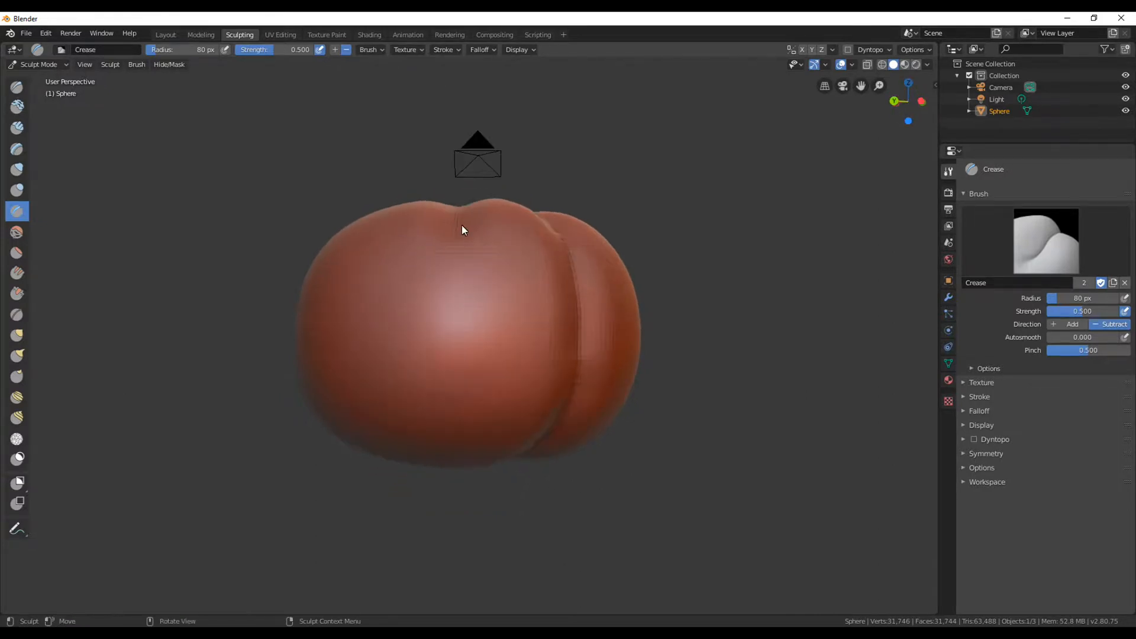
{"action": "left_click_drag", "start_coordinate": [458, 233], "coordinate": [449, 364]}
{"action": "middle_click_drag", "start_coordinate": [449, 363], "coordinate": [461, 244]}
{"action": "mouse_move", "coordinate": [461, 245]}
{"action": "left_mouse_down"}
{"action": "mouse_move", "coordinate": [464, 335]}
{"action": "mouse_move", "coordinate": [451, 346]}
{"action": "left_mouse_up"}
{"action": "middle_click_drag", "start_coordinate": [451, 346], "coordinate": [473, 256]}
{"action": "left_click_drag", "start_coordinate": [473, 256], "coordinate": [466, 367]}
{"action": "mouse_move", "coordinate": [466, 367]}
{"action": "middle_mouse_down"}
{"action": "mouse_move", "coordinate": [353, 299]}
{"action": "mouse_move", "coordinate": [284, 334]}
{"action": "mouse_move", "coordinate": [261, 303]}
{"action": "mouse_move", "coordinate": [369, 363]}
{"action": "mouse_move", "coordinate": [431, 281]}
{"action": "mouse_move", "coordinate": [462, 292]}
{"action": "mouse_move", "coordinate": [472, 276]}
{"action": "middle_mouse_up"}
{"action": "left_click_drag", "start_coordinate": [479, 283], "coordinate": [480, 294]}
{"action": "mouse_move", "coordinate": [489, 328]}
{"action": "middle_mouse_down"}
{"action": "mouse_move", "coordinate": [464, 290]}
{"action": "mouse_move", "coordinate": [472, 269]}
{"action": "mouse_move", "coordinate": [473, 361]}
{"action": "mouse_move", "coordinate": [502, 410]}
{"action": "mouse_move", "coordinate": [477, 267]}
{"action": "mouse_move", "coordinate": [478, 332]}
{"action": "middle_mouse_up"}
{"action": "left_click_drag", "start_coordinate": [478, 331], "coordinate": [479, 344]}
{"action": "middle_click_drag", "start_coordinate": [480, 348], "coordinate": [474, 304]}
{"action": "left_click_drag", "start_coordinate": [474, 304], "coordinate": [466, 421]}
{"action": "mouse_move", "coordinate": [467, 421]}
{"action": "middle_mouse_down"}
{"action": "mouse_move", "coordinate": [459, 278]}
{"action": "mouse_move", "coordinate": [486, 277]}
{"action": "mouse_move", "coordinate": [484, 287]}
{"action": "middle_mouse_up"}
{"action": "key", "text": "ctrl+d"}
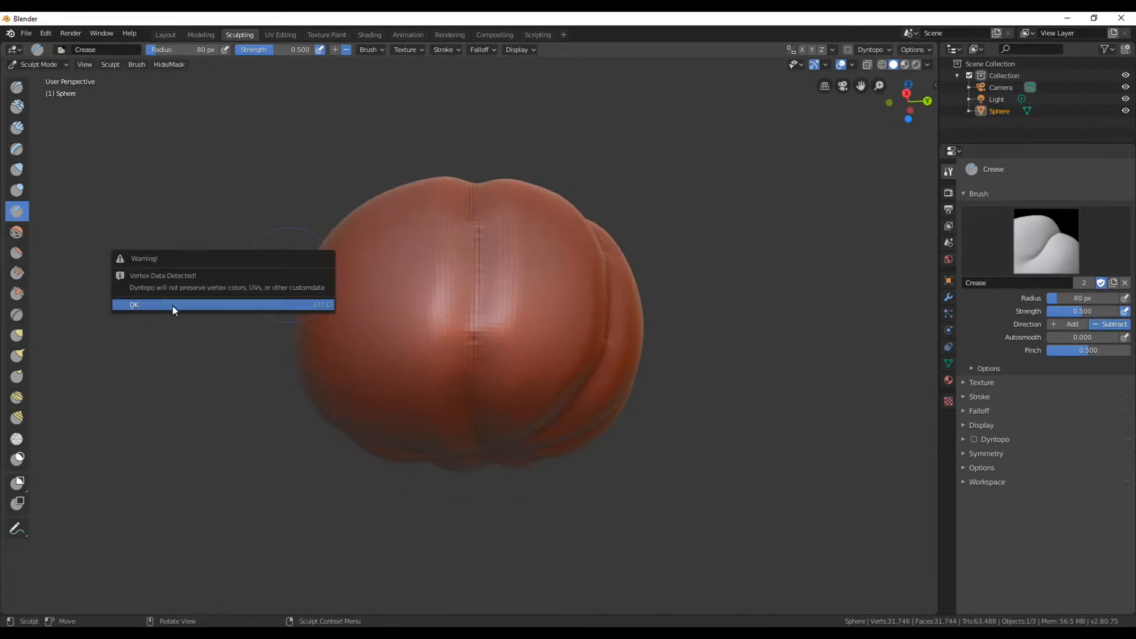
{"action": "left_click", "coordinate": [172, 304]}
{"action": "mouse_move", "coordinate": [241, 330]}
{"action": "middle_mouse_down"}
{"action": "mouse_move", "coordinate": [474, 249]}
{"action": "mouse_move", "coordinate": [487, 413]}
{"action": "mouse_move", "coordinate": [469, 371]}
{"action": "mouse_move", "coordinate": [480, 401]}
{"action": "mouse_move", "coordinate": [471, 249]}
{"action": "middle_mouse_up"}
{"action": "key", "text": "ctrl+d"}
Deepen the shallow front groove of the pumpkin from top to base with repeated Crease strokes.
{"action": "mouse_move", "coordinate": [471, 249]}
{"action": "left_mouse_down"}
{"action": "mouse_move", "coordinate": [477, 332]}
{"action": "mouse_move", "coordinate": [467, 365]}
{"action": "left_mouse_up"}
{"action": "middle_click_drag", "start_coordinate": [466, 365], "coordinate": [474, 226]}
{"action": "left_click_drag", "start_coordinate": [484, 188], "coordinate": [474, 322]}
{"action": "mouse_move", "coordinate": [474, 322]}
{"action": "middle_mouse_down"}
{"action": "mouse_move", "coordinate": [457, 323]}
{"action": "mouse_move", "coordinate": [464, 251]}
{"action": "mouse_move", "coordinate": [463, 407]}
{"action": "mouse_move", "coordinate": [464, 378]}
{"action": "middle_mouse_up"}
{"action": "left_click_drag", "start_coordinate": [464, 378], "coordinate": [473, 376]}
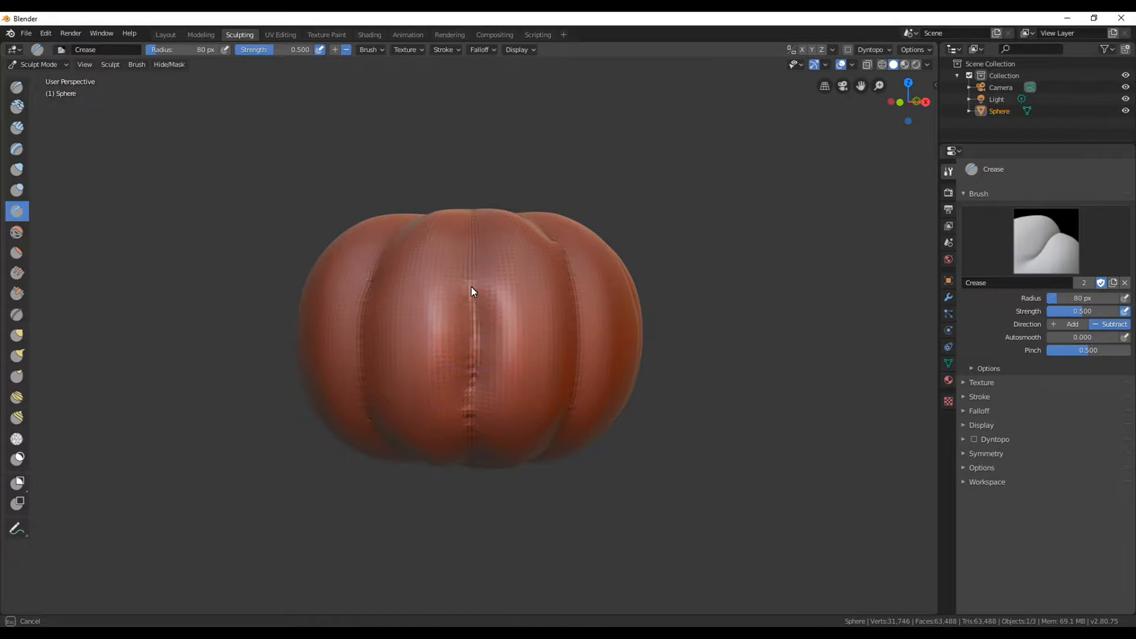
{"action": "left_click_drag", "start_coordinate": [471, 287], "coordinate": [470, 268]}
{"action": "scroll", "coordinate": [464, 335], "scroll_direction": "up", "scroll_amount": 1}
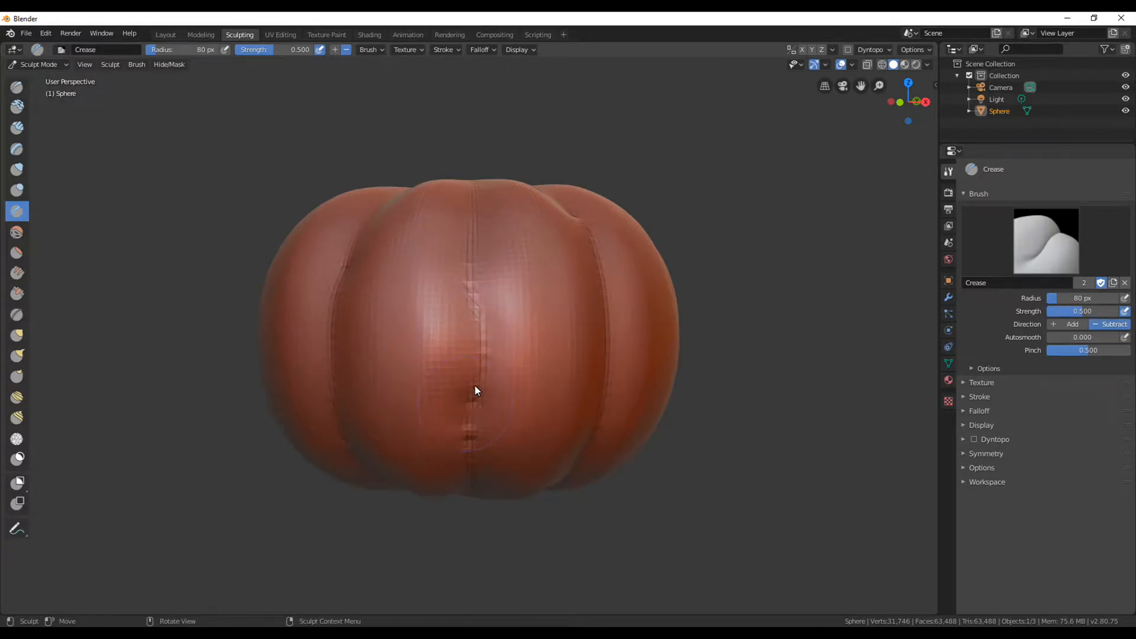
{"action": "left_click_drag", "start_coordinate": [477, 390], "coordinate": [473, 349]}
{"action": "left_click_drag", "start_coordinate": [473, 199], "coordinate": [473, 197]}
Deepen two neighbouring vertical grooves of the pumpkin from top to base with Crease strokes.
{"action": "mouse_move", "coordinate": [474, 199]}
{"action": "middle_mouse_down"}
{"action": "mouse_move", "coordinate": [520, 233]}
{"action": "mouse_move", "coordinate": [496, 301]}
{"action": "middle_mouse_up"}
{"action": "mouse_move", "coordinate": [497, 261]}
{"action": "left_mouse_down"}
{"action": "mouse_move", "coordinate": [491, 215]}
{"action": "mouse_move", "coordinate": [496, 257]}
{"action": "left_mouse_up"}
{"action": "left_click_drag", "start_coordinate": [492, 360], "coordinate": [489, 417]}
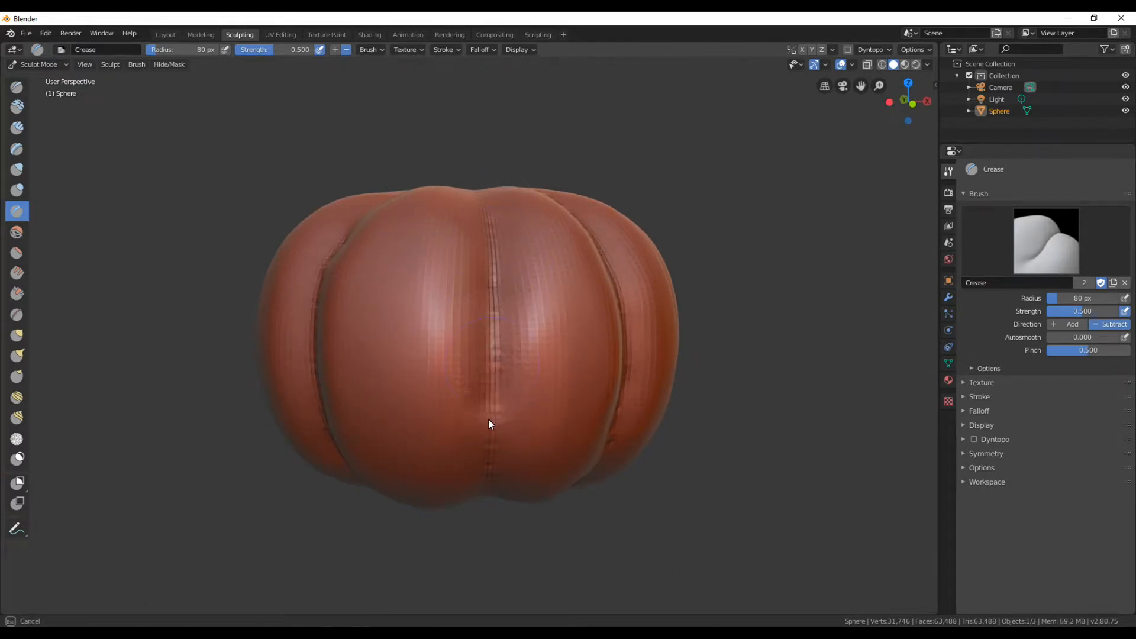
{"action": "left_click_drag", "start_coordinate": [489, 462], "coordinate": [488, 463]}
{"action": "mouse_move", "coordinate": [403, 443]}
{"action": "middle_mouse_down"}
{"action": "mouse_move", "coordinate": [420, 428]}
{"action": "mouse_move", "coordinate": [470, 228]}
{"action": "middle_mouse_up"}
{"action": "left_click_drag", "start_coordinate": [470, 229], "coordinate": [455, 248]}
{"action": "left_click_drag", "start_coordinate": [451, 314], "coordinate": [450, 367]}
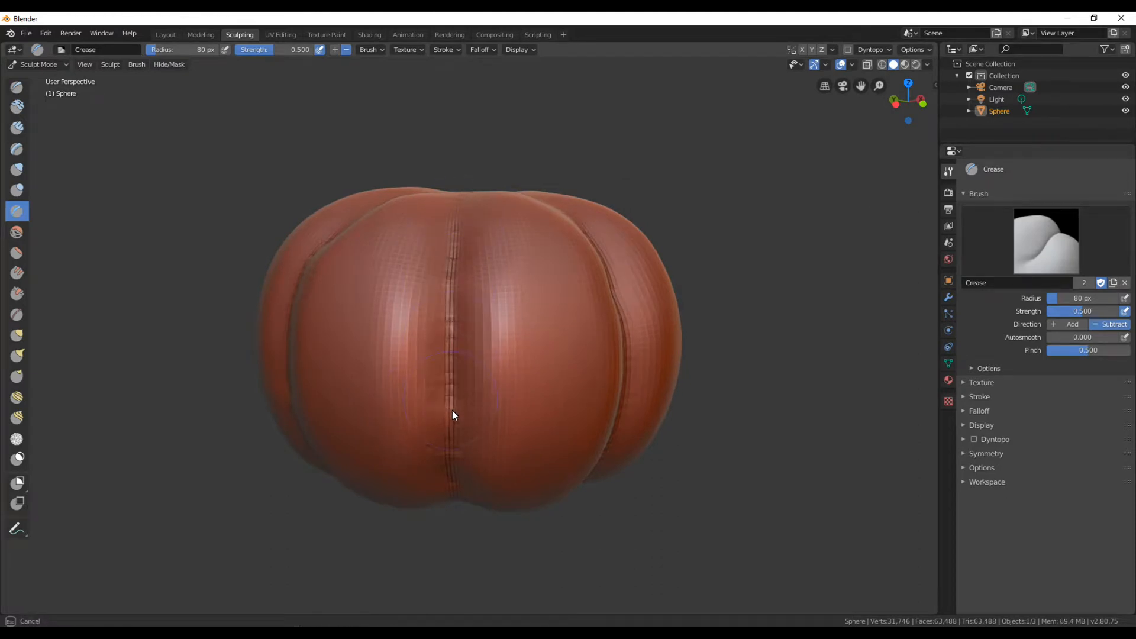
{"action": "left_click_drag", "start_coordinate": [459, 519], "coordinate": [459, 519]}
Sharpen the next shallow groove along the pumpkin's side from its upper rim down to the base with the Crease brush.
{"action": "mouse_move", "coordinate": [460, 519]}
{"action": "middle_mouse_down"}
{"action": "mouse_move", "coordinate": [459, 435]}
{"action": "mouse_move", "coordinate": [510, 241]}
{"action": "middle_mouse_up"}
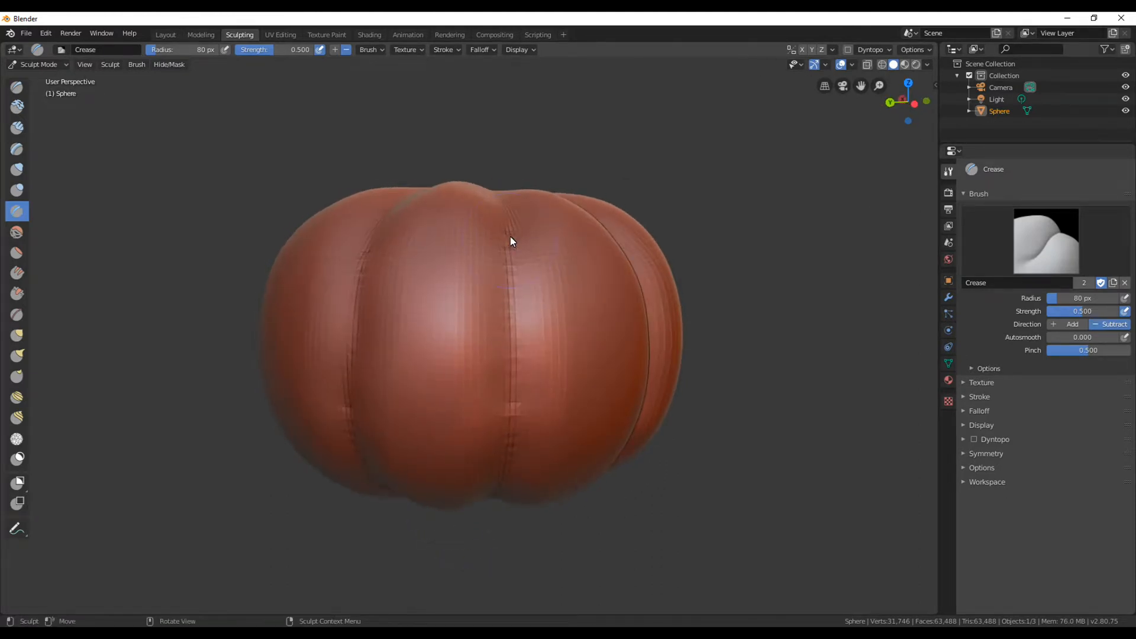
{"action": "left_click_drag", "start_coordinate": [506, 214], "coordinate": [515, 410]}
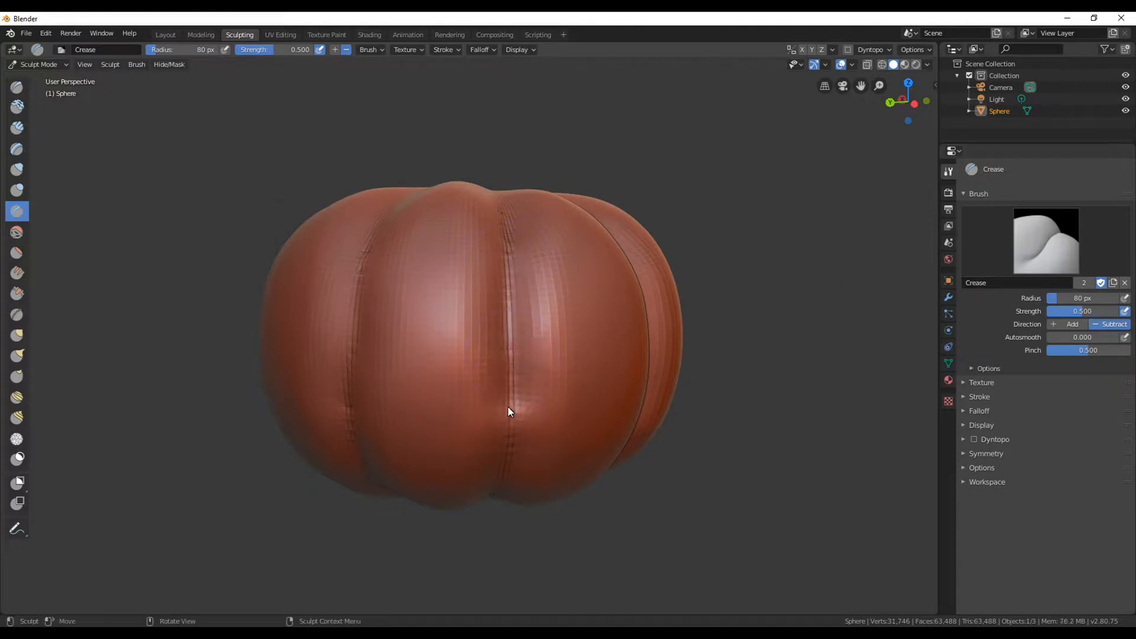
{"action": "middle_click_drag", "start_coordinate": [515, 411], "coordinate": [503, 332]}
{"action": "left_click_drag", "start_coordinate": [501, 327], "coordinate": [489, 351]}
{"action": "left_click_drag", "start_coordinate": [487, 414], "coordinate": [474, 469]}
Work around the pumpkin and deepen each remaining vertical groove with long top-to-base Crease strokes.
{"action": "mouse_move", "coordinate": [474, 470]}
{"action": "middle_mouse_down"}
{"action": "mouse_move", "coordinate": [444, 394]}
{"action": "mouse_move", "coordinate": [449, 290]}
{"action": "middle_mouse_up"}
{"action": "left_click_drag", "start_coordinate": [462, 199], "coordinate": [451, 495]}
{"action": "middle_click_drag", "start_coordinate": [451, 494], "coordinate": [472, 214]}
{"action": "left_click_drag", "start_coordinate": [471, 213], "coordinate": [472, 470]}
{"action": "middle_click_drag", "start_coordinate": [393, 473], "coordinate": [441, 456]}
{"action": "left_click_drag", "start_coordinate": [458, 204], "coordinate": [463, 467]}
{"action": "middle_click_drag", "start_coordinate": [437, 486], "coordinate": [476, 467]}
{"action": "left_click_drag", "start_coordinate": [478, 227], "coordinate": [472, 476]}
{"action": "mouse_move", "coordinate": [405, 512]}
{"action": "middle_mouse_down"}
{"action": "mouse_move", "coordinate": [439, 521]}
{"action": "mouse_move", "coordinate": [482, 509]}
{"action": "middle_mouse_up"}
{"action": "mouse_move", "coordinate": [490, 207]}
{"action": "left_mouse_down"}
{"action": "mouse_move", "coordinate": [502, 307]}
{"action": "mouse_move", "coordinate": [495, 438]}
{"action": "left_mouse_up"}
Extend all the grooves across the pumpkin's top with Crease strokes running from the rim to the centre.
{"action": "middle_click_drag", "start_coordinate": [465, 388], "coordinate": [458, 470]}
{"action": "left_click_drag", "start_coordinate": [488, 473], "coordinate": [472, 352]}
{"action": "left_click_drag", "start_coordinate": [403, 438], "coordinate": [441, 347]}
{"action": "left_click_drag", "start_coordinate": [359, 364], "coordinate": [444, 322]}
{"action": "left_click_drag", "start_coordinate": [334, 261], "coordinate": [441, 283]}
{"action": "left_click_drag", "start_coordinate": [399, 188], "coordinate": [455, 277]}
{"action": "left_click_drag", "start_coordinate": [492, 189], "coordinate": [478, 266]}
{"action": "left_click_drag", "start_coordinate": [577, 214], "coordinate": [496, 272]}
{"action": "left_click_drag", "start_coordinate": [626, 303], "coordinate": [509, 291]}
{"action": "left_click_drag", "start_coordinate": [595, 405], "coordinate": [528, 343]}
Carve the grooves across the pumpkin's underside with Crease strokes running from the edge to the bottom centre.
{"action": "middle_click_drag", "start_coordinate": [509, 378], "coordinate": [510, 200]}
{"action": "left_click_drag", "start_coordinate": [510, 200], "coordinate": [485, 290]}
{"action": "left_click_drag", "start_coordinate": [432, 195], "coordinate": [456, 286]}
{"action": "left_click_drag", "start_coordinate": [349, 219], "coordinate": [442, 296]}
{"action": "left_click_drag", "start_coordinate": [323, 340], "coordinate": [447, 323]}
{"action": "left_click_drag", "start_coordinate": [378, 432], "coordinate": [438, 367]}
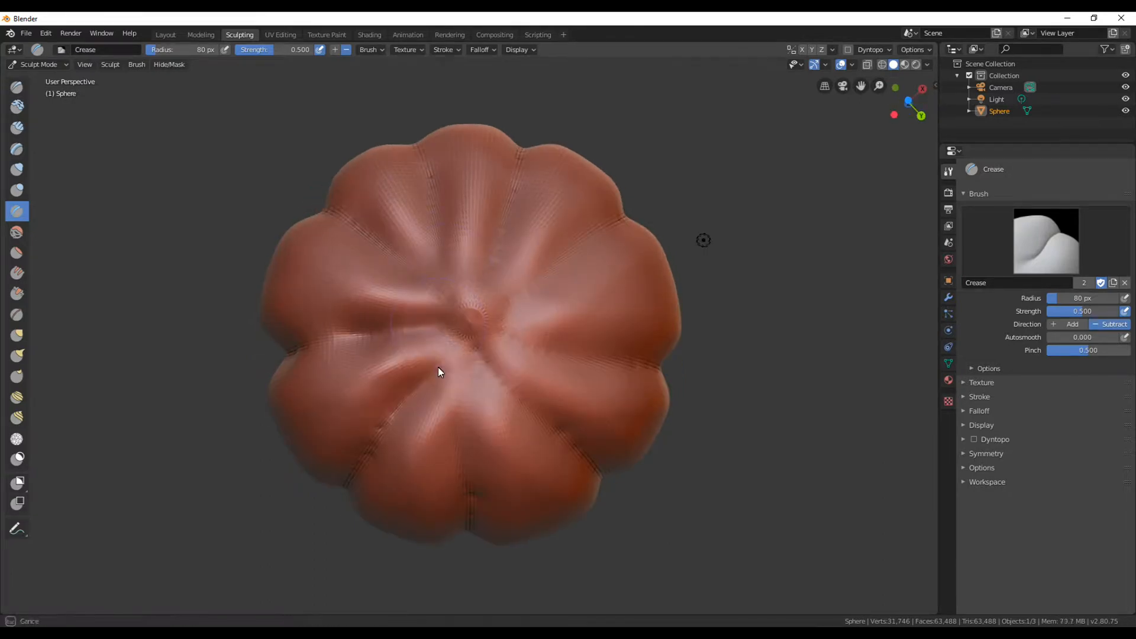
{"action": "left_click_drag", "start_coordinate": [571, 455], "coordinate": [516, 396]}
{"action": "left_click_drag", "start_coordinate": [627, 355], "coordinate": [520, 333]}
{"action": "left_click_drag", "start_coordinate": [598, 231], "coordinate": [532, 282]}
Soften the creased grooves on the pumpkin's side with the Smooth brush at strength 0.300 and radius 172 px.
{"action": "scroll", "coordinate": [639, 260], "scroll_direction": "down", "scroll_amount": 5}
{"action": "middle_click_drag", "start_coordinate": [657, 249], "coordinate": [669, 374]}
{"action": "scroll", "coordinate": [464, 375], "scroll_direction": "up", "scroll_amount": 4}
{"action": "mouse_move", "coordinate": [463, 375]}
{"action": "middle_mouse_down"}
{"action": "mouse_move", "coordinate": [461, 410]}
{"action": "mouse_move", "coordinate": [657, 434]}
{"action": "mouse_move", "coordinate": [592, 379]}
{"action": "middle_mouse_up"}
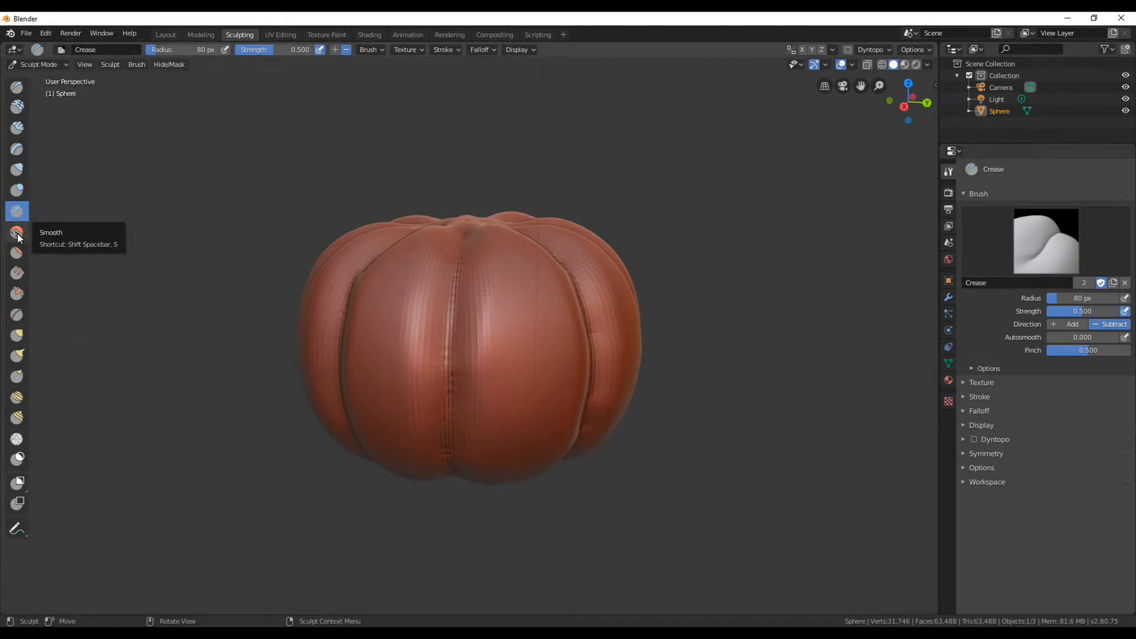
{"action": "left_click", "coordinate": [17, 233]}
{"action": "left_click_drag", "start_coordinate": [1105, 310], "coordinate": [1090, 304]}
{"action": "scroll", "coordinate": [375, 389], "scroll_direction": "down", "scroll_amount": 3}
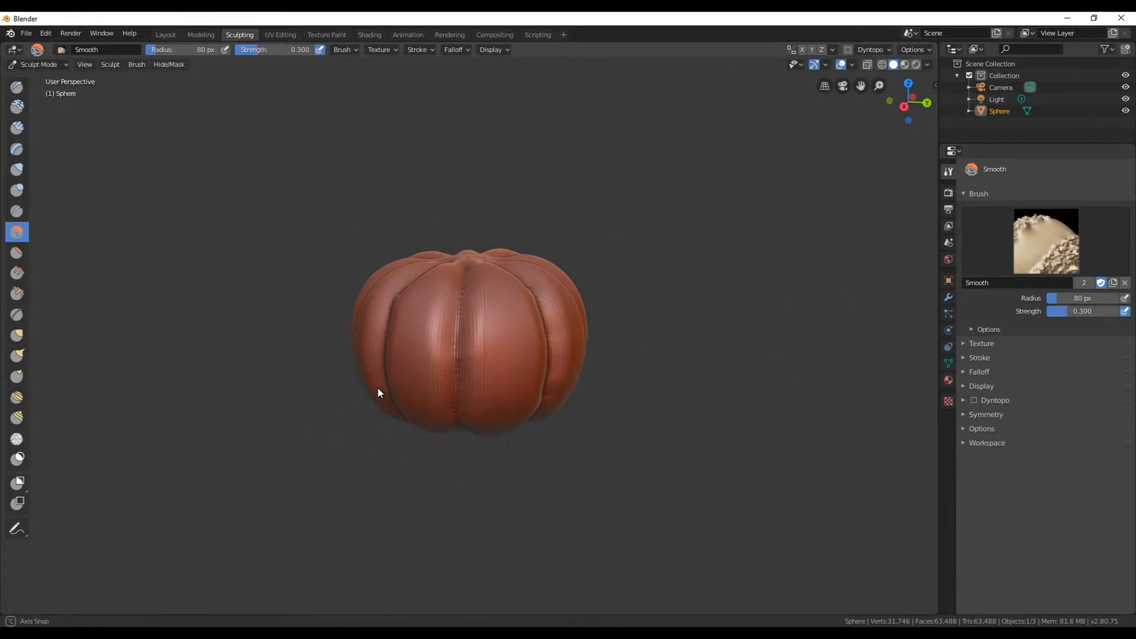
{"action": "key", "text": "f"}
{"action": "left_click", "coordinate": [432, 377]}
{"action": "mouse_move", "coordinate": [432, 377]}
{"action": "left_mouse_down"}
{"action": "mouse_move", "coordinate": [389, 358]}
{"action": "mouse_move", "coordinate": [481, 350]}
{"action": "mouse_move", "coordinate": [325, 372]}
{"action": "mouse_move", "coordinate": [396, 301]}
{"action": "mouse_move", "coordinate": [456, 329]}
{"action": "left_mouse_up"}
{"action": "middle_click_drag", "start_coordinate": [456, 329], "coordinate": [375, 355]}
{"action": "scroll", "coordinate": [564, 360], "scroll_direction": "up", "scroll_amount": 5}
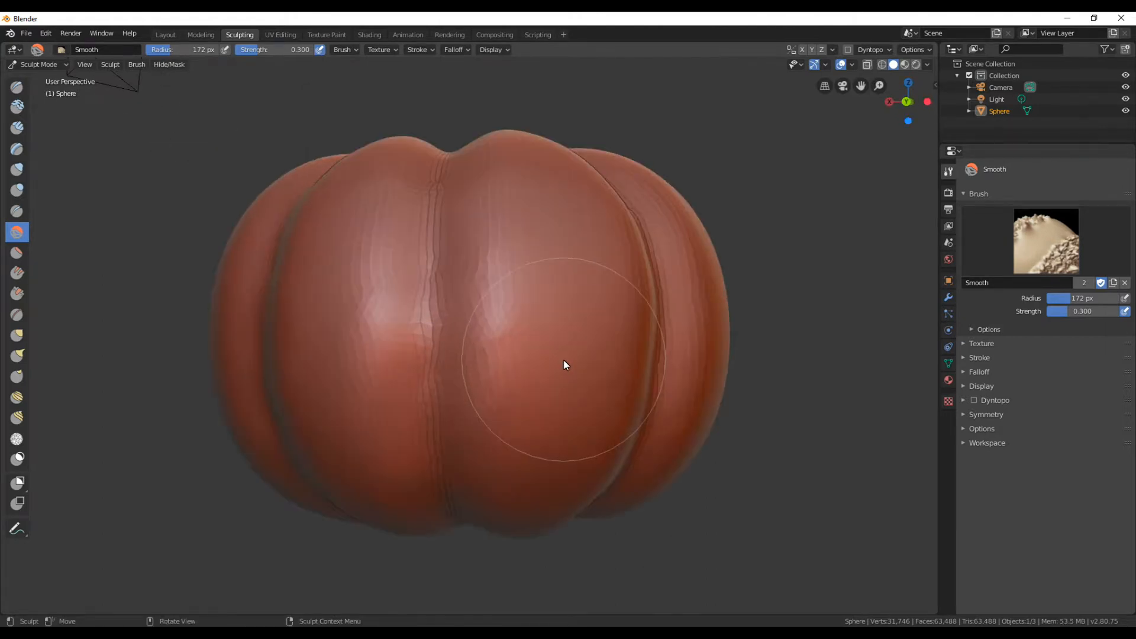
{"action": "key", "text": "ctrl+d"}
{"action": "left_click", "coordinate": [563, 359]}
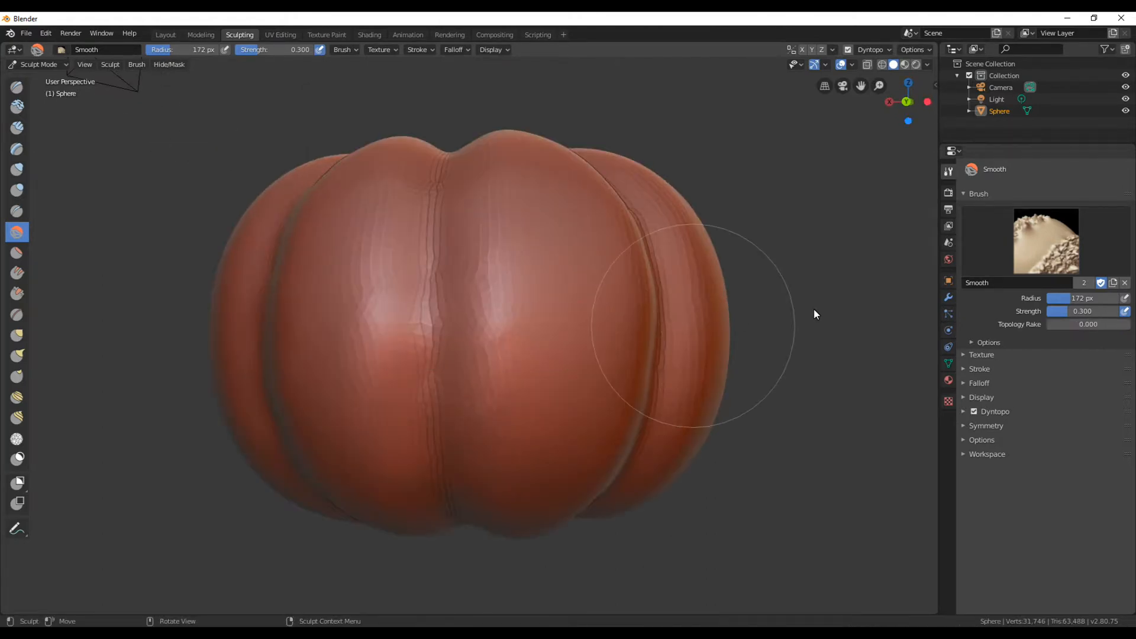
{"action": "key", "text": "ctrl+d"}
Smooth the remaining grooves all around the pumpkin, including its top and underside, with the Smooth brush.
{"action": "middle_click_drag", "start_coordinate": [781, 322], "coordinate": [698, 341]}
{"action": "scroll", "coordinate": [644, 345], "scroll_direction": "down", "scroll_amount": 5}
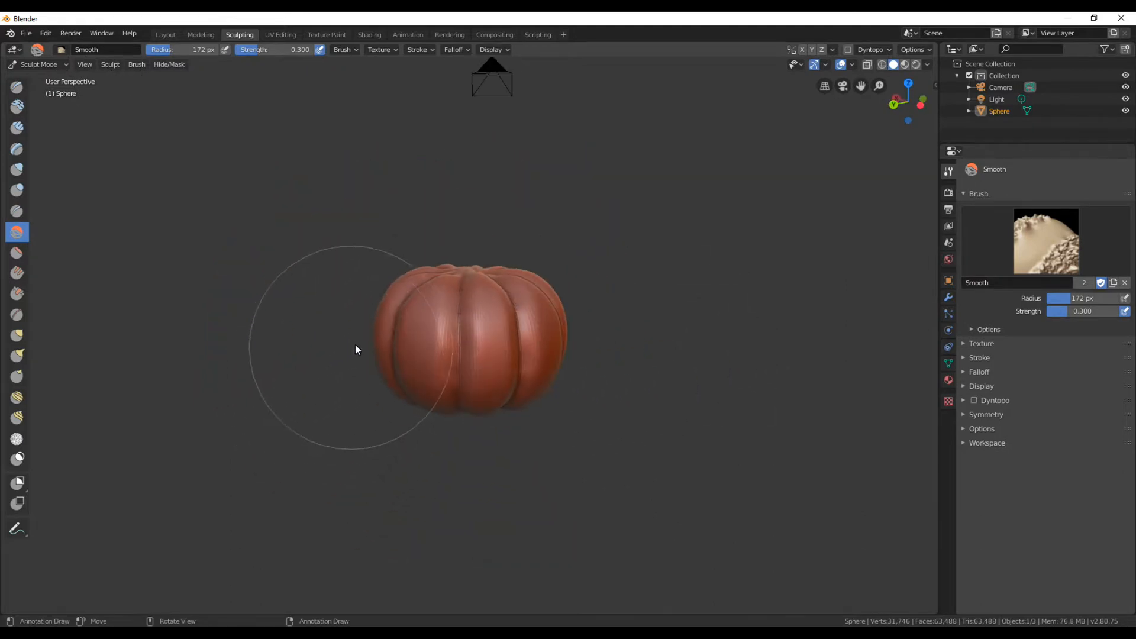
{"action": "mouse_move", "coordinate": [482, 520]}
{"action": "middle_mouse_down"}
{"action": "mouse_move", "coordinate": [348, 406]}
{"action": "mouse_move", "coordinate": [456, 397]}
{"action": "middle_mouse_up"}
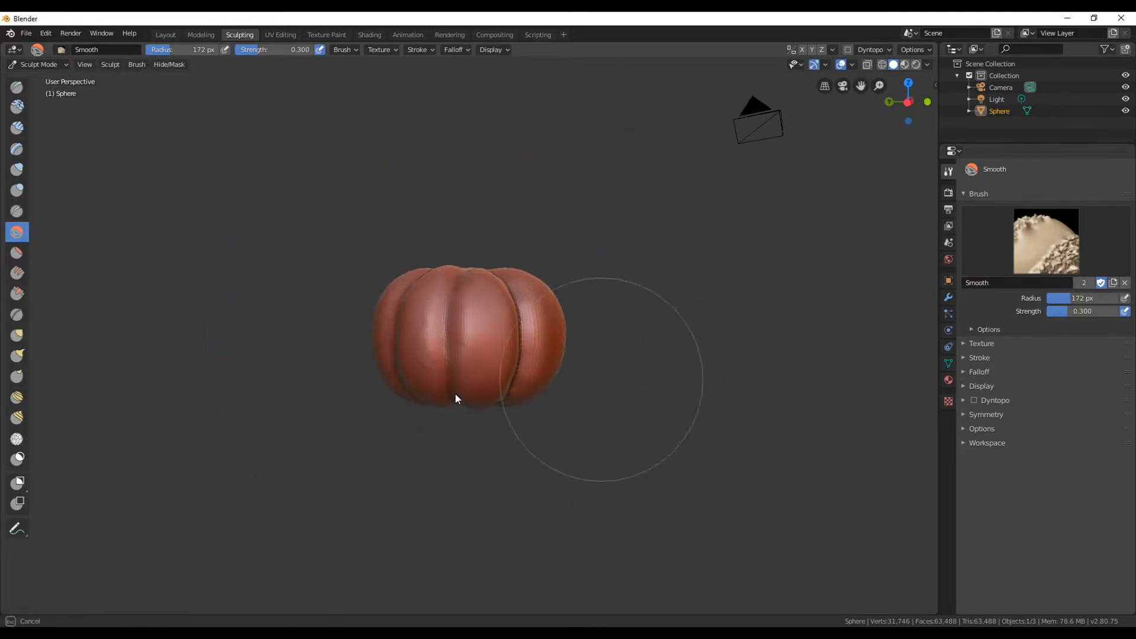
{"action": "middle_click_drag", "start_coordinate": [499, 350], "coordinate": [405, 363]}
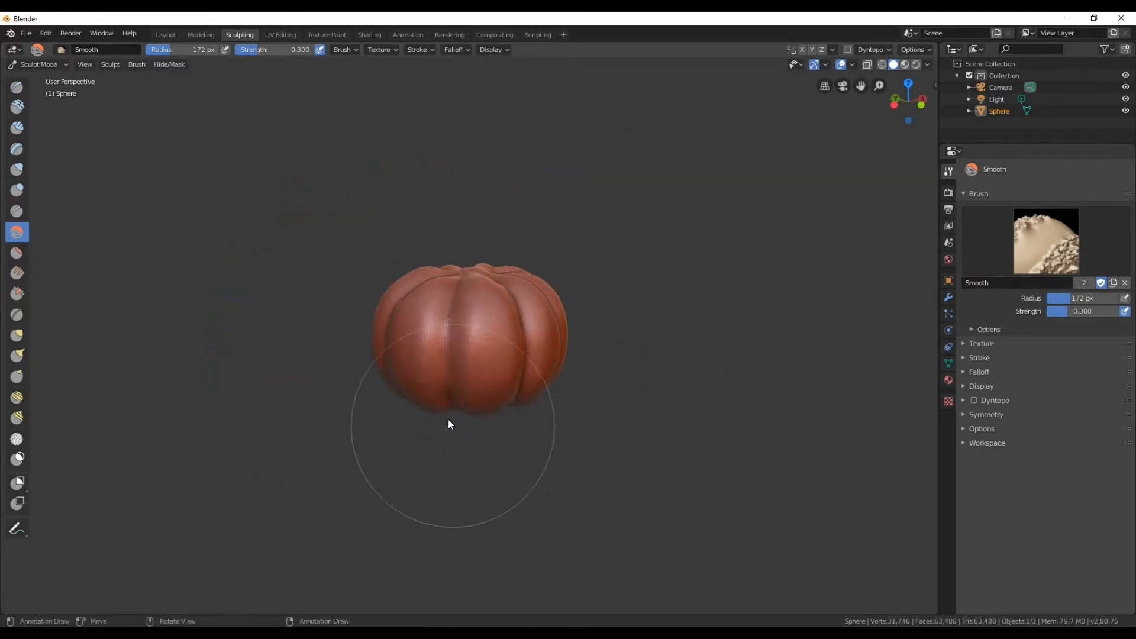
{"action": "mouse_move", "coordinate": [535, 449]}
{"action": "middle_mouse_down"}
{"action": "mouse_move", "coordinate": [465, 418]}
{"action": "mouse_move", "coordinate": [434, 429]}
{"action": "mouse_move", "coordinate": [480, 301]}
{"action": "mouse_move", "coordinate": [467, 502]}
{"action": "middle_mouse_up"}
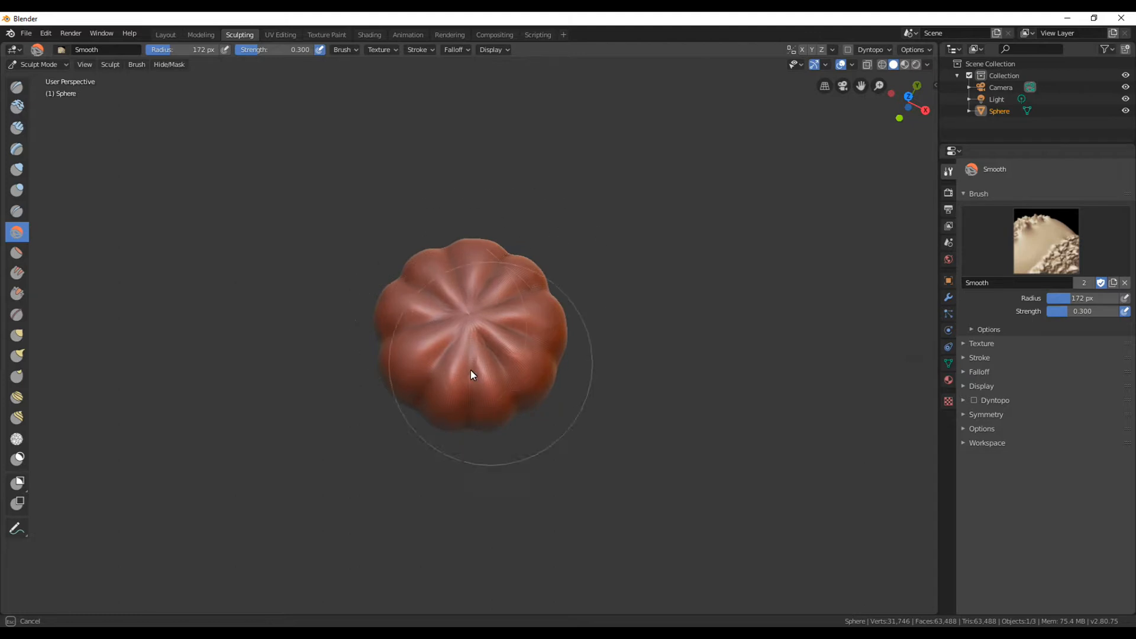
{"action": "middle_click_drag", "start_coordinate": [446, 339], "coordinate": [489, 398]}
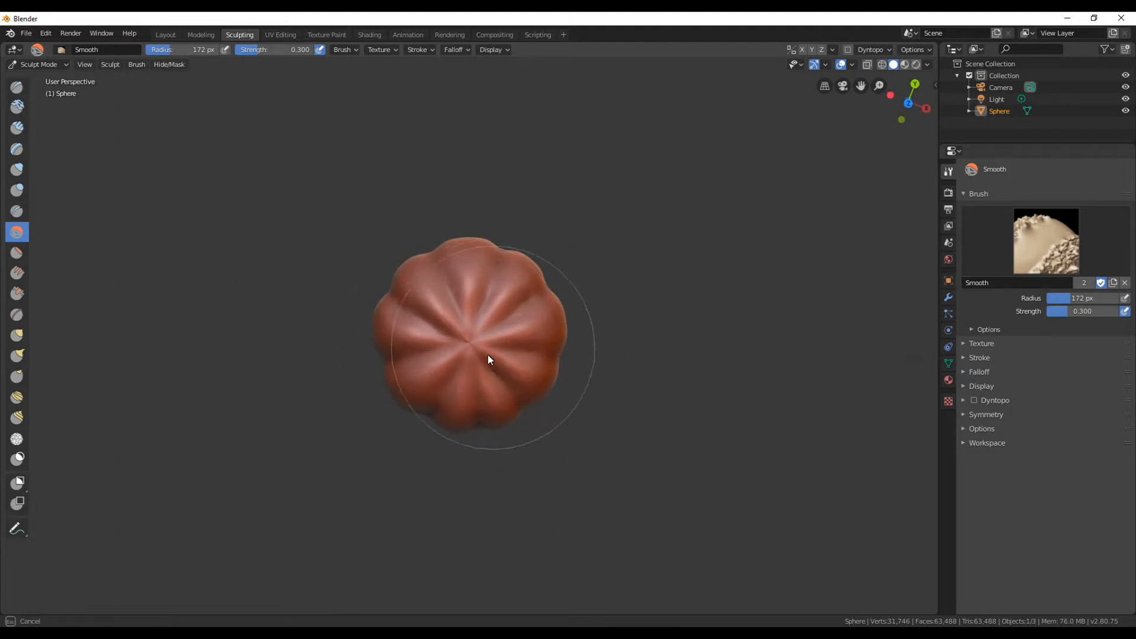
{"action": "mouse_move", "coordinate": [484, 342]}
{"action": "middle_mouse_down"}
{"action": "mouse_move", "coordinate": [395, 306]}
{"action": "mouse_move", "coordinate": [479, 194]}
{"action": "middle_mouse_up"}
{"action": "middle_click_drag", "start_coordinate": [477, 379], "coordinate": [473, 271]}
{"action": "mouse_move", "coordinate": [465, 296]}
{"action": "left_mouse_down"}
{"action": "mouse_move", "coordinate": [459, 342]}
{"action": "mouse_move", "coordinate": [535, 334]}
{"action": "mouse_move", "coordinate": [398, 332]}
{"action": "left_mouse_up"}
{"action": "mouse_move", "coordinate": [399, 332]}
{"action": "middle_mouse_down"}
{"action": "mouse_move", "coordinate": [467, 337]}
{"action": "mouse_move", "coordinate": [520, 467]}
{"action": "middle_mouse_up"}
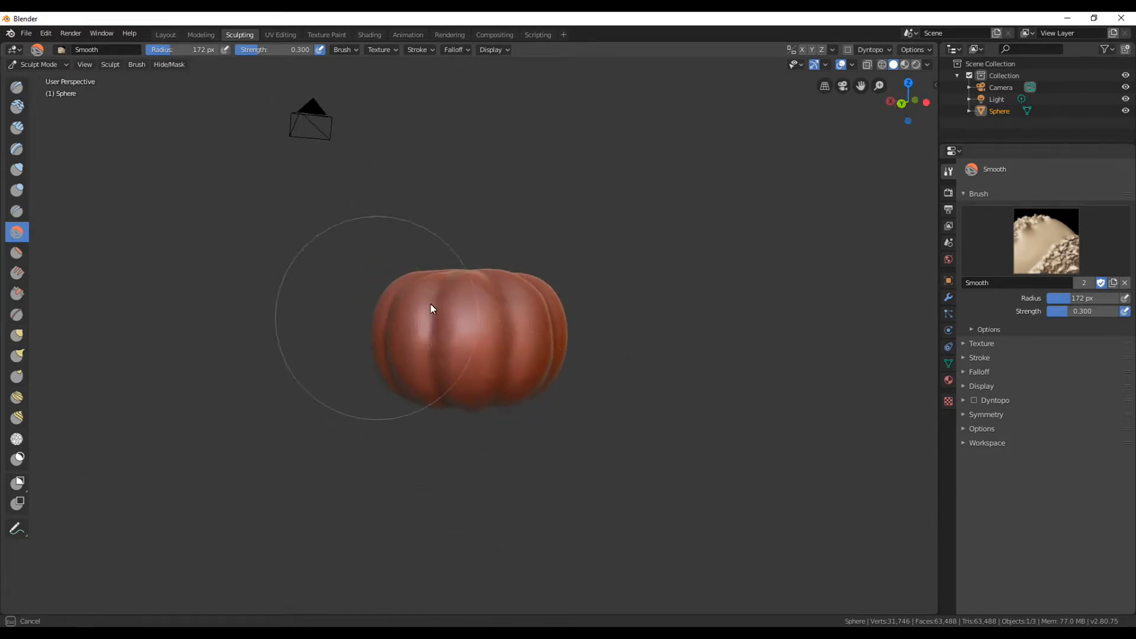
{"action": "mouse_move", "coordinate": [432, 308]}
{"action": "middle_mouse_down"}
{"action": "mouse_move", "coordinate": [481, 375]}
{"action": "mouse_move", "coordinate": [347, 334]}
{"action": "mouse_move", "coordinate": [355, 363]}
{"action": "mouse_move", "coordinate": [444, 371]}
{"action": "mouse_move", "coordinate": [321, 403]}
{"action": "mouse_move", "coordinate": [317, 350]}
{"action": "mouse_move", "coordinate": [284, 355]}
{"action": "middle_mouse_up"}
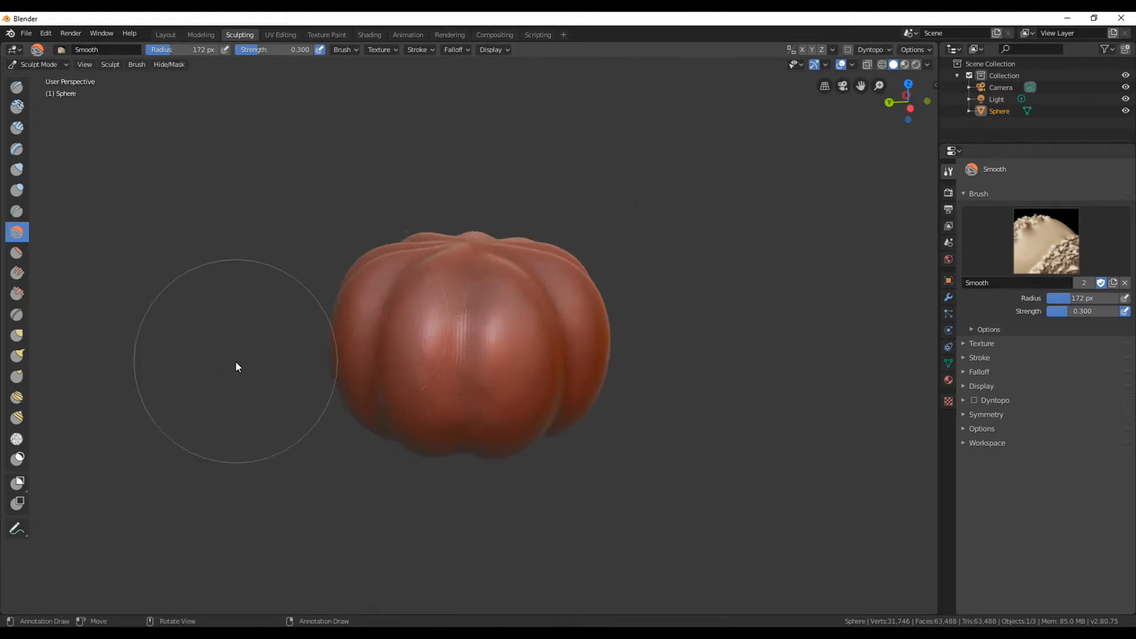
Add volume to the front pumpkin segments using the Clay brush at strength 0.400 and radius 100 px.
{"action": "left_click", "coordinate": [18, 106]}
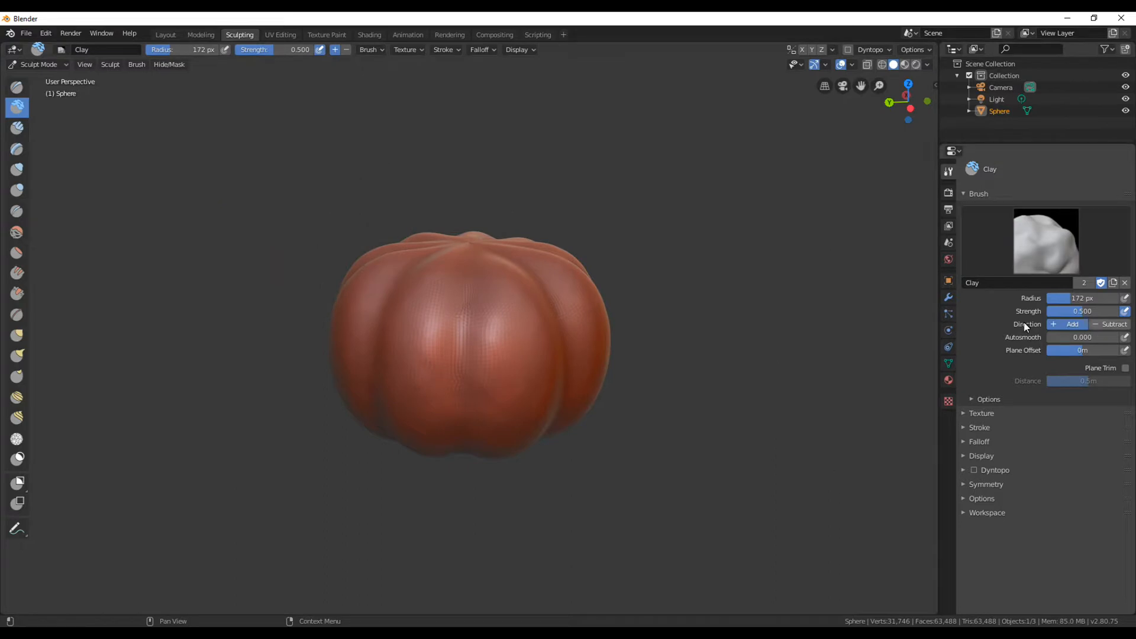
{"action": "left_click_drag", "start_coordinate": [1097, 310], "coordinate": [1089, 310]}
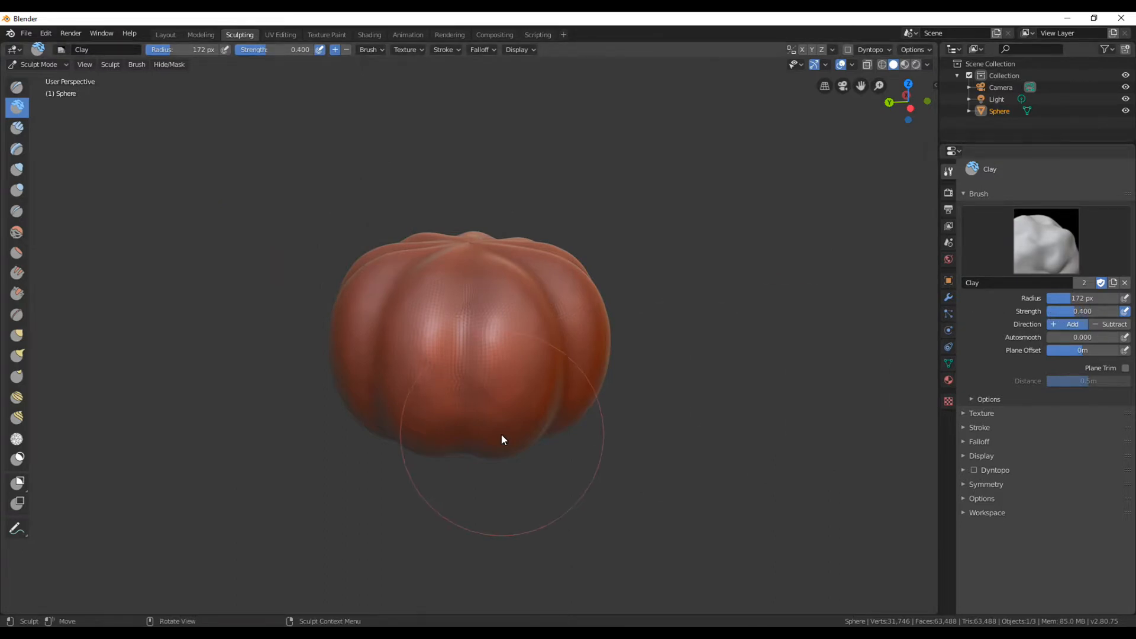
{"action": "middle_click_drag", "start_coordinate": [502, 433], "coordinate": [517, 429]}
{"action": "scroll", "coordinate": [517, 429], "scroll_direction": "up", "scroll_amount": 1}
{"action": "key", "text": "f"}
{"action": "left_click", "coordinate": [506, 389]}
{"action": "mouse_move", "coordinate": [484, 326]}
{"action": "left_mouse_down"}
{"action": "mouse_move", "coordinate": [477, 370]}
{"action": "mouse_move", "coordinate": [509, 417]}
{"action": "mouse_move", "coordinate": [477, 259]}
{"action": "mouse_move", "coordinate": [597, 354]}
{"action": "left_mouse_up"}
Build up the adjoining segments between the grooves with vertical Clay strokes.
{"action": "middle_click_drag", "start_coordinate": [597, 354], "coordinate": [438, 358]}
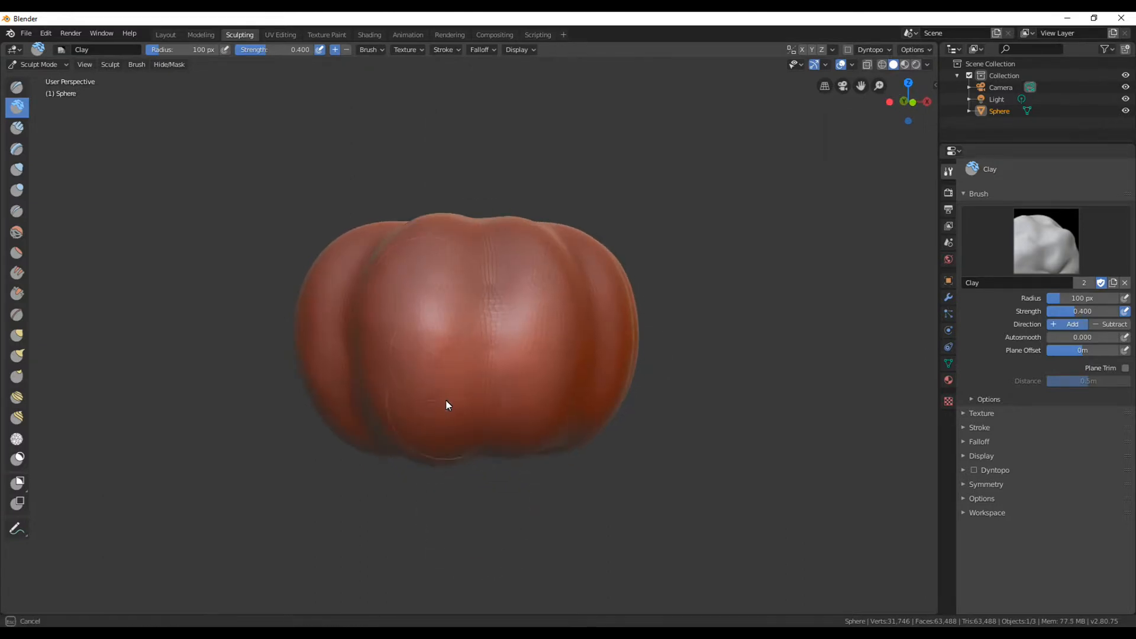
{"action": "middle_click_drag", "start_coordinate": [435, 293], "coordinate": [471, 326]}
{"action": "mouse_move", "coordinate": [471, 327]}
{"action": "left_mouse_down"}
{"action": "mouse_move", "coordinate": [494, 390]}
{"action": "mouse_move", "coordinate": [496, 261]}
{"action": "left_mouse_up"}
{"action": "middle_click_drag", "start_coordinate": [463, 462], "coordinate": [414, 452]}
{"action": "mouse_move", "coordinate": [509, 360]}
{"action": "left_mouse_down"}
{"action": "mouse_move", "coordinate": [573, 298]}
{"action": "mouse_move", "coordinate": [562, 266]}
{"action": "left_mouse_up"}
{"action": "left_click_drag", "start_coordinate": [485, 268], "coordinate": [499, 314]}
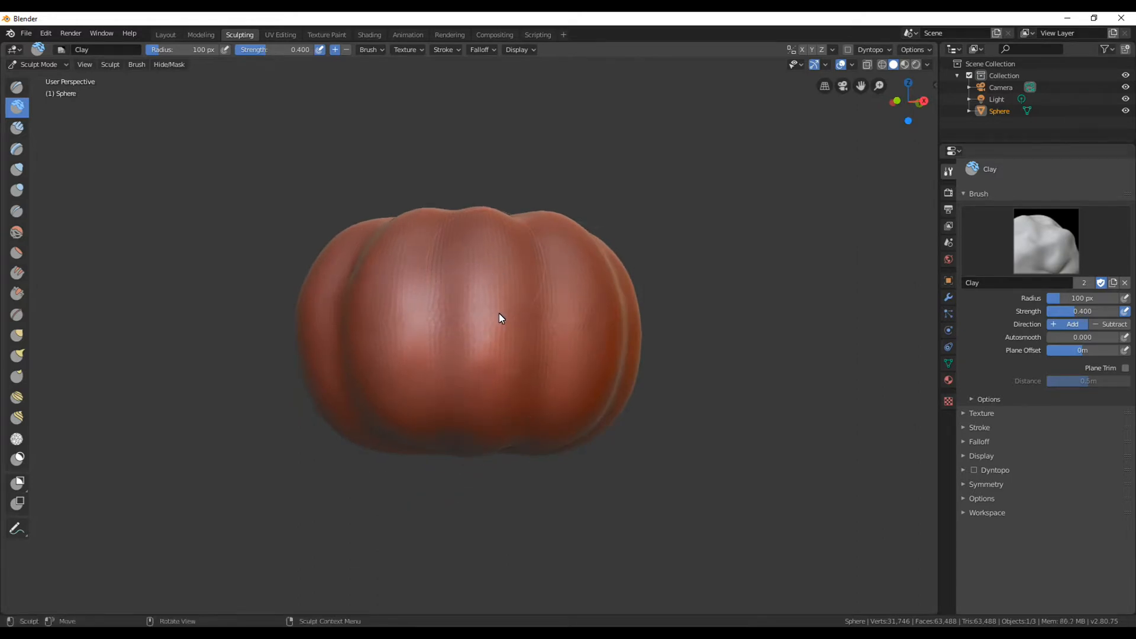
{"action": "middle_click_drag", "start_coordinate": [498, 313], "coordinate": [460, 342]}
{"action": "mouse_move", "coordinate": [460, 342]}
{"action": "left_mouse_down"}
{"action": "mouse_move", "coordinate": [486, 314]}
{"action": "mouse_move", "coordinate": [510, 328]}
{"action": "mouse_move", "coordinate": [497, 363]}
{"action": "left_mouse_up"}
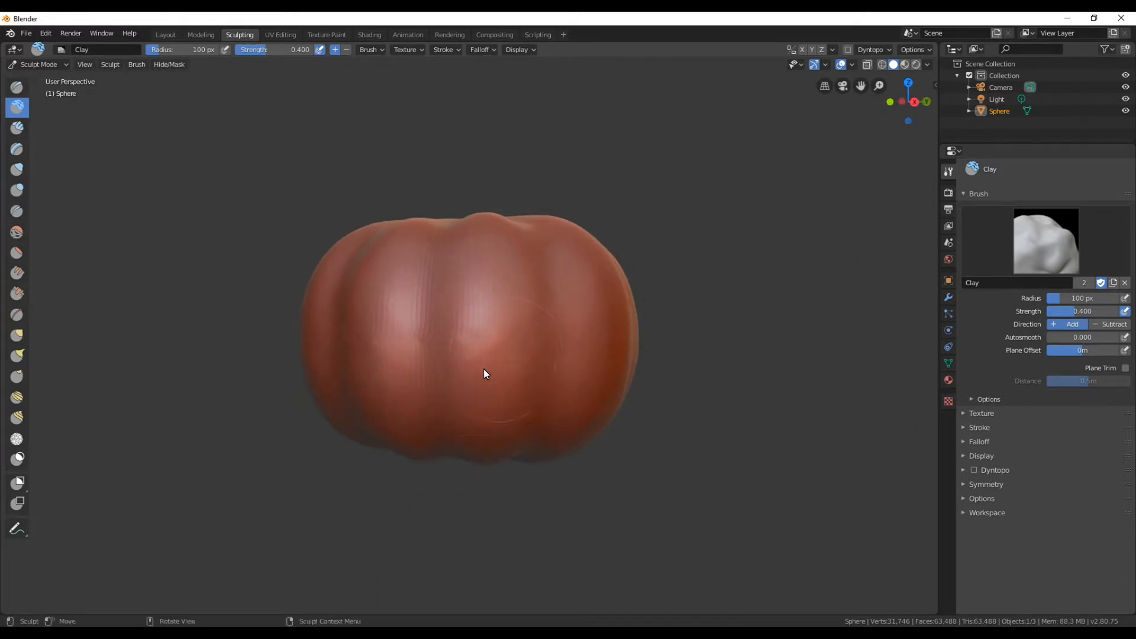
Bulge out the remaining segments around the pumpkin with further Clay strokes.
{"action": "middle_click_drag", "start_coordinate": [484, 368], "coordinate": [415, 376]}
{"action": "left_click_drag", "start_coordinate": [465, 300], "coordinate": [477, 376]}
{"action": "left_click_drag", "start_coordinate": [395, 323], "coordinate": [387, 332]}
{"action": "left_click_drag", "start_coordinate": [487, 396], "coordinate": [488, 392]}
{"action": "middle_click_drag", "start_coordinate": [473, 391], "coordinate": [392, 388]}
{"action": "left_click_drag", "start_coordinate": [504, 290], "coordinate": [509, 402]}
{"action": "left_click_drag", "start_coordinate": [434, 414], "coordinate": [439, 237]}
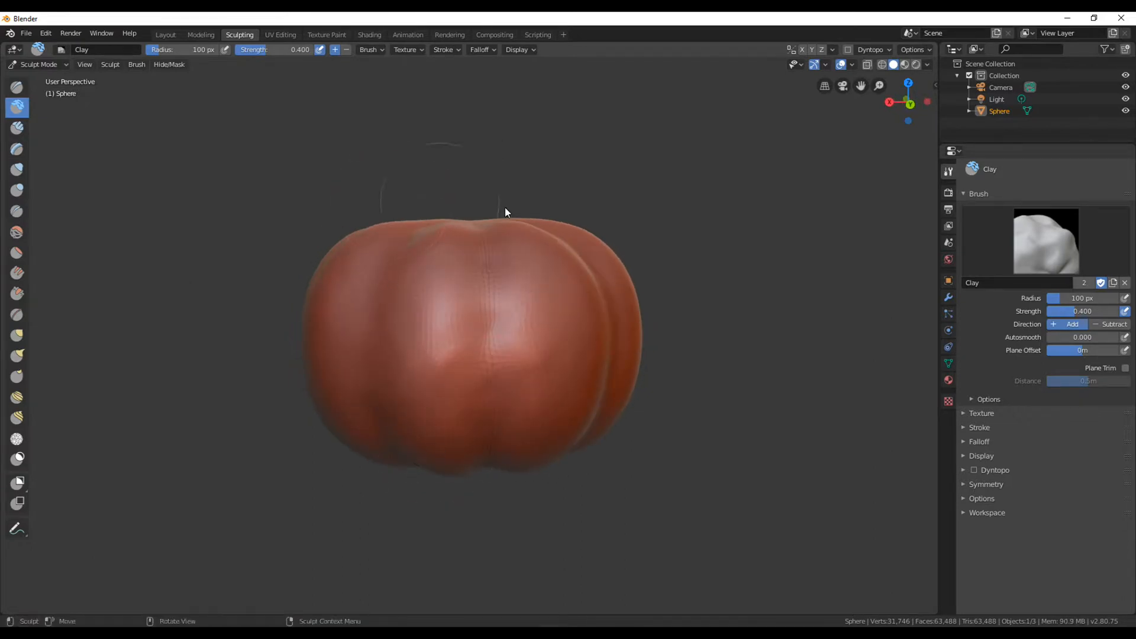
{"action": "middle_click_drag", "start_coordinate": [518, 327], "coordinate": [458, 225]}
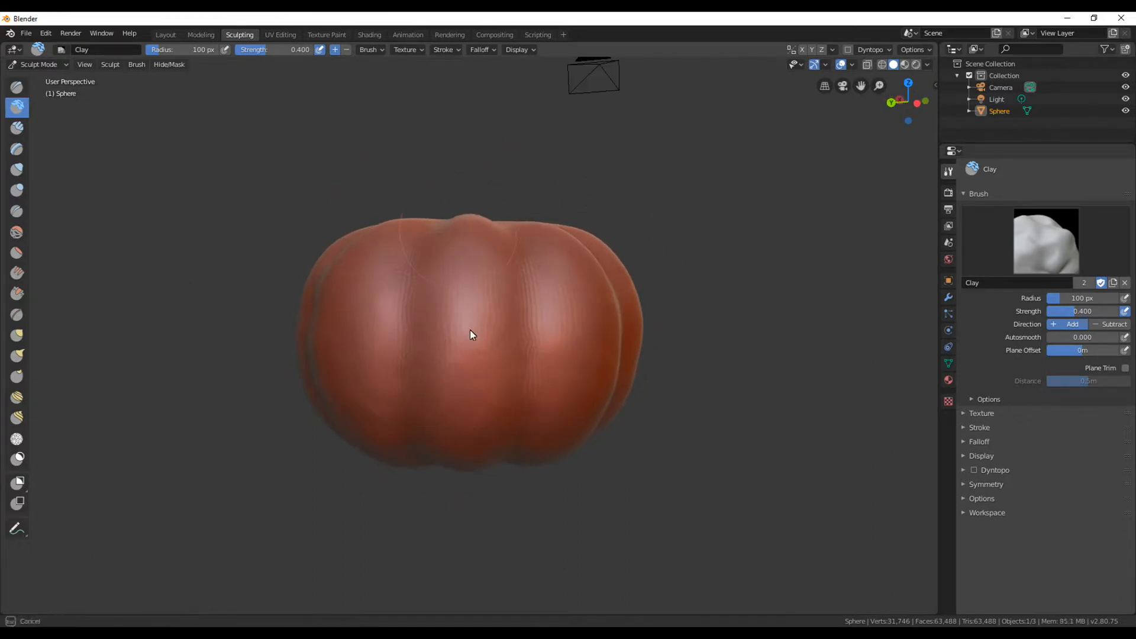
{"action": "middle_click_drag", "start_coordinate": [539, 400], "coordinate": [566, 337]}
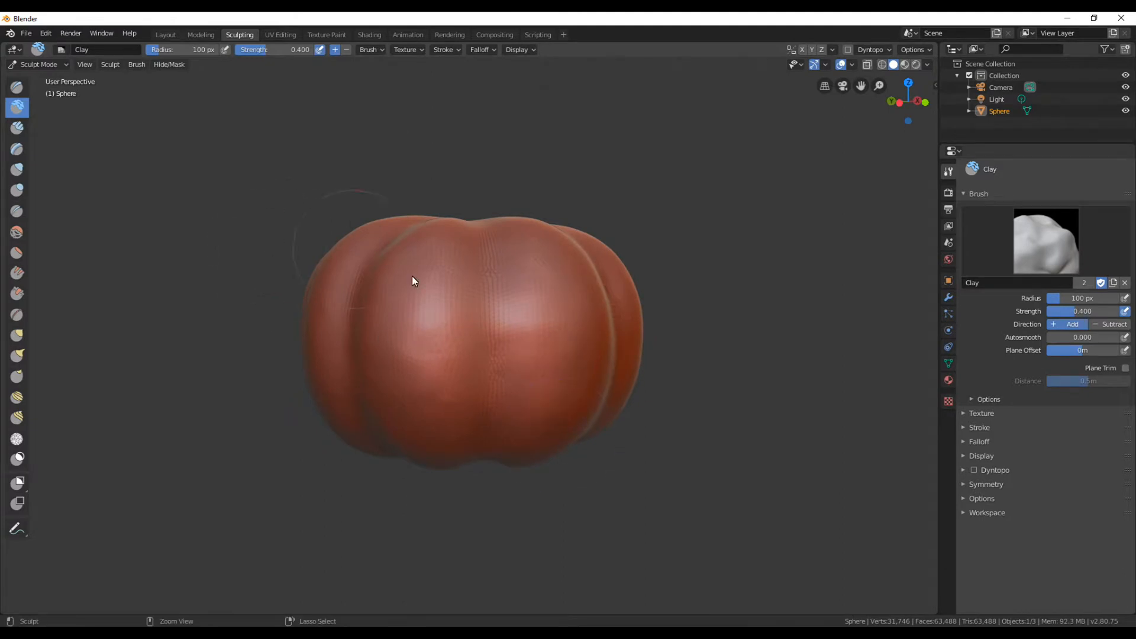
{"action": "mouse_move", "coordinate": [606, 278]}
{"action": "middle_mouse_down"}
{"action": "mouse_move", "coordinate": [496, 368]}
{"action": "mouse_move", "coordinate": [500, 319]}
{"action": "middle_mouse_up"}
Reduce the Clay brush radius to 69 px and refine the bulges of the segments around the pumpkin.
{"action": "key", "text": "f"}
{"action": "left_click", "coordinate": [485, 317]}
{"action": "scroll", "coordinate": [605, 281], "scroll_direction": "up", "scroll_amount": 3}
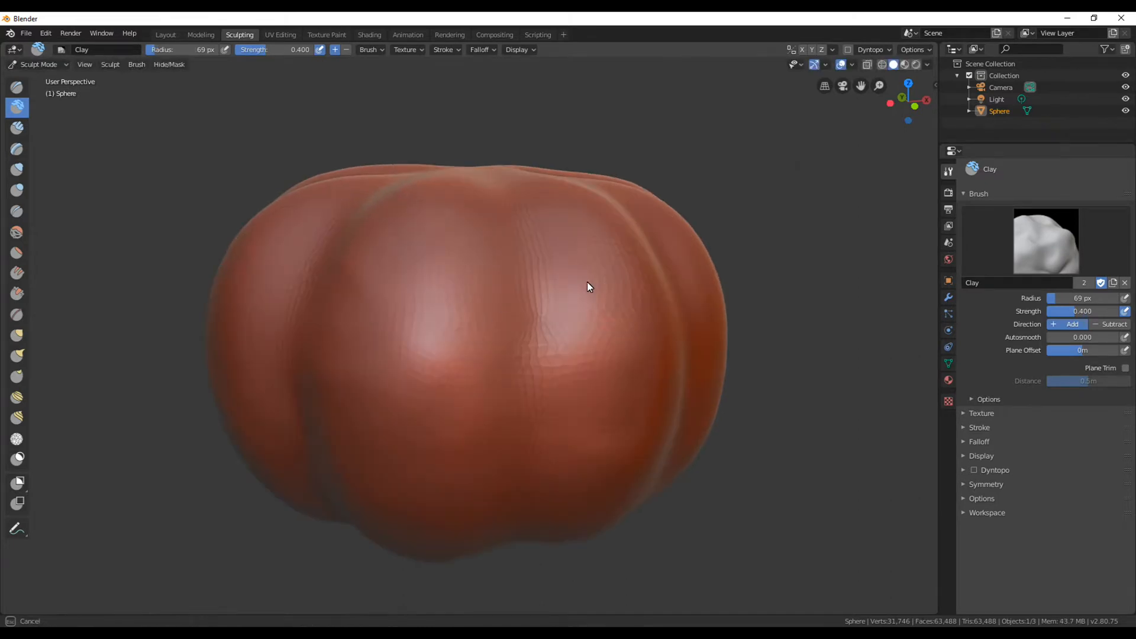
{"action": "middle_click_drag", "start_coordinate": [580, 282], "coordinate": [530, 398]}
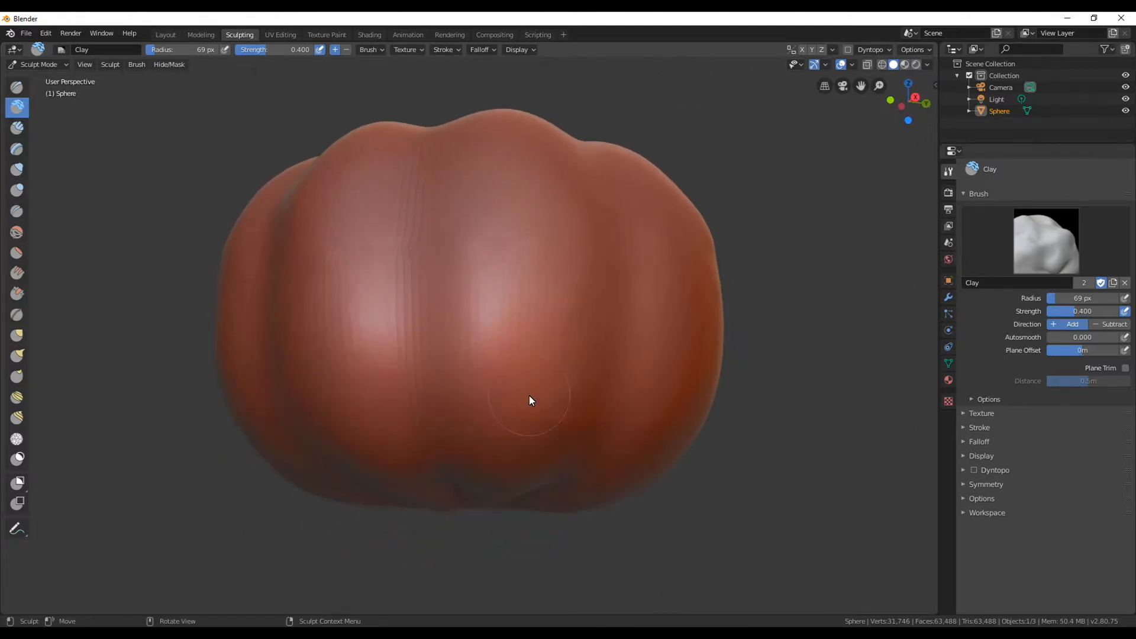
Recut the softened grooves on the pumpkin's front from top to base with the Crease brush.
{"action": "middle_click_drag", "start_coordinate": [365, 362], "coordinate": [363, 312]}
{"action": "scroll", "coordinate": [359, 319], "scroll_direction": "down", "scroll_amount": 1}
{"action": "left_click", "coordinate": [16, 148]}
{"action": "left_click", "coordinate": [17, 211]}
{"action": "left_click_drag", "start_coordinate": [476, 214], "coordinate": [479, 272]}
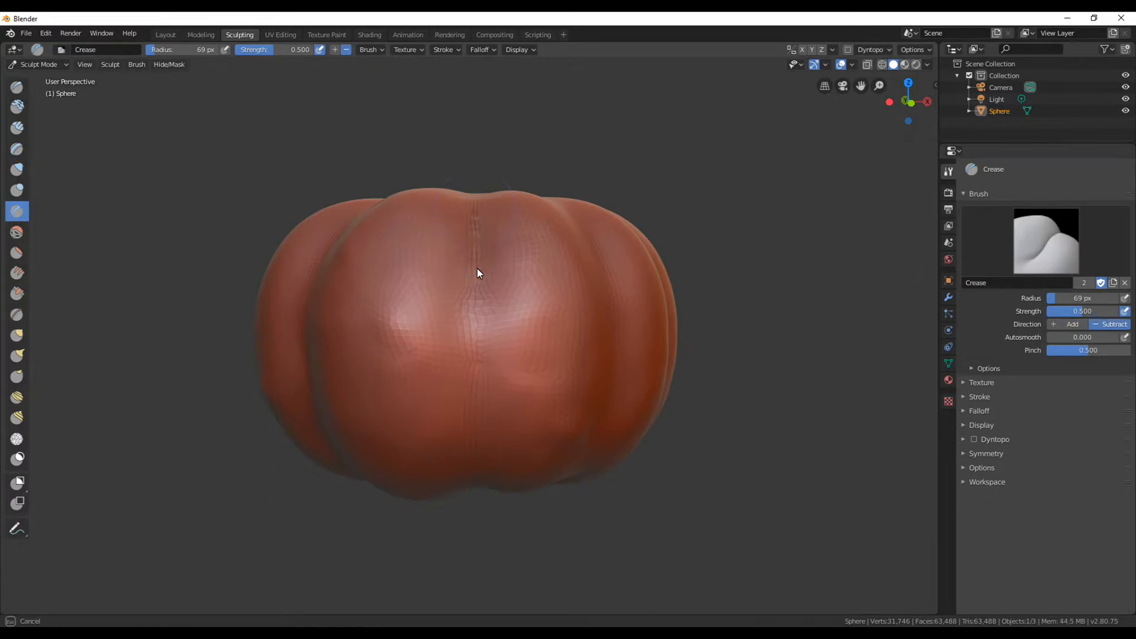
{"action": "mouse_move", "coordinate": [474, 484]}
{"action": "middle_mouse_down"}
{"action": "mouse_move", "coordinate": [324, 405]}
{"action": "mouse_move", "coordinate": [406, 393]}
{"action": "mouse_move", "coordinate": [420, 373]}
{"action": "middle_mouse_up"}
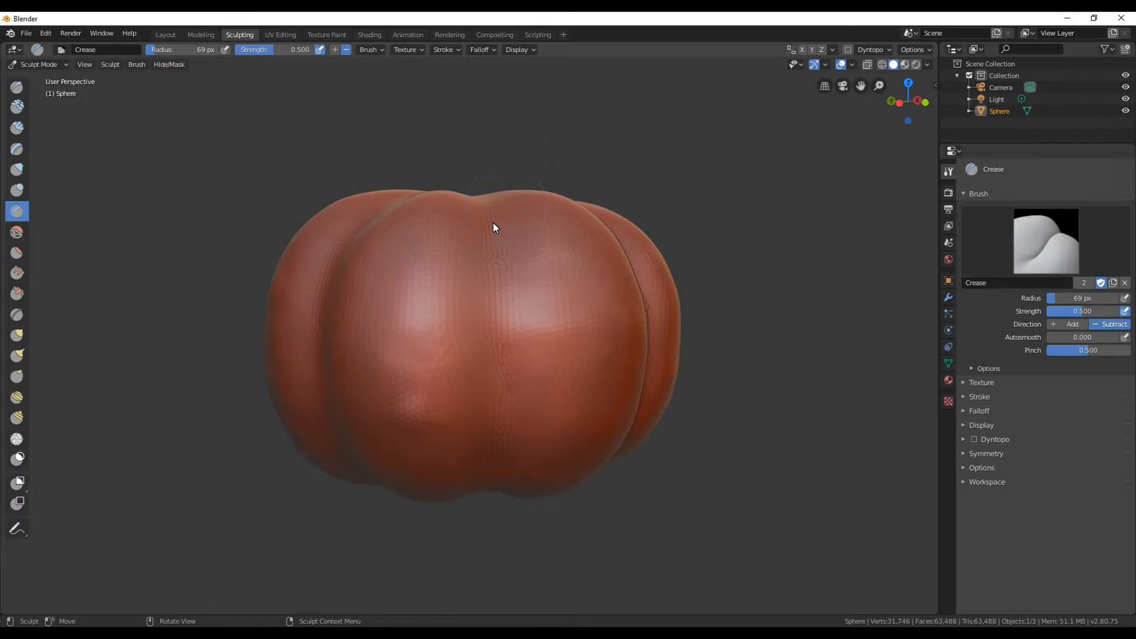
{"action": "left_click_drag", "start_coordinate": [496, 228], "coordinate": [507, 371]}
{"action": "mouse_move", "coordinate": [506, 461]}
{"action": "middle_mouse_down"}
{"action": "mouse_move", "coordinate": [381, 452]}
{"action": "mouse_move", "coordinate": [568, 228]}
{"action": "mouse_move", "coordinate": [490, 249]}
{"action": "middle_mouse_up"}
{"action": "middle_click_drag", "start_coordinate": [491, 504], "coordinate": [439, 503]}
{"action": "mouse_move", "coordinate": [439, 503]}
{"action": "left_mouse_down"}
{"action": "mouse_move", "coordinate": [452, 252]}
{"action": "mouse_move", "coordinate": [475, 226]}
{"action": "left_mouse_up"}
{"action": "middle_click_drag", "start_coordinate": [476, 226], "coordinate": [427, 234]}
Redefine the other vertical grooves around the pumpkin with Crease strokes along their full height.
{"action": "left_click_drag", "start_coordinate": [466, 211], "coordinate": [465, 223]}
{"action": "mouse_move", "coordinate": [471, 482]}
{"action": "middle_mouse_down"}
{"action": "mouse_move", "coordinate": [408, 497]}
{"action": "mouse_move", "coordinate": [431, 462]}
{"action": "middle_mouse_up"}
{"action": "mouse_move", "coordinate": [431, 462]}
{"action": "left_mouse_down"}
{"action": "mouse_move", "coordinate": [417, 299]}
{"action": "mouse_move", "coordinate": [433, 245]}
{"action": "left_mouse_up"}
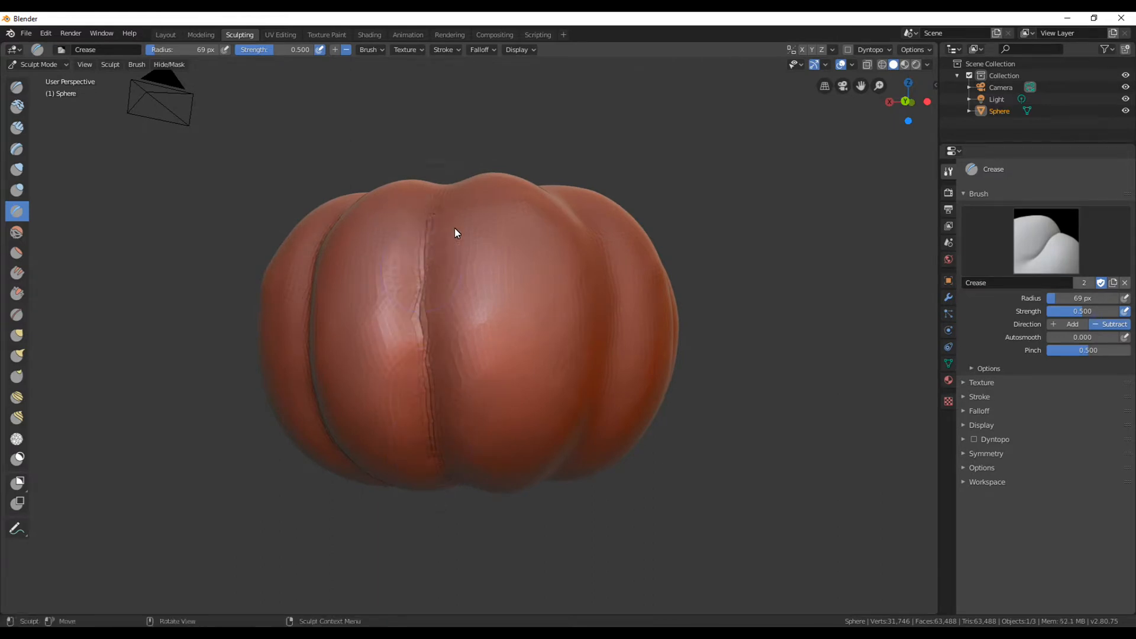
{"action": "middle_click_drag", "start_coordinate": [434, 205], "coordinate": [430, 254]}
{"action": "left_click_drag", "start_coordinate": [484, 211], "coordinate": [497, 337]}
{"action": "mouse_move", "coordinate": [477, 466]}
{"action": "middle_mouse_down"}
{"action": "mouse_move", "coordinate": [410, 487]}
{"action": "mouse_move", "coordinate": [428, 469]}
{"action": "middle_mouse_up"}
{"action": "left_click_drag", "start_coordinate": [430, 475], "coordinate": [441, 279]}
{"action": "mouse_move", "coordinate": [515, 328]}
{"action": "middle_mouse_down"}
{"action": "mouse_move", "coordinate": [413, 322]}
{"action": "mouse_move", "coordinate": [258, 339]}
{"action": "mouse_move", "coordinate": [410, 254]}
{"action": "mouse_move", "coordinate": [417, 301]}
{"action": "middle_mouse_up"}
{"action": "left_click_drag", "start_coordinate": [417, 302], "coordinate": [399, 479]}
{"action": "mouse_move", "coordinate": [390, 512]}
{"action": "middle_mouse_down"}
{"action": "mouse_move", "coordinate": [198, 548]}
{"action": "mouse_move", "coordinate": [157, 531]}
{"action": "middle_mouse_up"}
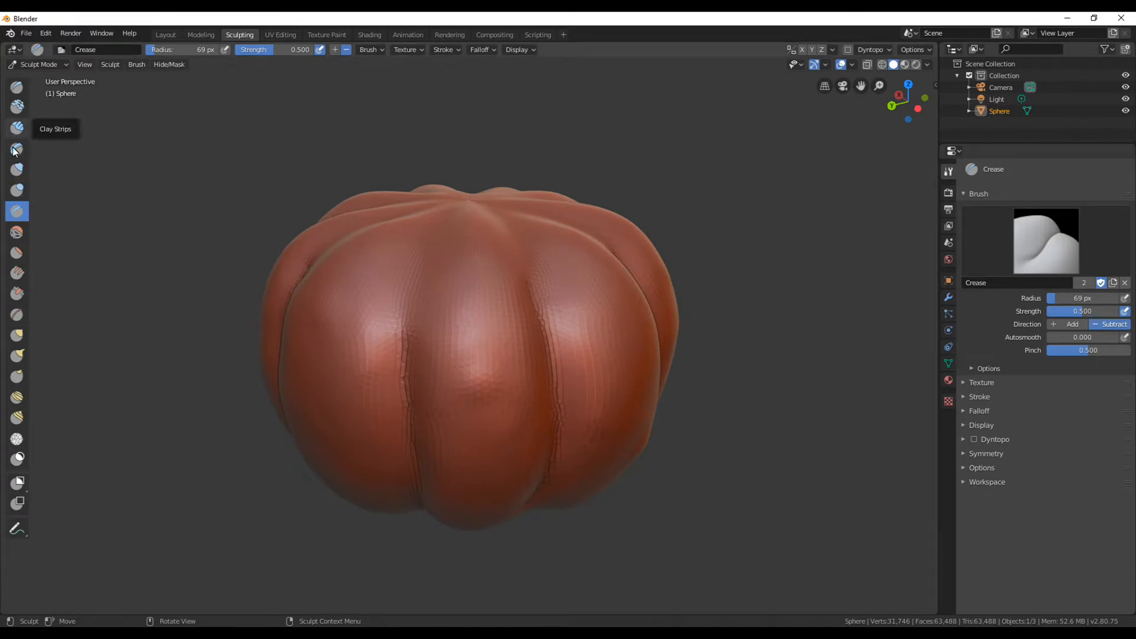
Gently smooth the recut grooves around the pumpkin with the Smooth brush at strength 0.100 and radius 129 px.
{"action": "left_click", "coordinate": [16, 232]}
{"action": "left_click_drag", "start_coordinate": [1089, 313], "coordinate": [1076, 314]}
{"action": "scroll", "coordinate": [426, 485], "scroll_direction": "down", "scroll_amount": 2}
{"action": "middle_click_drag", "start_coordinate": [391, 500], "coordinate": [435, 465]}
{"action": "key", "text": "f"}
{"action": "left_click", "coordinate": [468, 472]}
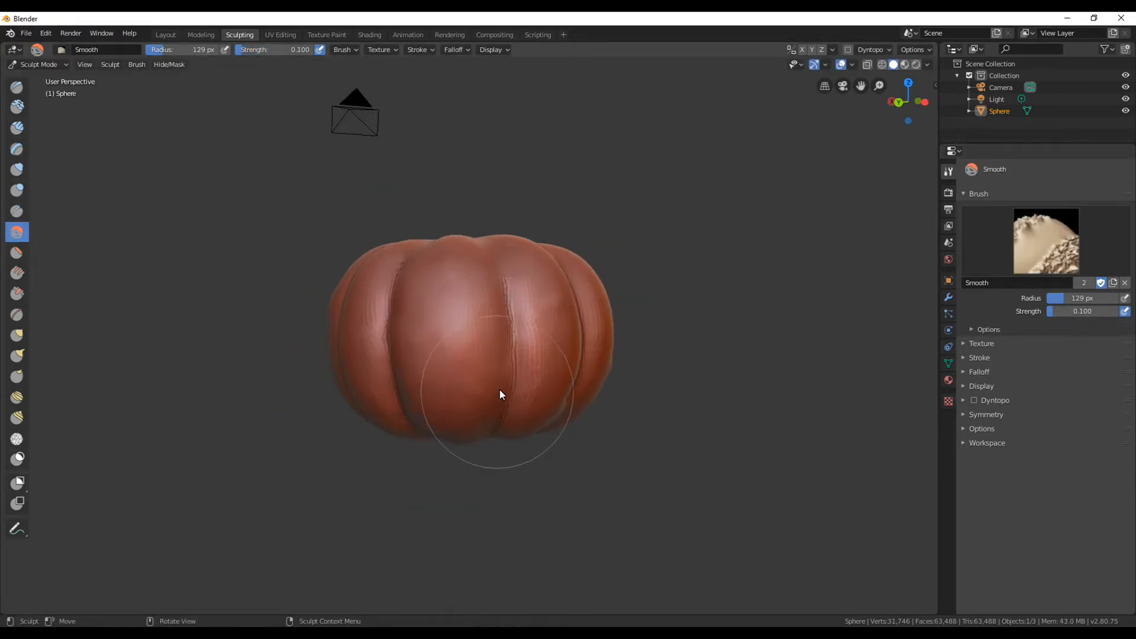
{"action": "mouse_move", "coordinate": [462, 517]}
{"action": "left_mouse_down"}
{"action": "mouse_move", "coordinate": [534, 272]}
{"action": "mouse_move", "coordinate": [482, 457]}
{"action": "left_mouse_up"}
{"action": "middle_click_drag", "start_coordinate": [448, 429], "coordinate": [465, 441]}
{"action": "mouse_move", "coordinate": [464, 445]}
{"action": "left_mouse_down"}
{"action": "mouse_move", "coordinate": [447, 229]}
{"action": "mouse_move", "coordinate": [445, 424]}
{"action": "mouse_move", "coordinate": [410, 300]}
{"action": "mouse_move", "coordinate": [429, 453]}
{"action": "left_mouse_up"}
{"action": "mouse_move", "coordinate": [433, 318]}
{"action": "middle_mouse_down"}
{"action": "mouse_move", "coordinate": [466, 328]}
{"action": "mouse_move", "coordinate": [497, 300]}
{"action": "middle_mouse_up"}
{"action": "mouse_move", "coordinate": [479, 271]}
{"action": "left_mouse_down"}
{"action": "mouse_move", "coordinate": [446, 400]}
{"action": "mouse_move", "coordinate": [469, 344]}
{"action": "mouse_move", "coordinate": [455, 443]}
{"action": "left_mouse_up"}
Raise the Smooth brush strength to 0.200 and smooth the rough grooves around the pumpkin's sides.
{"action": "left_click_drag", "start_coordinate": [1058, 311], "coordinate": [1065, 311]}
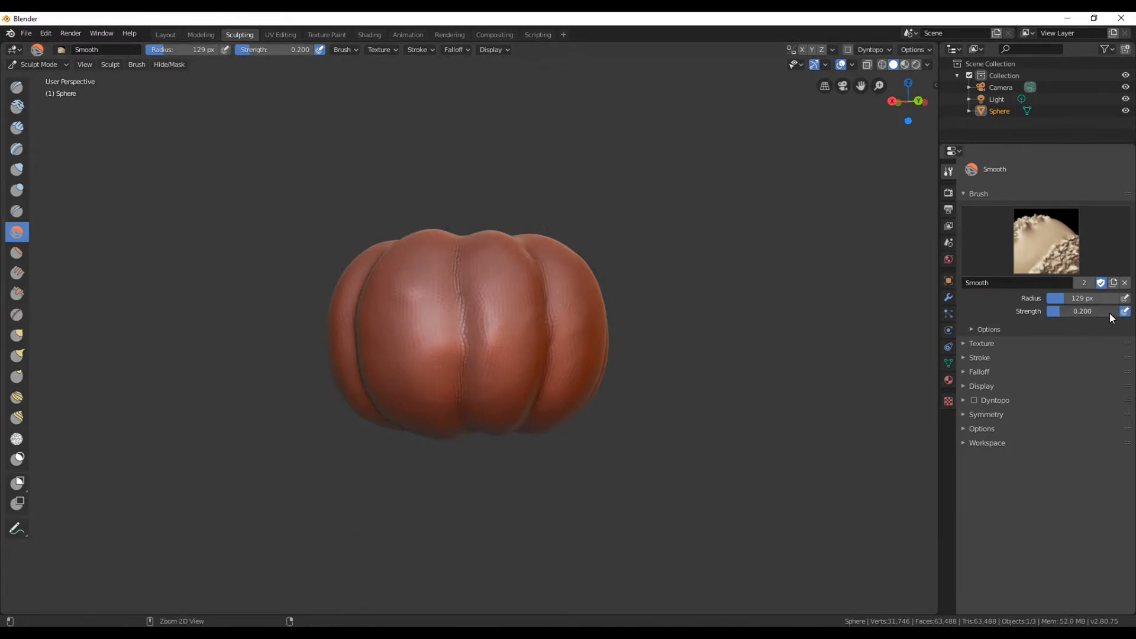
{"action": "middle_click_drag", "start_coordinate": [624, 339], "coordinate": [385, 403]}
{"action": "left_click_drag", "start_coordinate": [386, 402], "coordinate": [385, 453]}
{"action": "mouse_move", "coordinate": [377, 497]}
{"action": "middle_mouse_down"}
{"action": "mouse_move", "coordinate": [507, 367]}
{"action": "mouse_move", "coordinate": [456, 274]}
{"action": "middle_mouse_up"}
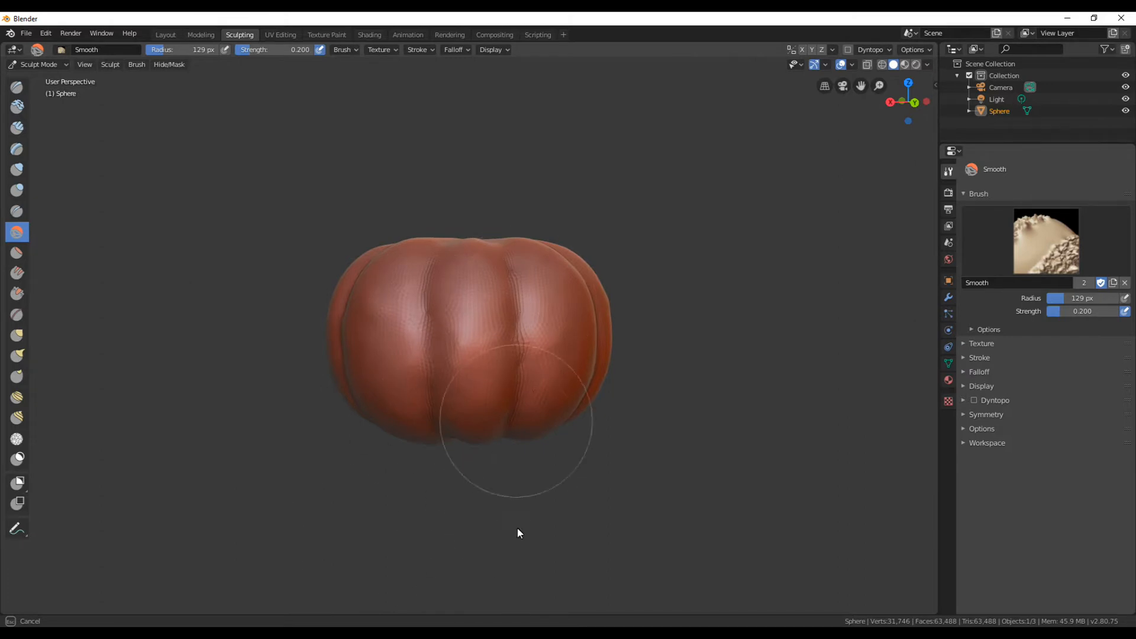
{"action": "middle_click_drag", "start_coordinate": [527, 378], "coordinate": [452, 401]}
{"action": "middle_click_drag", "start_coordinate": [595, 313], "coordinate": [436, 287]}
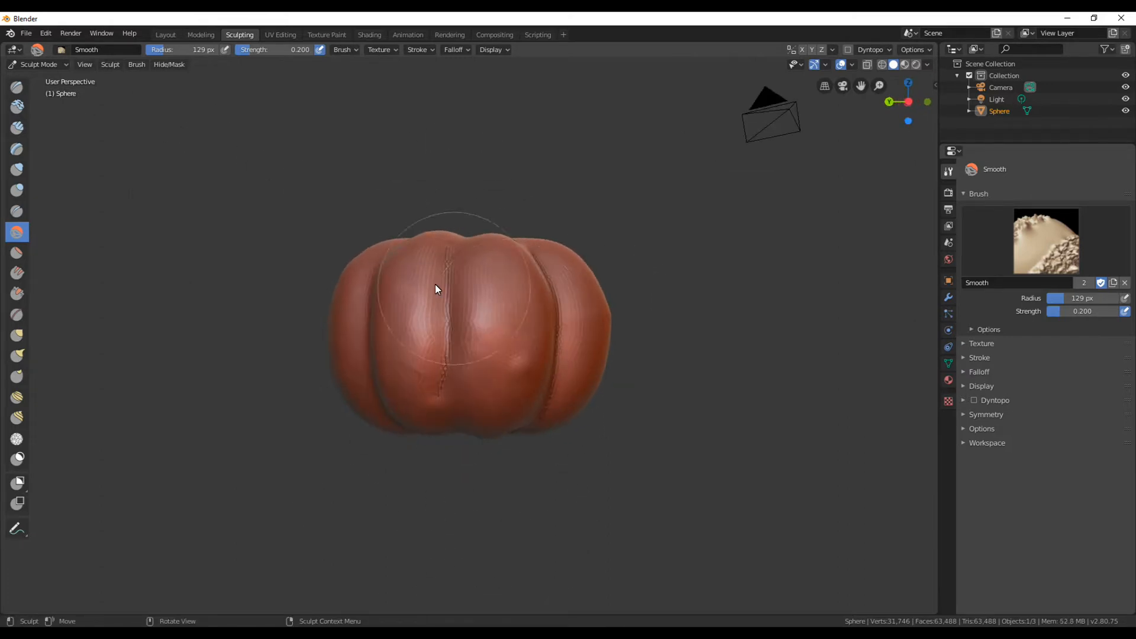
{"action": "mouse_move", "coordinate": [453, 491]}
{"action": "middle_mouse_down"}
{"action": "mouse_move", "coordinate": [439, 449]}
{"action": "mouse_move", "coordinate": [463, 328]}
{"action": "mouse_move", "coordinate": [474, 377]}
{"action": "mouse_move", "coordinate": [450, 412]}
{"action": "mouse_move", "coordinate": [474, 287]}
{"action": "mouse_move", "coordinate": [456, 320]}
{"action": "mouse_move", "coordinate": [396, 337]}
{"action": "mouse_move", "coordinate": [507, 213]}
{"action": "mouse_move", "coordinate": [479, 457]}
{"action": "mouse_move", "coordinate": [399, 431]}
{"action": "mouse_move", "coordinate": [451, 352]}
{"action": "mouse_move", "coordinate": [388, 426]}
{"action": "mouse_move", "coordinate": [441, 319]}
{"action": "mouse_move", "coordinate": [470, 104]}
{"action": "mouse_move", "coordinate": [477, 416]}
{"action": "mouse_move", "coordinate": [510, 328]}
{"action": "mouse_move", "coordinate": [459, 348]}
{"action": "mouse_move", "coordinate": [546, 417]}
{"action": "mouse_move", "coordinate": [548, 381]}
{"action": "mouse_move", "coordinate": [527, 418]}
{"action": "mouse_move", "coordinate": [417, 376]}
{"action": "middle_mouse_up"}
Set the Smooth brush strength to 0.600 and smooth out the remaining jagged creases on the pumpkin.
{"action": "left_click_drag", "start_coordinate": [1088, 310], "coordinate": [1116, 311]}
{"action": "scroll", "coordinate": [708, 370], "scroll_direction": "down", "scroll_amount": 1}
{"action": "mouse_move", "coordinate": [466, 335]}
{"action": "left_mouse_down"}
{"action": "mouse_move", "coordinate": [467, 350]}
{"action": "mouse_move", "coordinate": [427, 304]}
{"action": "left_mouse_up"}
{"action": "mouse_move", "coordinate": [427, 303]}
{"action": "middle_mouse_down"}
{"action": "mouse_move", "coordinate": [442, 286]}
{"action": "mouse_move", "coordinate": [456, 185]}
{"action": "mouse_move", "coordinate": [493, 284]}
{"action": "middle_mouse_up"}
{"action": "mouse_move", "coordinate": [464, 322]}
{"action": "left_mouse_down"}
{"action": "mouse_move", "coordinate": [492, 340]}
{"action": "mouse_move", "coordinate": [462, 322]}
{"action": "mouse_move", "coordinate": [489, 351]}
{"action": "mouse_move", "coordinate": [484, 292]}
{"action": "left_mouse_up"}
{"action": "mouse_move", "coordinate": [484, 292]}
{"action": "middle_mouse_down"}
{"action": "mouse_move", "coordinate": [512, 423]}
{"action": "mouse_move", "coordinate": [603, 449]}
{"action": "mouse_move", "coordinate": [474, 411]}
{"action": "mouse_move", "coordinate": [814, 311]}
{"action": "middle_mouse_up"}
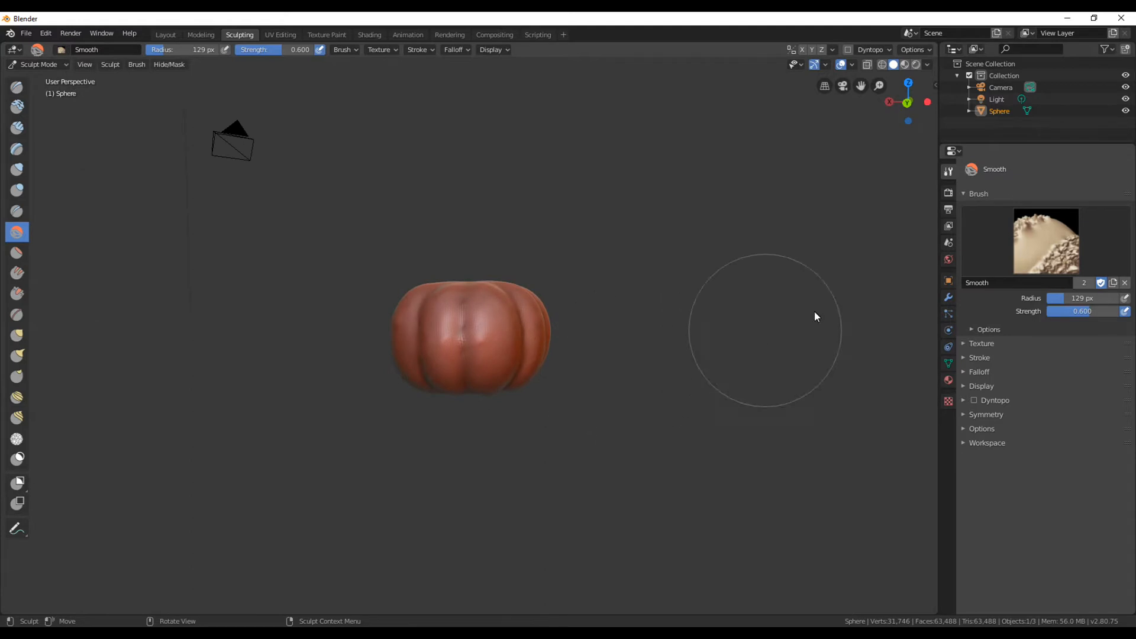
Set the Smooth brush strength to 0.200 and review the sculpted pumpkin from several sides, including in the Layout workspace.
{"action": "left_click_drag", "start_coordinate": [1109, 313], "coordinate": [1068, 312]}
{"action": "middle_click_drag", "start_coordinate": [593, 330], "coordinate": [366, 363]}
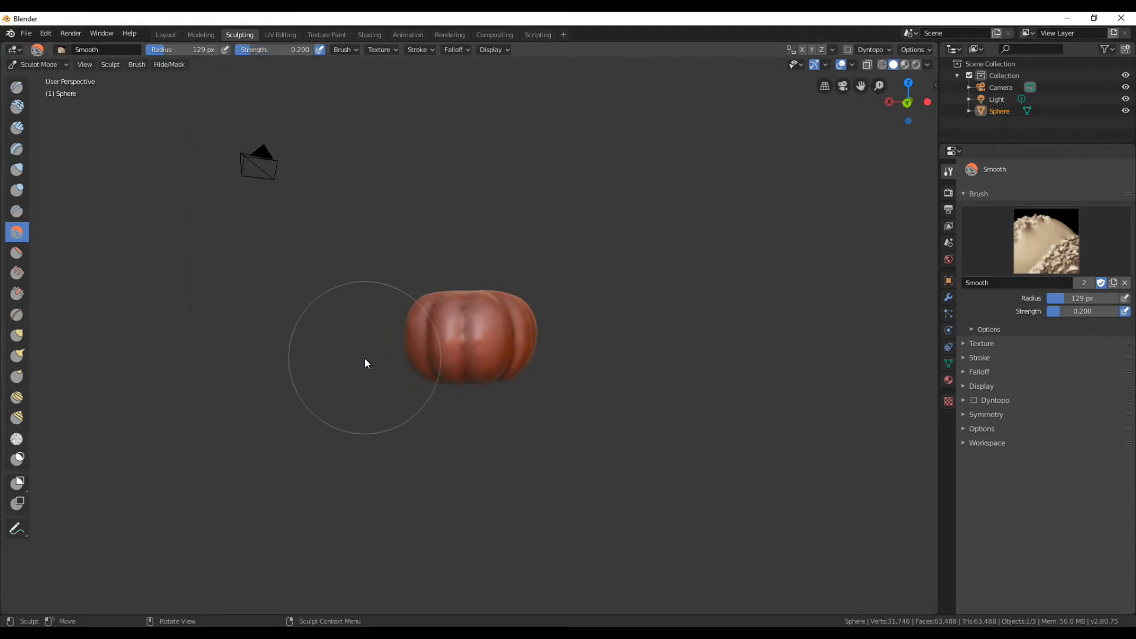
{"action": "middle_click_drag", "start_coordinate": [657, 310], "coordinate": [322, 384]}
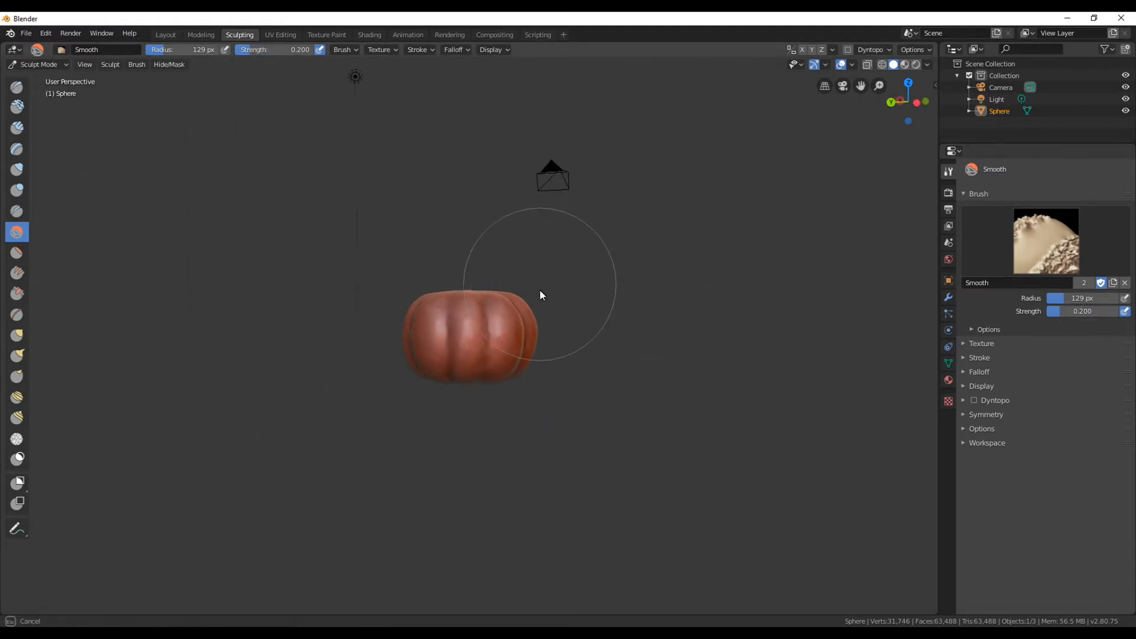
{"action": "middle_click_drag", "start_coordinate": [538, 296], "coordinate": [350, 332]}
{"action": "mouse_move", "coordinate": [583, 286]}
{"action": "middle_mouse_down"}
{"action": "mouse_move", "coordinate": [416, 316]}
{"action": "mouse_move", "coordinate": [672, 356]}
{"action": "mouse_move", "coordinate": [235, 279]}
{"action": "mouse_move", "coordinate": [450, 304]}
{"action": "mouse_move", "coordinate": [523, 275]}
{"action": "middle_mouse_up"}
{"action": "left_click", "coordinate": [165, 34]}
{"action": "scroll", "coordinate": [594, 270], "scroll_direction": "down", "scroll_amount": 2}
{"action": "middle_click_drag", "start_coordinate": [598, 259], "coordinate": [317, 235]}
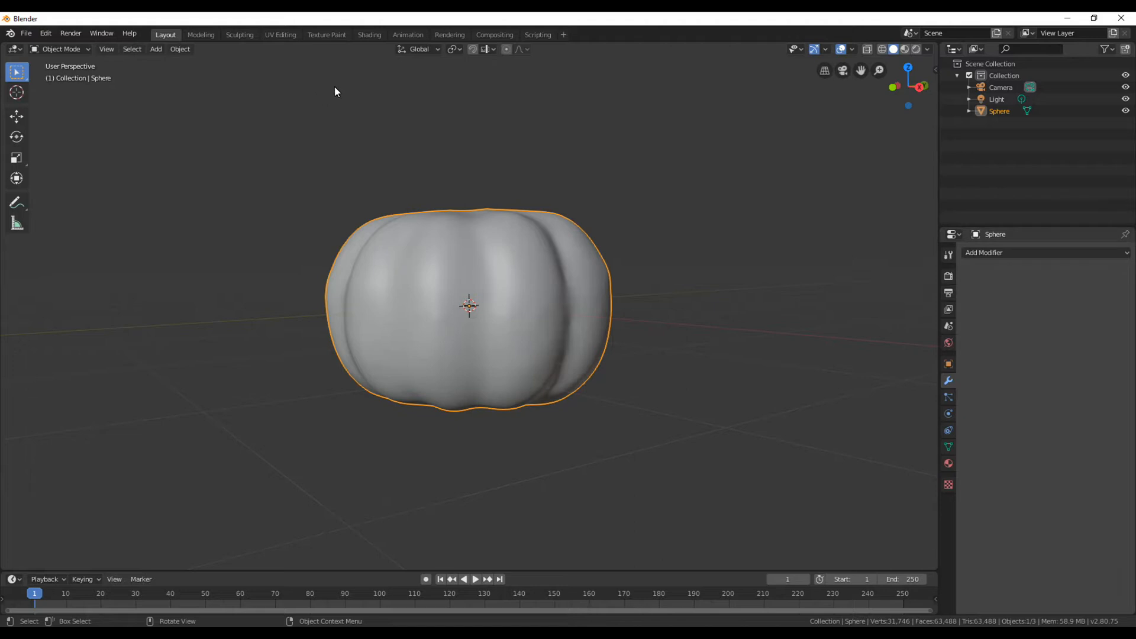
Create a new material for the pumpkin in the Shading workspace and set its Base Color to orange, about H 0.063, S 0.884, V 0.906.
{"action": "left_click", "coordinate": [371, 38]}
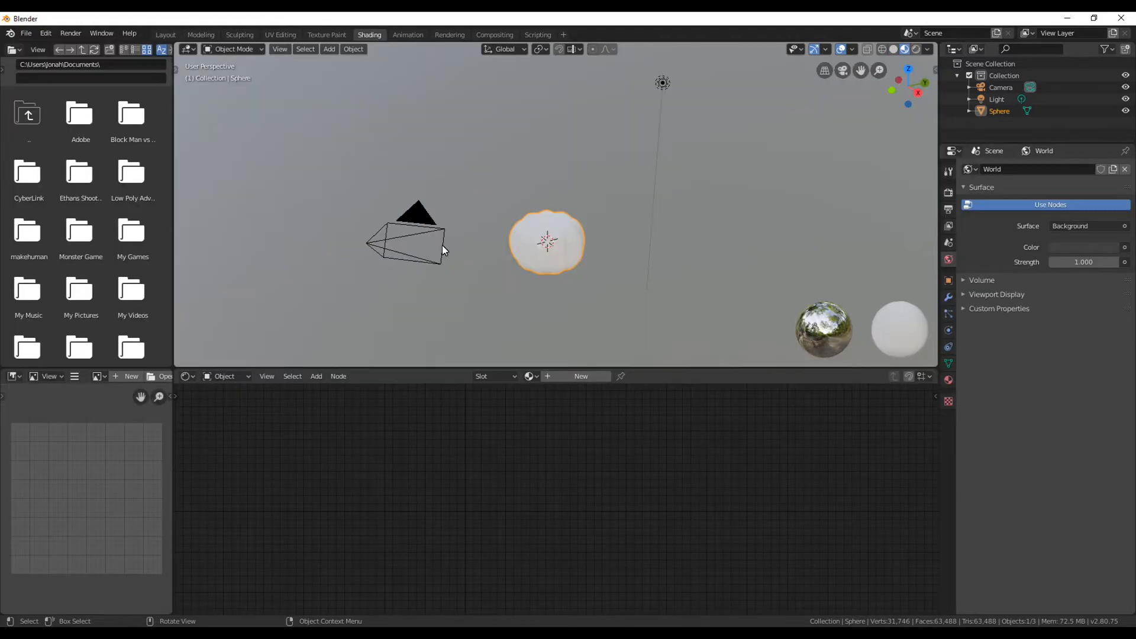
{"action": "left_click", "coordinate": [577, 377]}
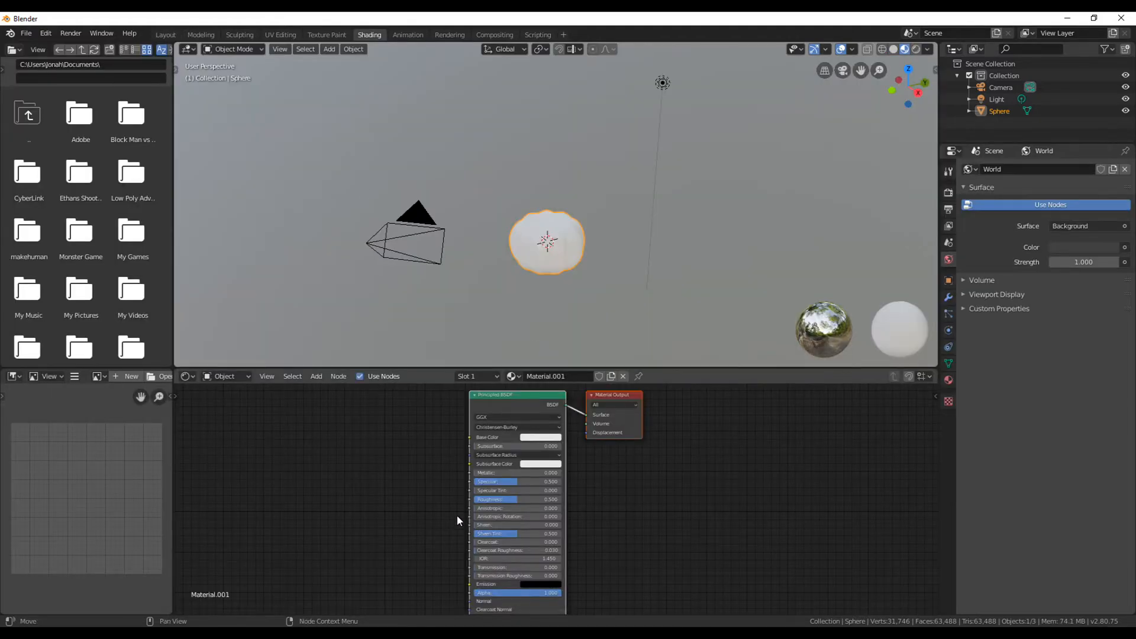
{"action": "scroll", "coordinate": [622, 437], "scroll_direction": "up", "scroll_amount": 3}
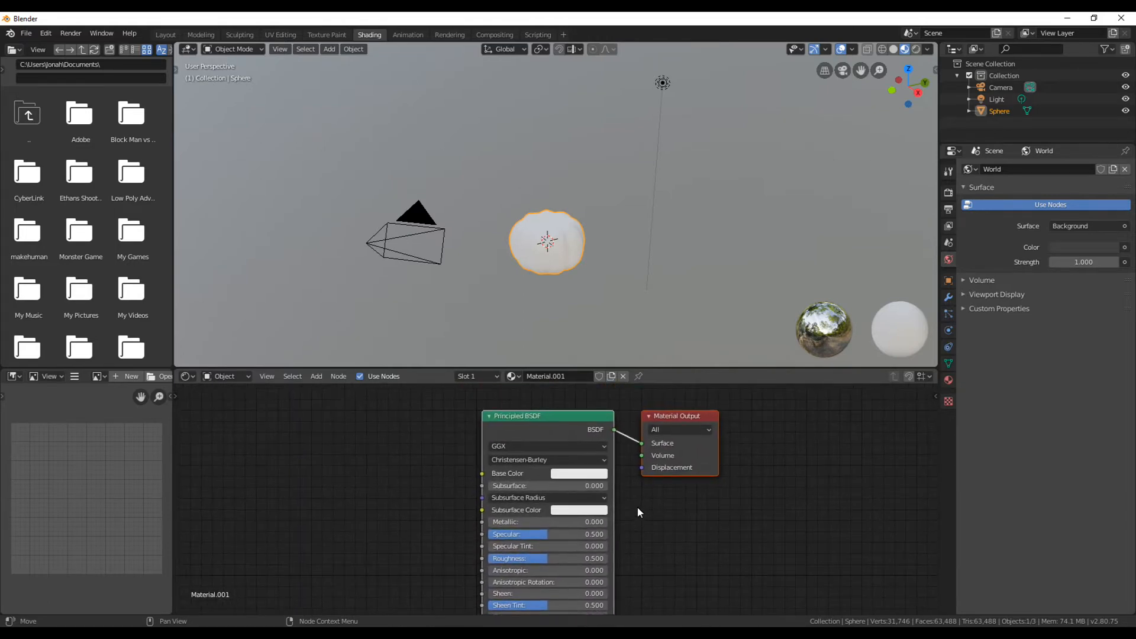
{"action": "left_click", "coordinate": [577, 473]}
{"action": "left_click_drag", "start_coordinate": [598, 362], "coordinate": [584, 389]}
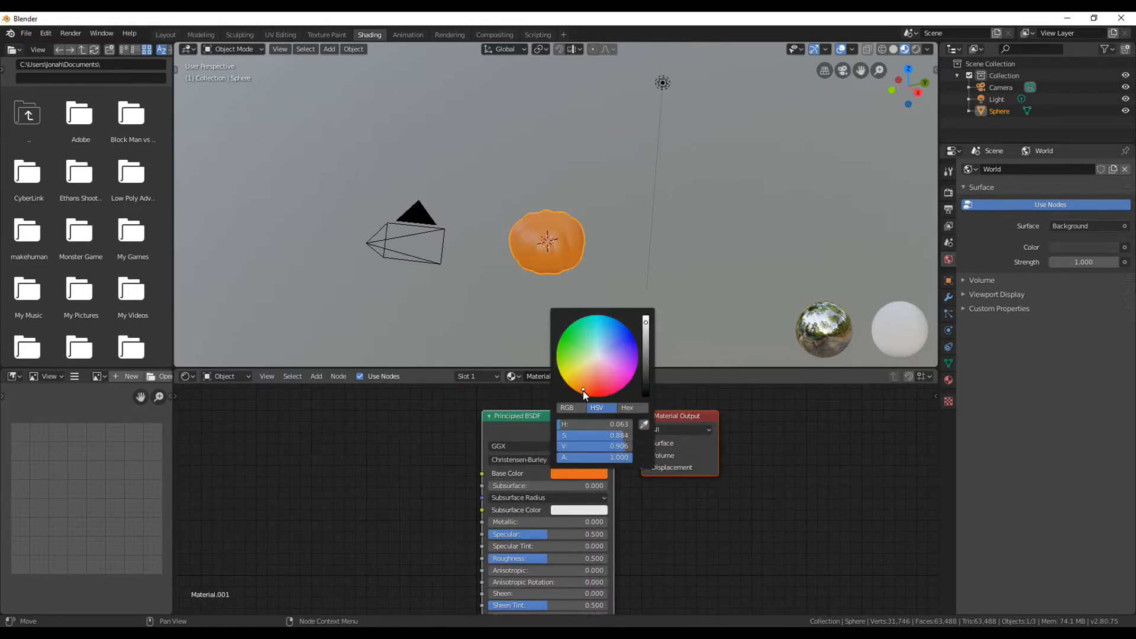
Add a Noise Texture node beside the Principled BSDF and place a duplicate of it below.
{"action": "scroll", "coordinate": [549, 301], "scroll_direction": "up", "scroll_amount": 6}
{"action": "middle_click_drag", "start_coordinate": [571, 299], "coordinate": [595, 275]}
{"action": "middle_click_drag", "start_coordinate": [614, 313], "coordinate": [635, 210], "text": "shift"}
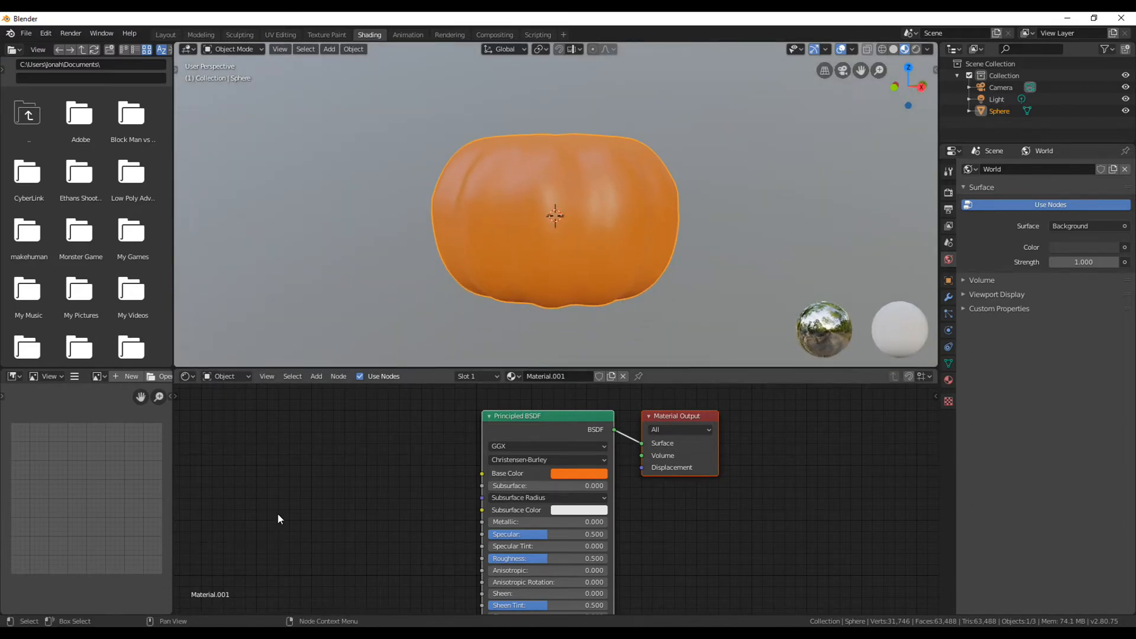
{"action": "key", "text": "shift+a"}
{"action": "mouse_move", "coordinate": [286, 510]}
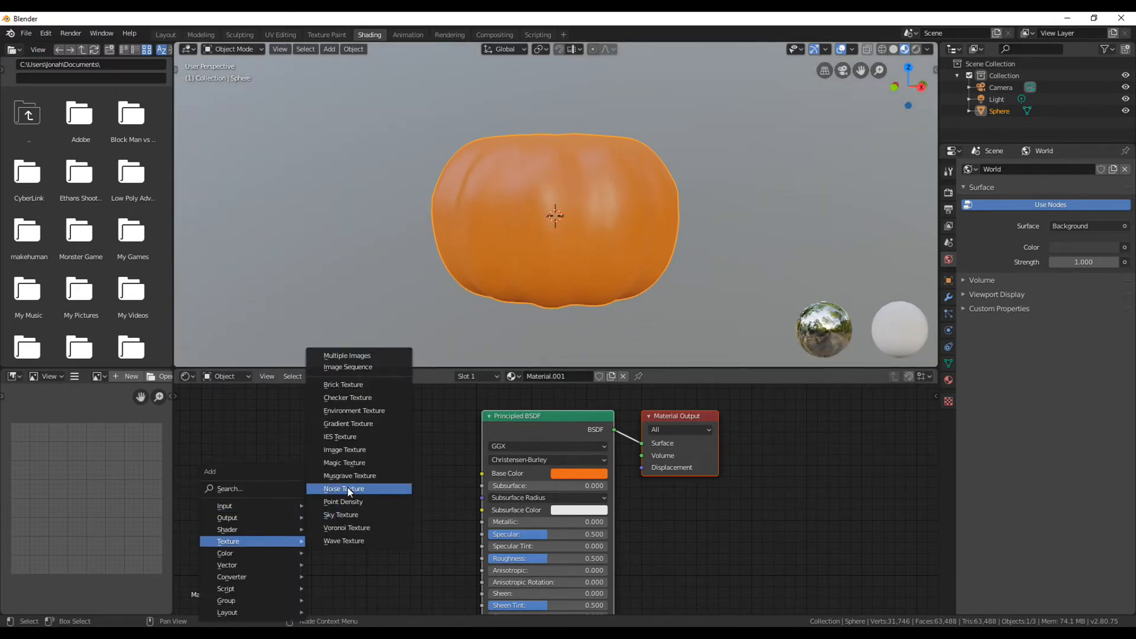
{"action": "mouse_move", "coordinate": [236, 540]}
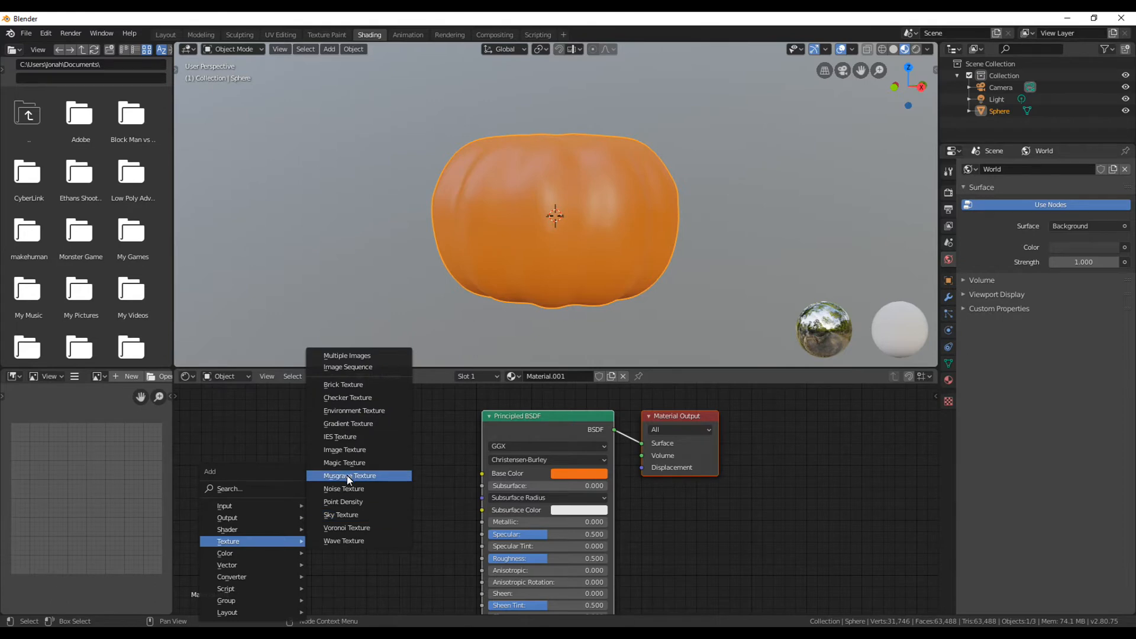
{"action": "left_click", "coordinate": [346, 489]}
{"action": "left_click", "coordinate": [209, 448]}
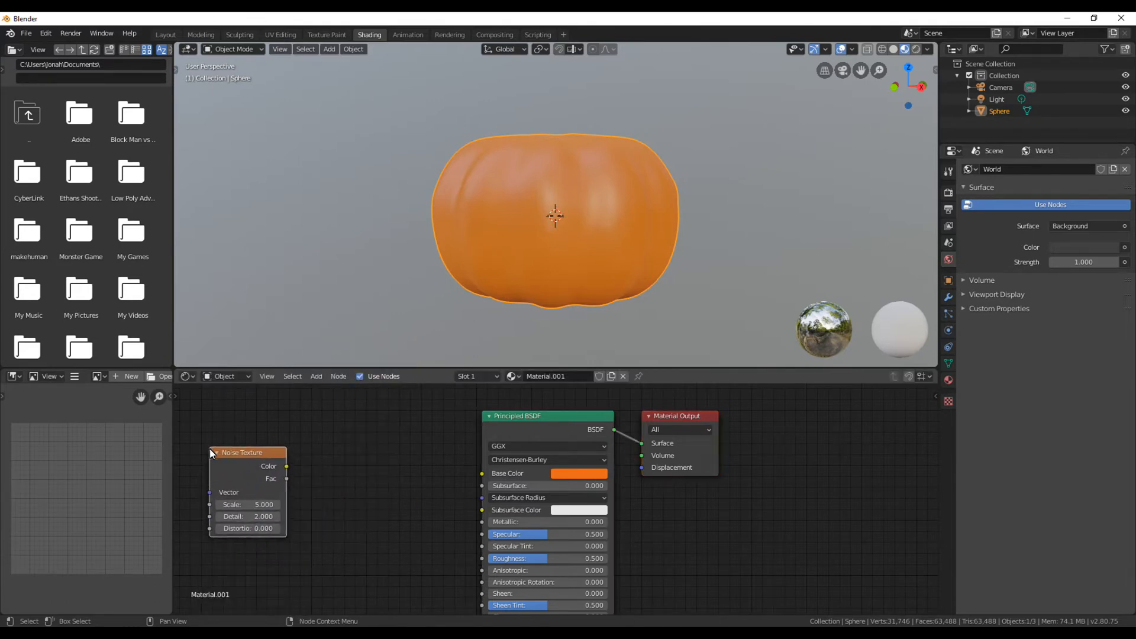
{"action": "middle_click_drag", "start_coordinate": [334, 477], "coordinate": [416, 443]}
{"action": "key", "text": "shift+d"}
{"action": "left_click", "coordinate": [420, 559]}
Add a ColorRamp node, feed the upper Noise Texture's Color into its Fac, and connect its Color to the Principled BSDF's Base Color.
{"action": "key", "text": "shift+a"}
{"action": "mouse_move", "coordinate": [459, 473]}
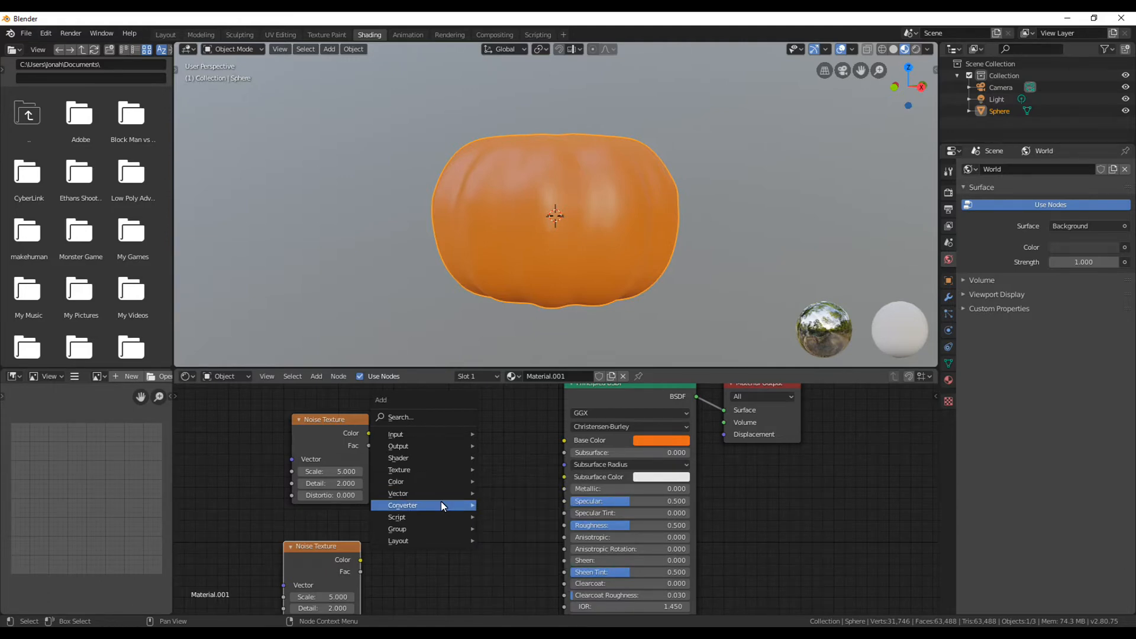
{"action": "left_click", "coordinate": [513, 361]}
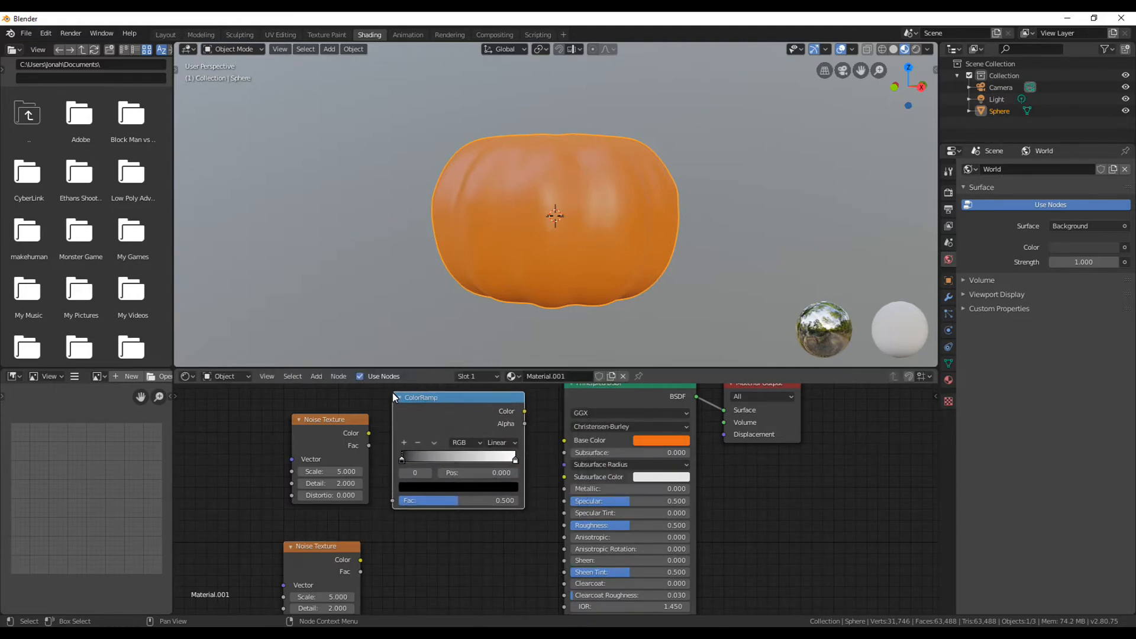
{"action": "left_click", "coordinate": [322, 431]}
{"action": "left_click_drag", "start_coordinate": [331, 441], "coordinate": [393, 500]}
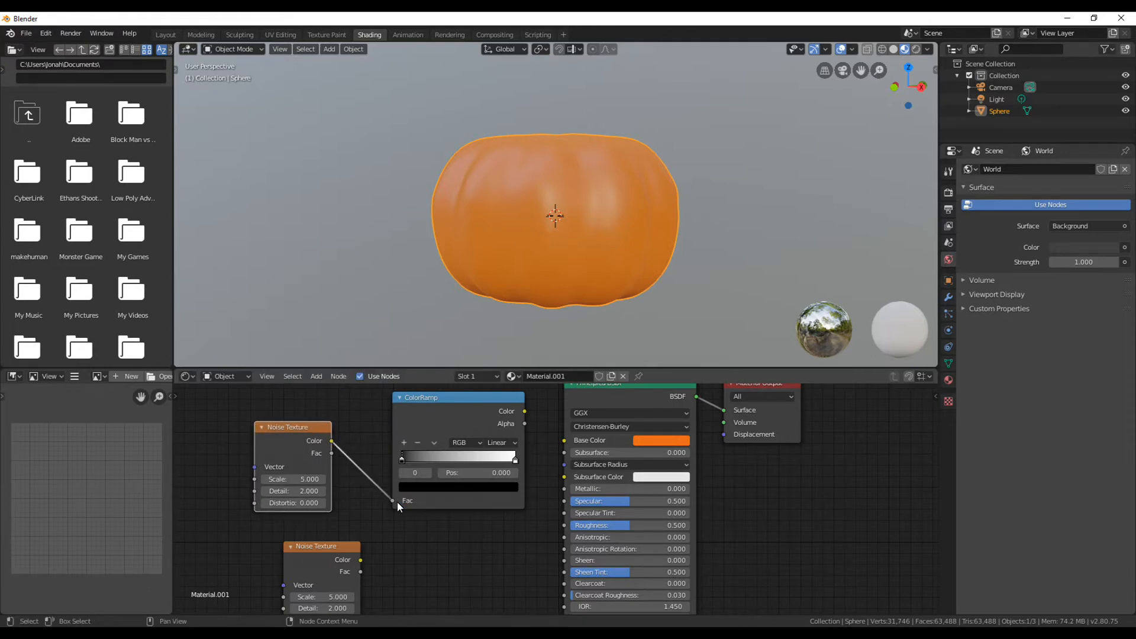
{"action": "left_click_drag", "start_coordinate": [525, 410], "coordinate": [564, 441]}
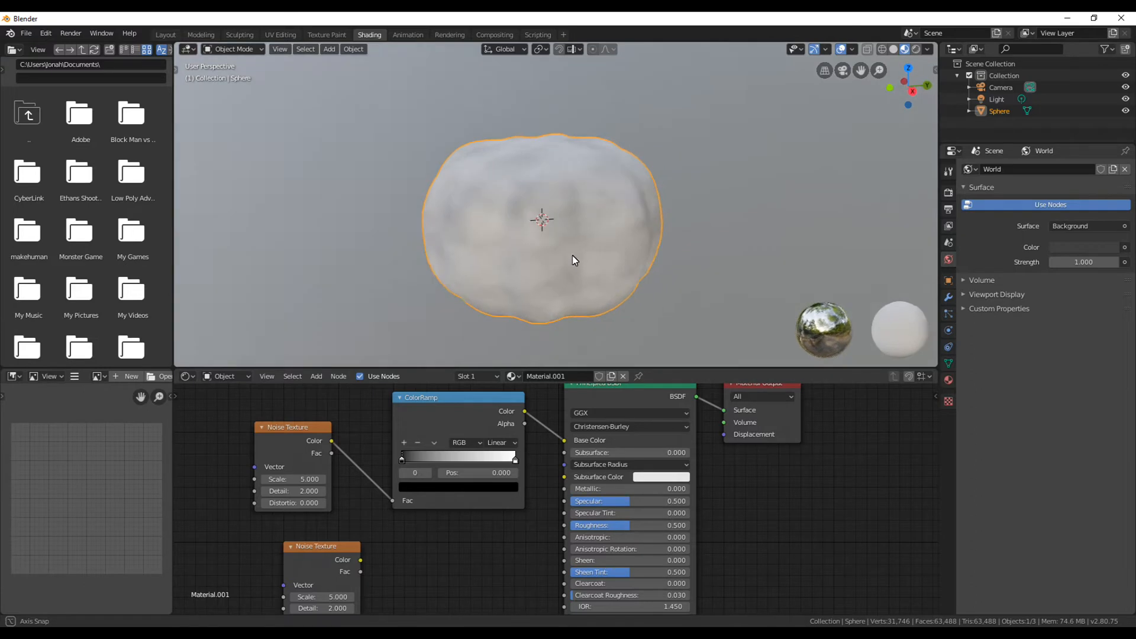
Change the ColorRamp's black stop to a golden yellow-orange.
{"action": "scroll", "coordinate": [535, 269], "scroll_direction": "up", "scroll_amount": 2}
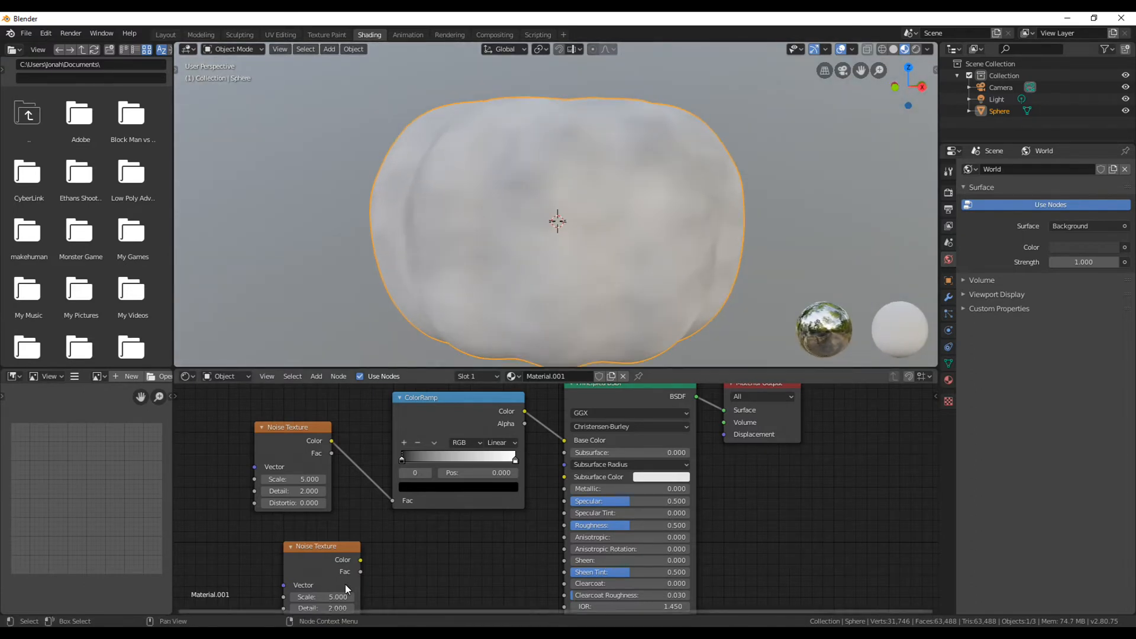
{"action": "scroll", "coordinate": [411, 520], "scroll_direction": "up", "scroll_amount": 2}
{"action": "left_click", "coordinate": [459, 497]}
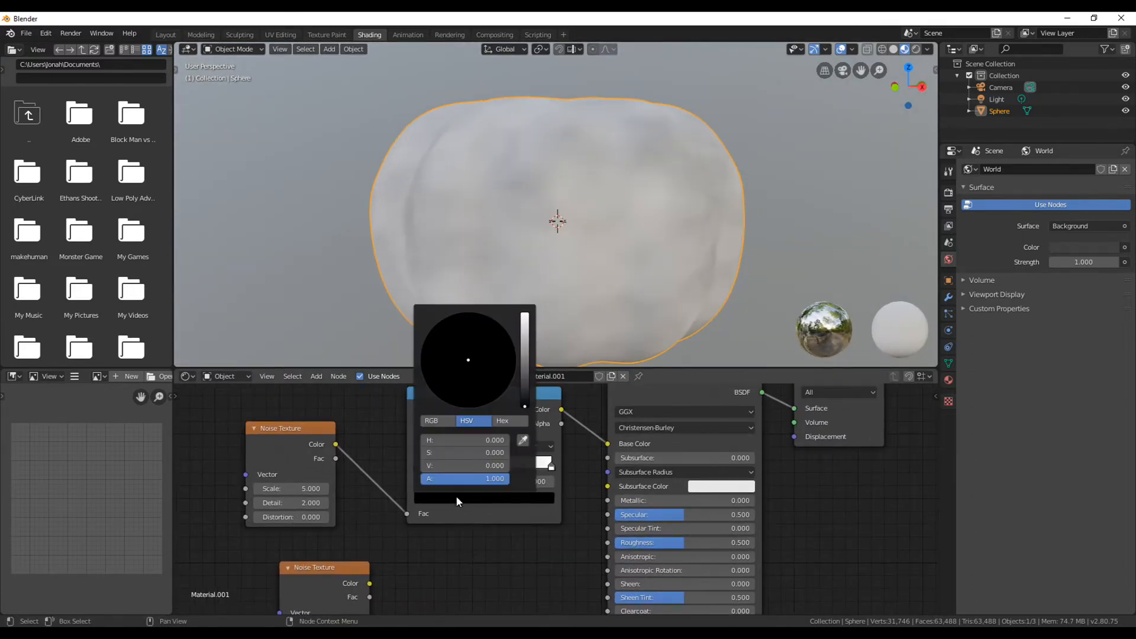
{"action": "left_click_drag", "start_coordinate": [526, 388], "coordinate": [545, 335]}
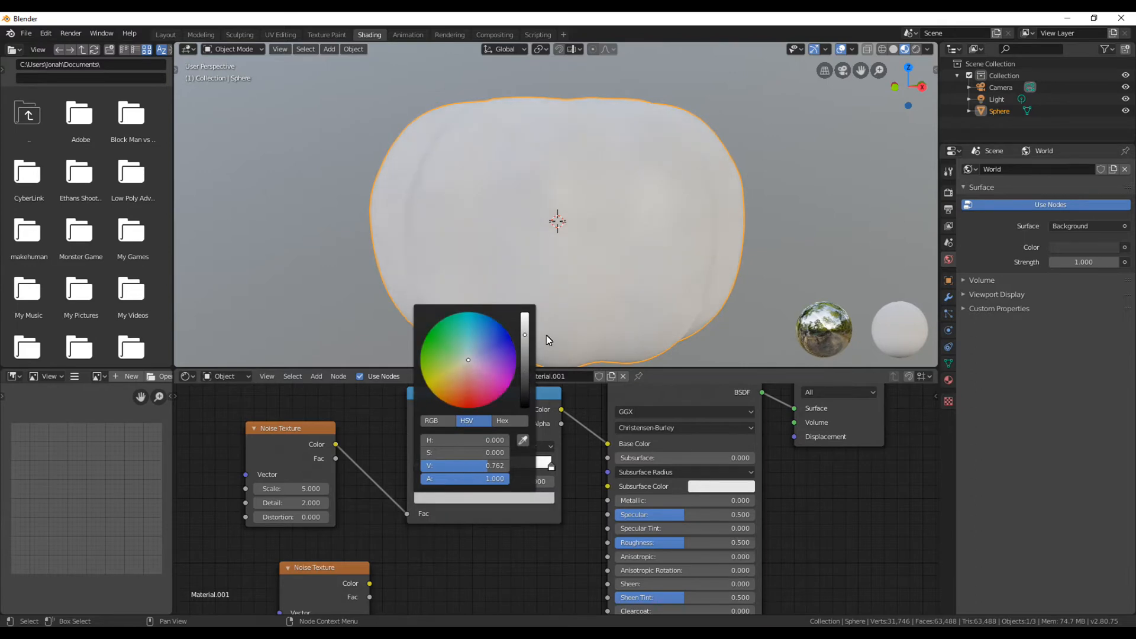
{"action": "left_click_drag", "start_coordinate": [464, 363], "coordinate": [439, 394]}
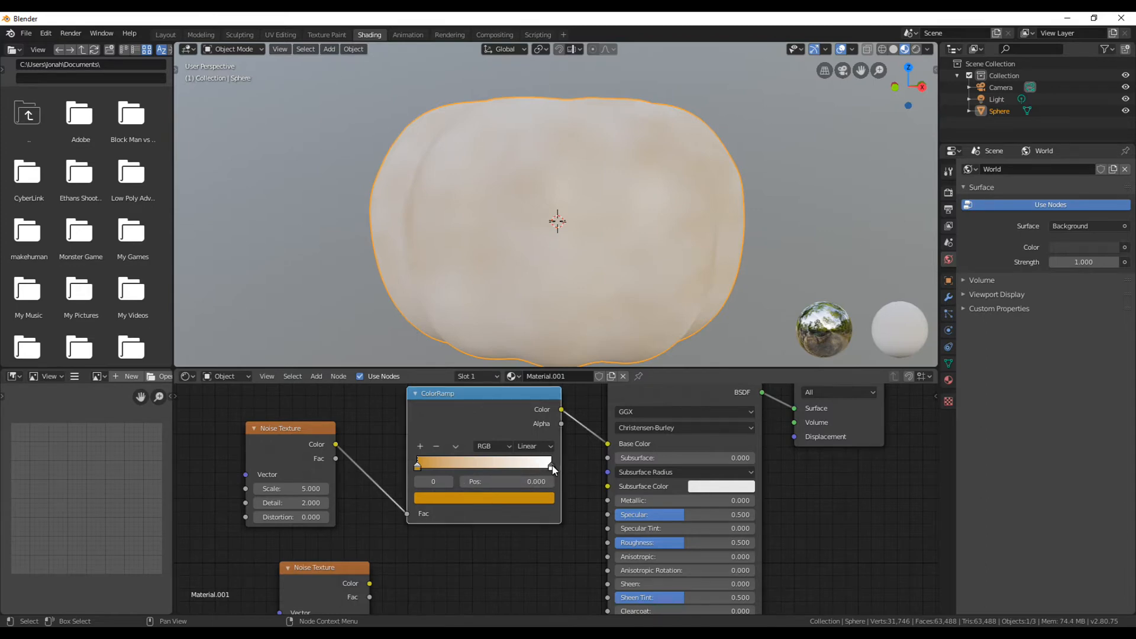
Change the ColorRamp's white stop to a saturated orange and move it to about position 0.587.
{"action": "left_click", "coordinate": [552, 466]}
{"action": "left_click", "coordinate": [521, 498]}
{"action": "left_click", "coordinate": [452, 389]}
{"action": "left_click_drag", "start_coordinate": [452, 390], "coordinate": [449, 404]}
{"action": "left_click", "coordinate": [526, 322]}
{"action": "middle_click_drag", "start_coordinate": [602, 238], "coordinate": [462, 405]}
{"action": "left_click_drag", "start_coordinate": [553, 474], "coordinate": [474, 473]}
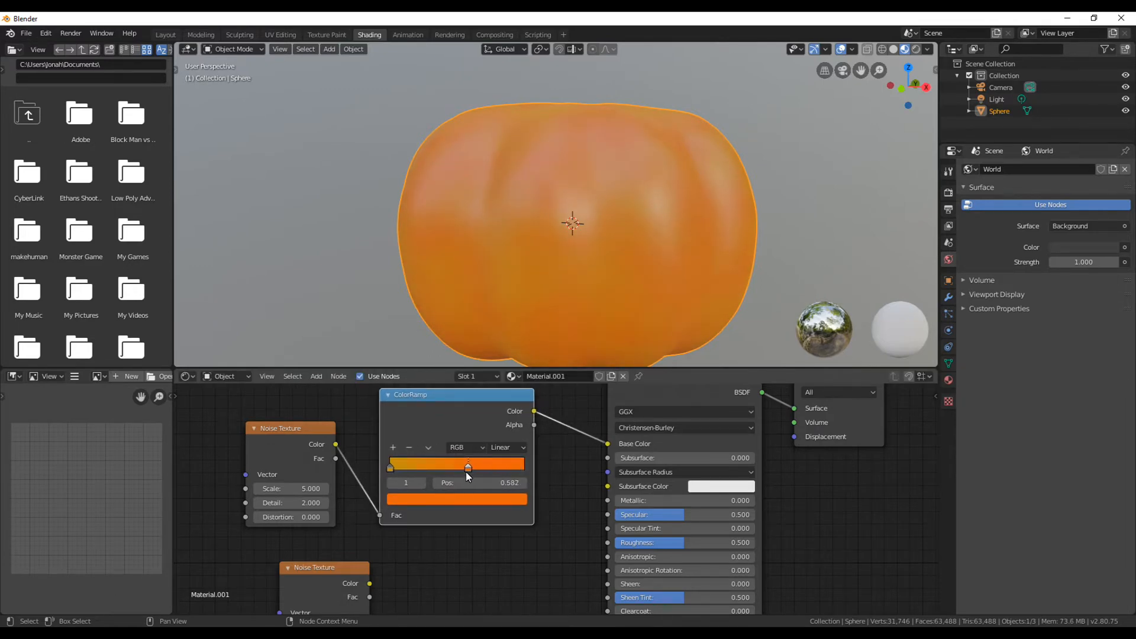
Add a Displacement node in the free space below the Principled BSDF.
{"action": "scroll", "coordinate": [600, 239], "scroll_direction": "down", "scroll_amount": 3}
{"action": "middle_click_drag", "start_coordinate": [600, 239], "coordinate": [540, 293]}
{"action": "middle_click_drag", "start_coordinate": [477, 562], "coordinate": [559, 361]}
{"action": "scroll", "coordinate": [515, 612], "scroll_direction": "down", "scroll_amount": 1}
{"action": "scroll", "coordinate": [553, 502], "scroll_direction": "down", "scroll_amount": 2}
{"action": "key", "text": "shift+a"}
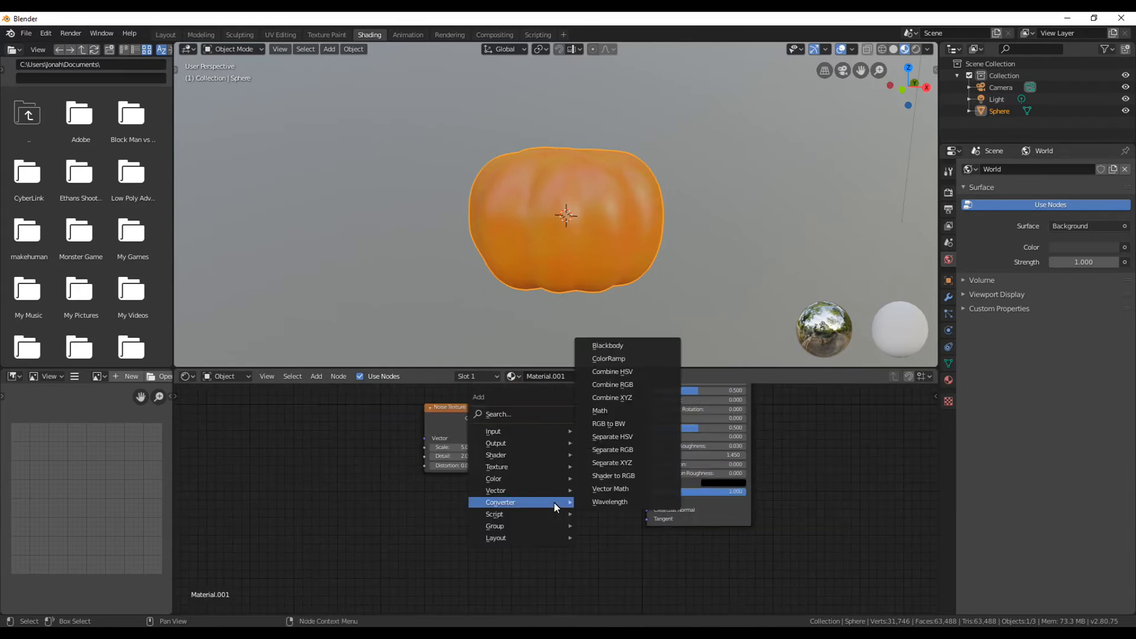
{"action": "mouse_move", "coordinate": [533, 490]}
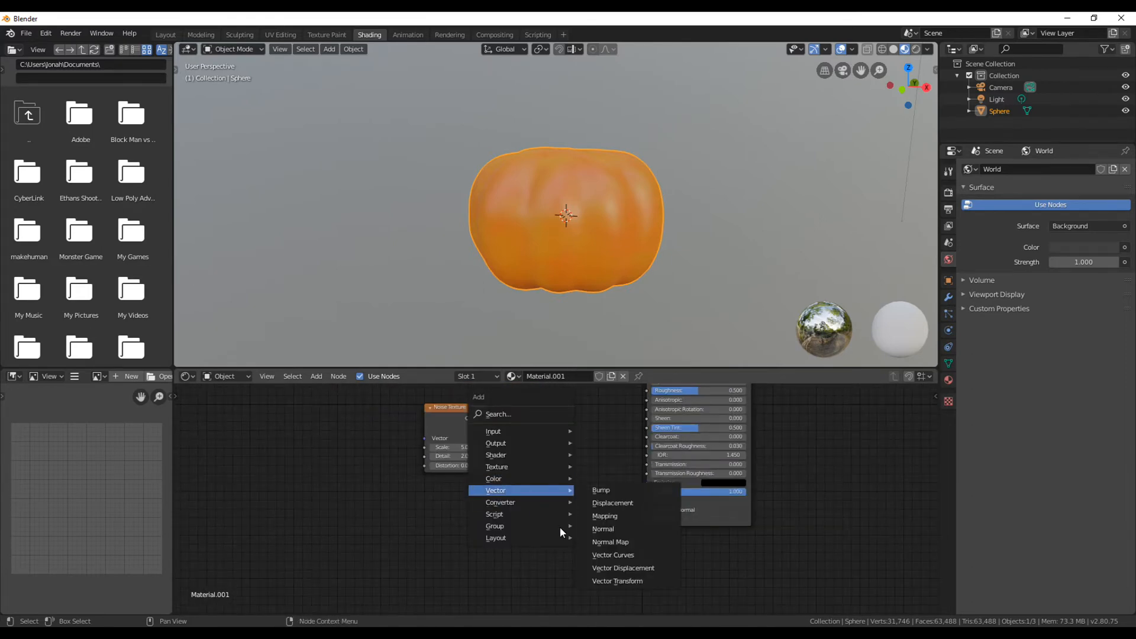
{"action": "left_click", "coordinate": [605, 507]}
{"action": "left_click", "coordinate": [662, 557]}
Move the second Noise Texture beside the Displacement node and connect its Fac output to the Height input.
{"action": "left_click_drag", "start_coordinate": [443, 408], "coordinate": [518, 539]}
{"action": "middle_click_drag", "start_coordinate": [565, 548], "coordinate": [495, 504]}
{"action": "left_click_drag", "start_coordinate": [500, 511], "coordinate": [600, 541]}
{"action": "middle_click_drag", "start_coordinate": [575, 539], "coordinate": [516, 502]}
{"action": "scroll", "coordinate": [570, 457], "scroll_direction": "down", "scroll_amount": 3}
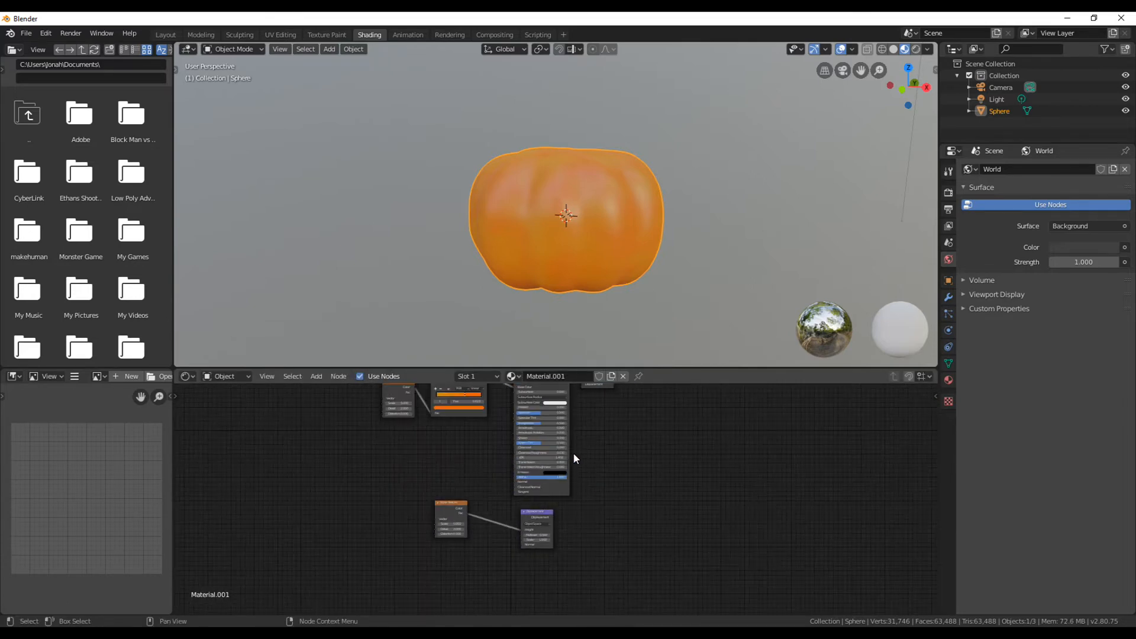
Bring the Material Output node closer and connect the Displacement node's output to its Displacement input.
{"action": "left_click_drag", "start_coordinate": [594, 396], "coordinate": [610, 457]}
{"action": "left_click_drag", "start_coordinate": [548, 552], "coordinate": [603, 523]}
{"action": "scroll", "coordinate": [576, 543], "scroll_direction": "up", "scroll_amount": 1}
{"action": "middle_click_drag", "start_coordinate": [576, 543], "coordinate": [563, 502]}
{"action": "left_click", "coordinate": [537, 522]}
{"action": "left_click_drag", "start_coordinate": [535, 524], "coordinate": [589, 433]}
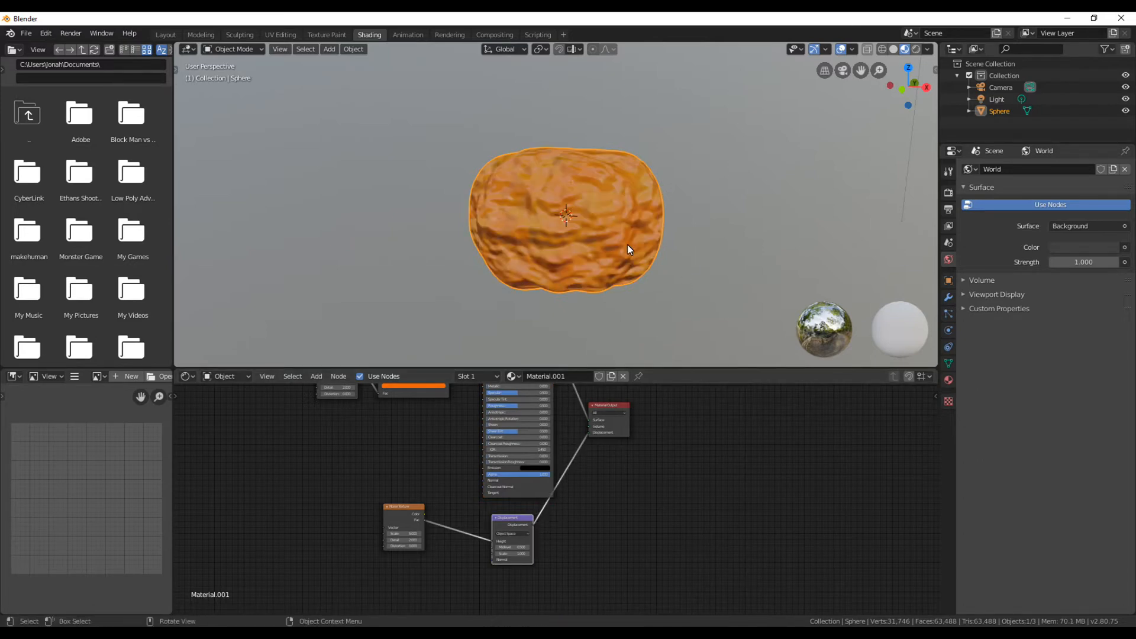
Shift the Displacement node and its Noise Texture slightly to tidy their arrangement below the Principled BSDF.
{"action": "scroll", "coordinate": [613, 262], "scroll_direction": "up", "scroll_amount": 3}
{"action": "middle_click_drag", "start_coordinate": [627, 264], "coordinate": [664, 207]}
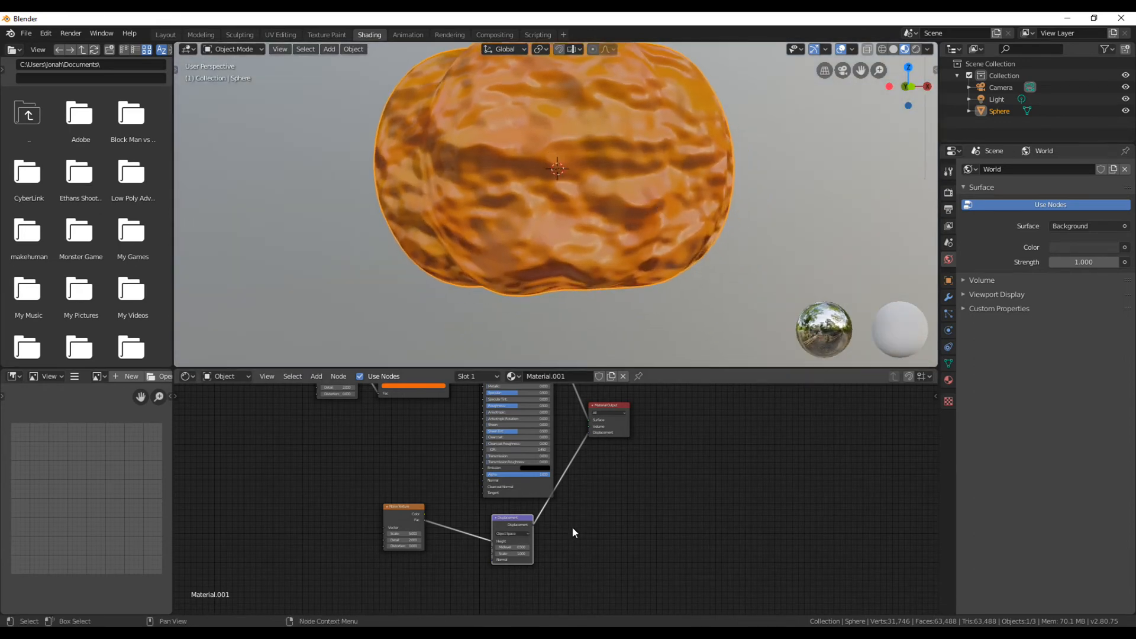
{"action": "scroll", "coordinate": [571, 527], "scroll_direction": "up", "scroll_amount": 4}
{"action": "middle_click_drag", "start_coordinate": [533, 544], "coordinate": [584, 483]}
{"action": "left_click_drag", "start_coordinate": [542, 477], "coordinate": [574, 493]}
{"action": "left_click_drag", "start_coordinate": [398, 448], "coordinate": [449, 474]}
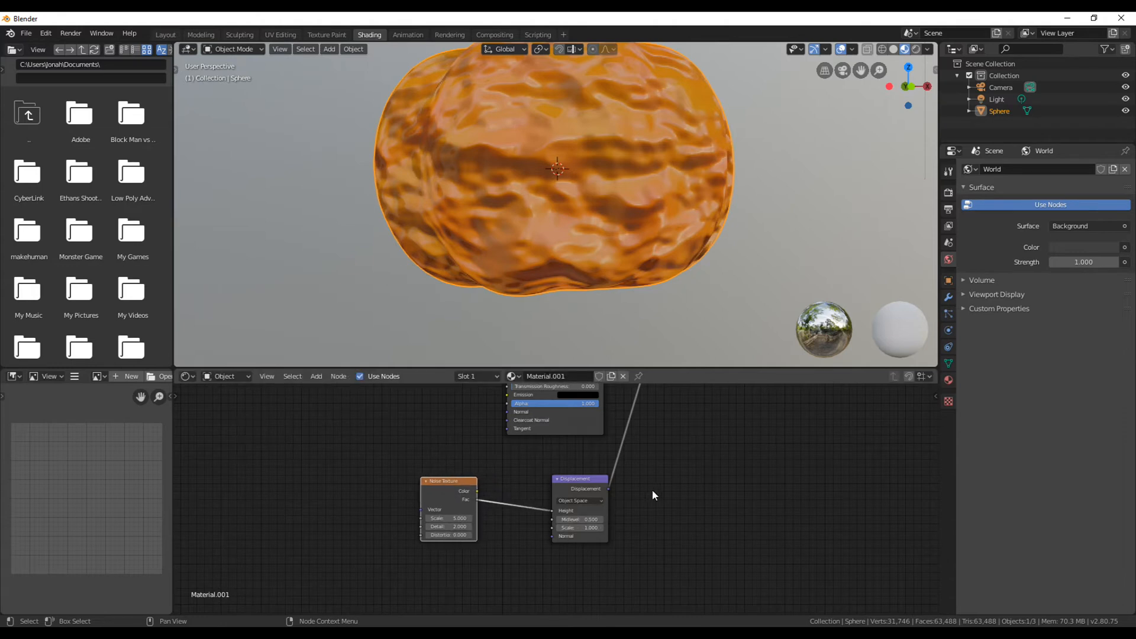
Set the Displacement node's Scale to 0.05 and check the effect on the pumpkin's surface.
{"action": "middle_click_drag", "start_coordinate": [670, 508], "coordinate": [677, 453]}
{"action": "scroll", "coordinate": [675, 455], "scroll_direction": "up", "scroll_amount": 3}
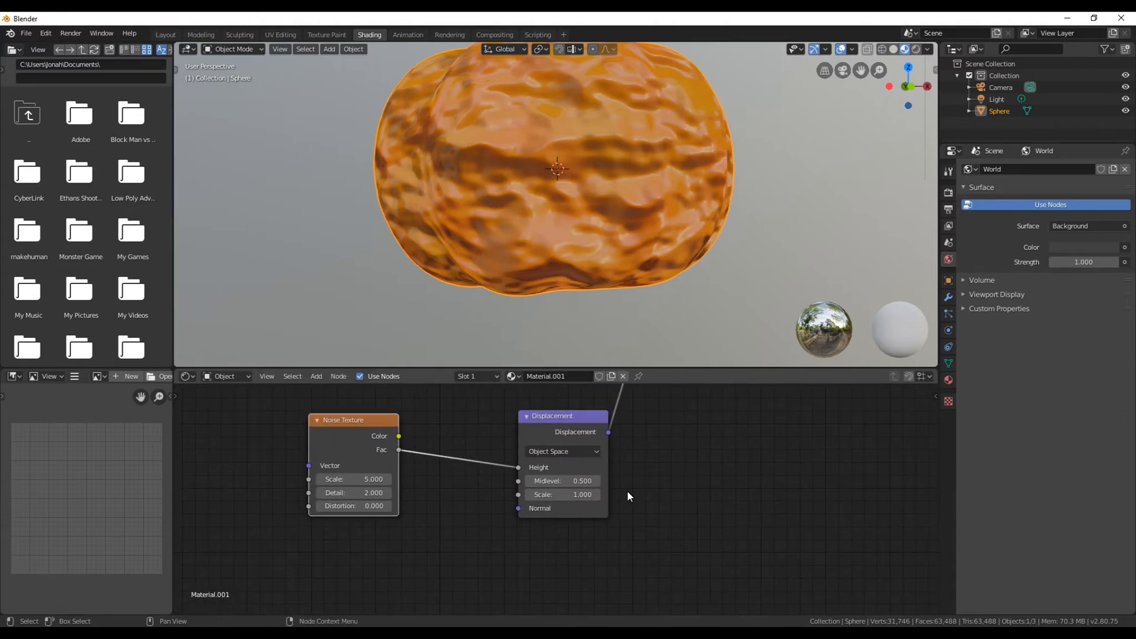
{"action": "left_click", "coordinate": [577, 495]}
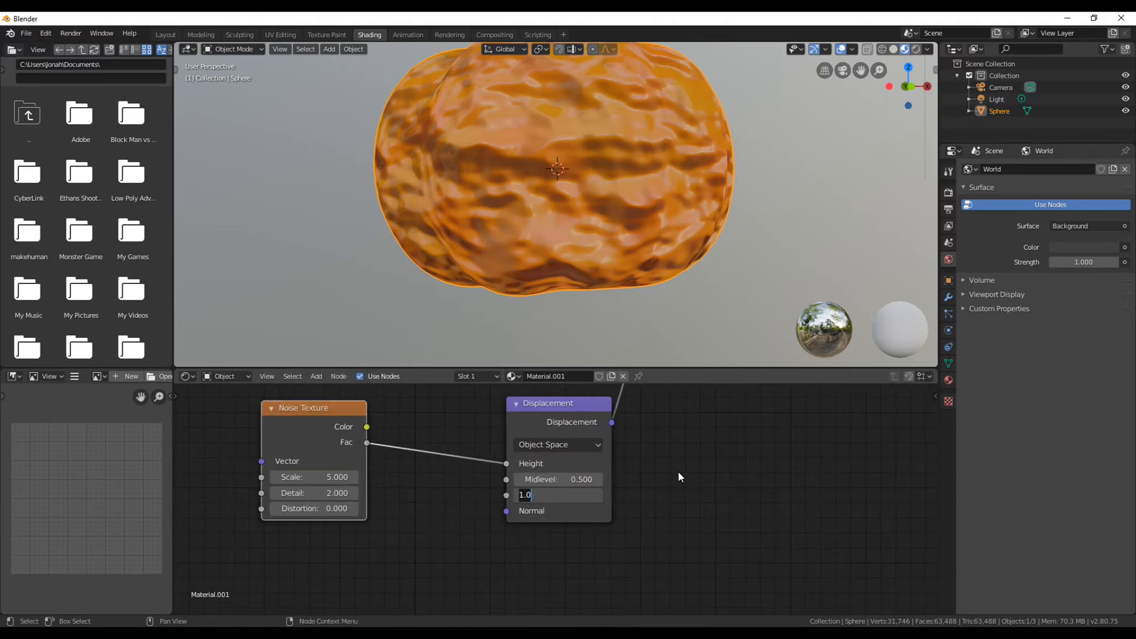
{"action": "type", "text": "0.05"}
{"action": "key", "text": "Return"}
{"action": "middle_click_drag", "start_coordinate": [615, 276], "coordinate": [479, 331]}
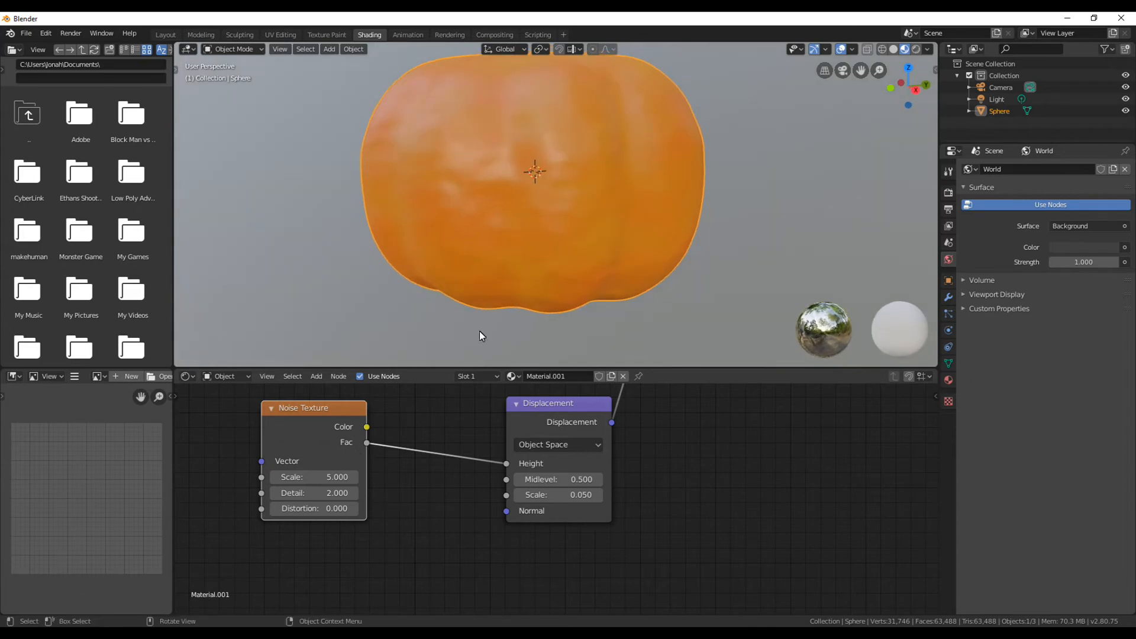
Set the Displacement node's Scale to 0.03 and its Noise Texture's Scale to 30.
{"action": "left_click", "coordinate": [570, 496]}
{"action": "type", "text": "0.0"}
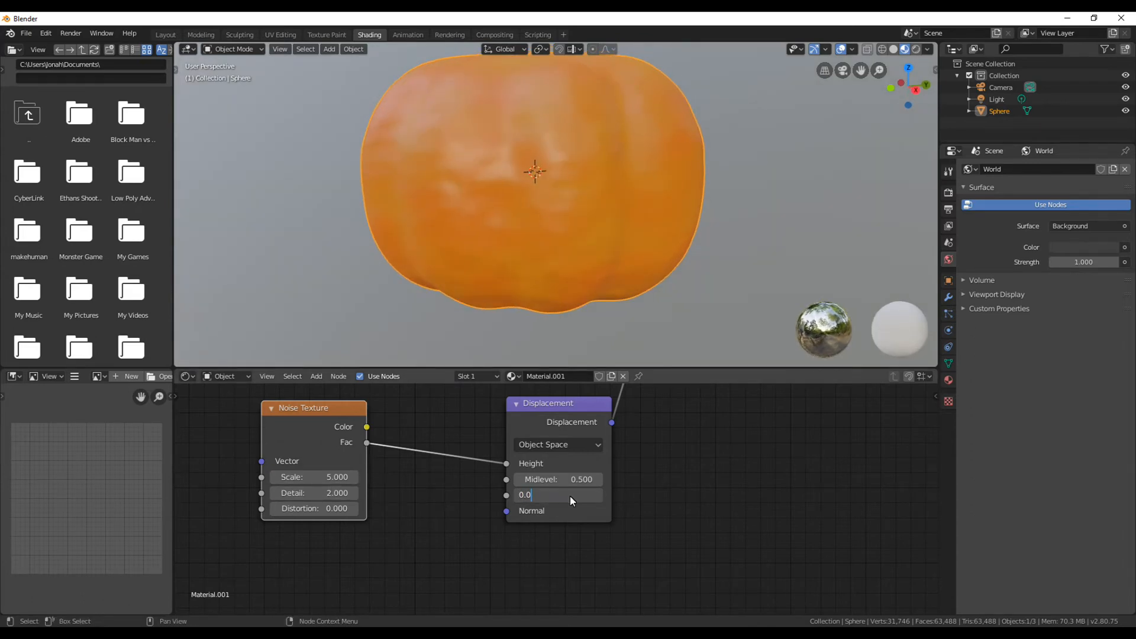
{"action": "type", "text": "3"}
{"action": "key", "text": "Return"}
{"action": "left_click_drag", "start_coordinate": [324, 483], "coordinate": [471, 513]}
{"action": "middle_click_drag", "start_coordinate": [449, 200], "coordinate": [503, 226]}
{"action": "scroll", "coordinate": [502, 226], "scroll_direction": "up", "scroll_amount": 1}
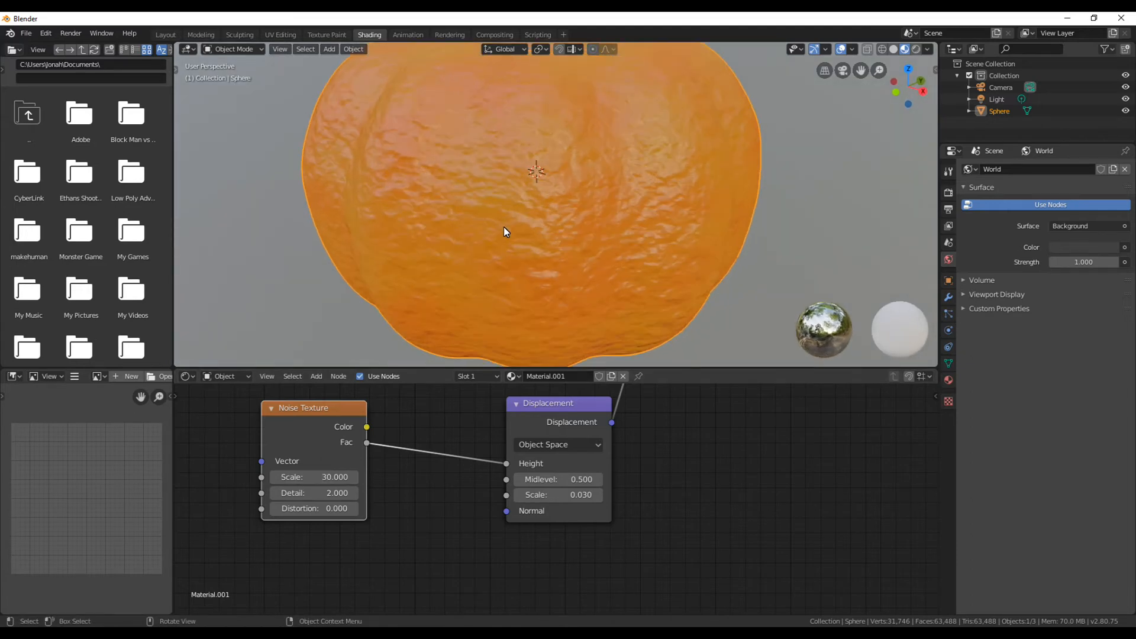
Set the displacement Noise Texture's Scale to 35 and its Detail to about 12.3.
{"action": "scroll", "coordinate": [504, 228], "scroll_direction": "up", "scroll_amount": 1}
{"action": "left_click", "coordinate": [324, 478]}
{"action": "type", "text": "3"}
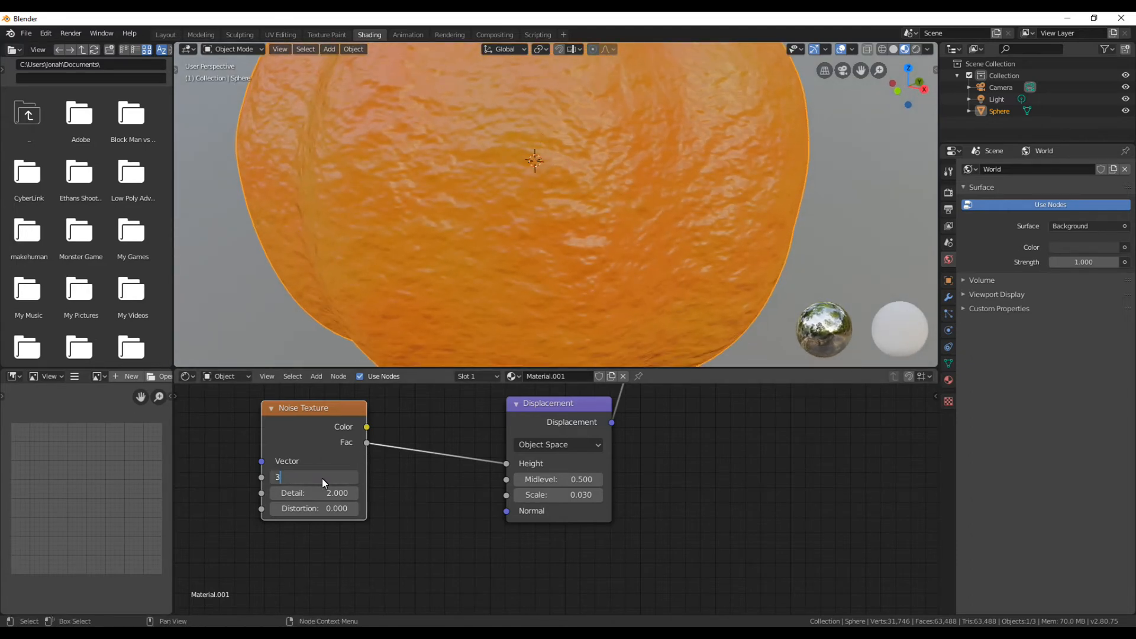
{"action": "type", "text": "5"}
{"action": "key", "text": "Return"}
{"action": "left_click_drag", "start_coordinate": [343, 494], "coordinate": [396, 501]}
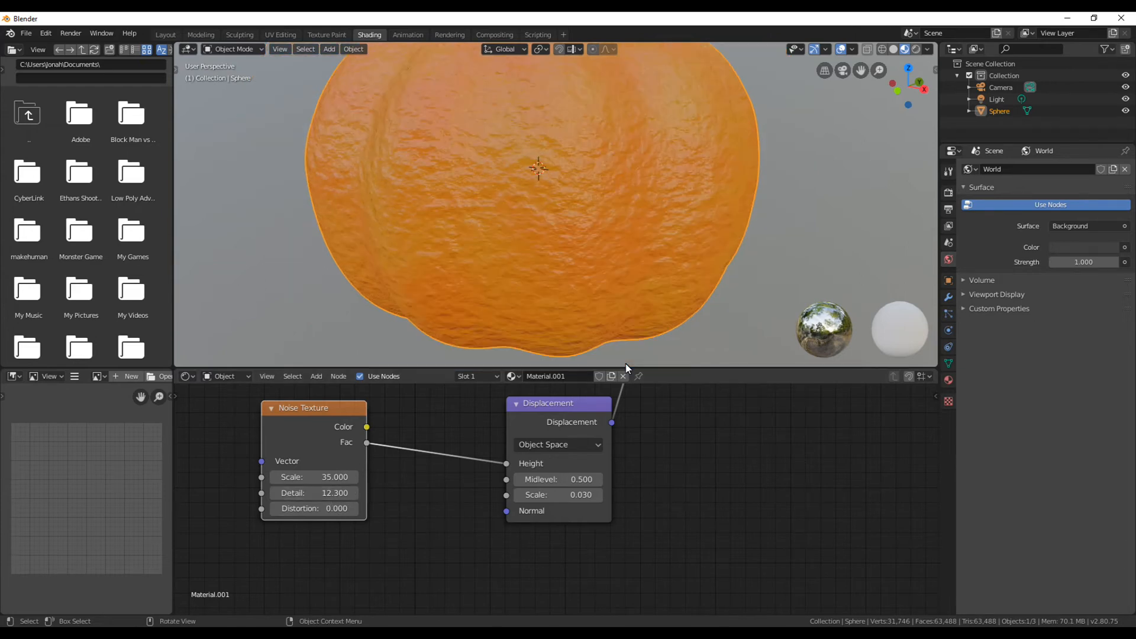
Try a Displacement node Scale of 0.005 and check the effect on the pumpkin's surface.
{"action": "scroll", "coordinate": [567, 287], "scroll_direction": "down", "scroll_amount": 4}
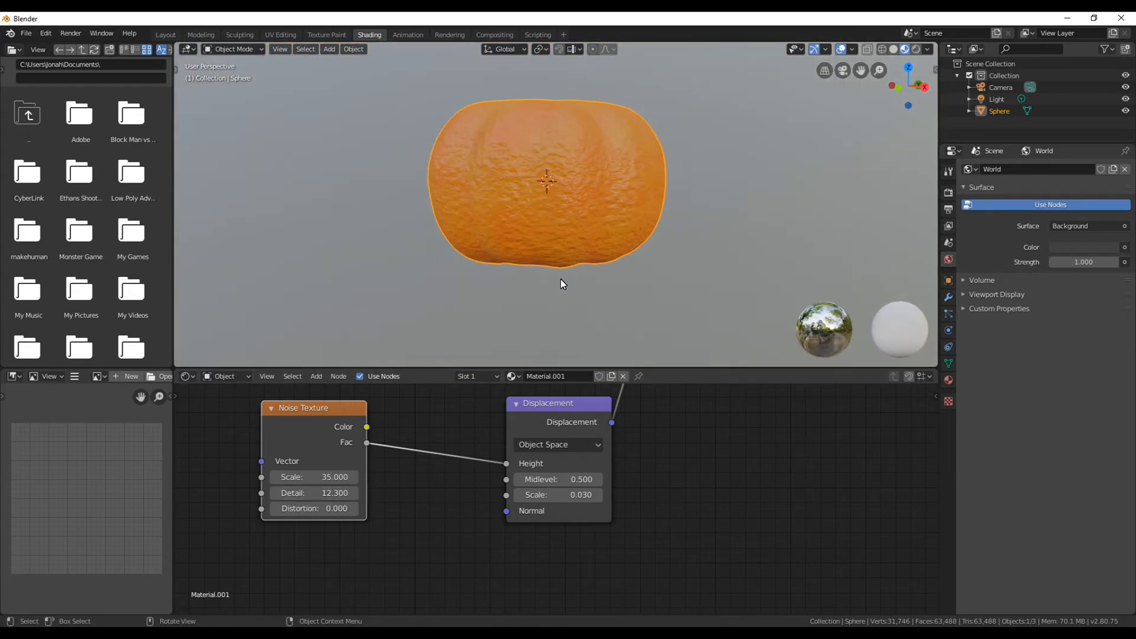
{"action": "scroll", "coordinate": [562, 280], "scroll_direction": "up", "scroll_amount": 5}
{"action": "left_click", "coordinate": [578, 499]}
{"action": "type", "text": "0.00"}
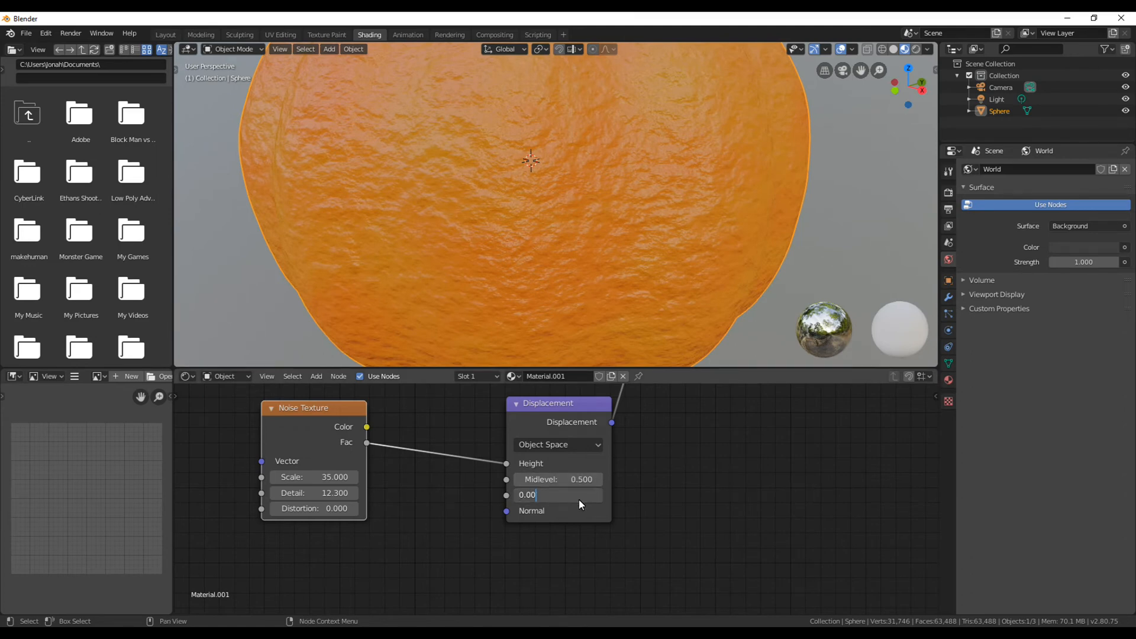
{"action": "type", "text": "5"}
{"action": "key", "text": "Return"}
{"action": "middle_click_drag", "start_coordinate": [554, 189], "coordinate": [629, 161]}
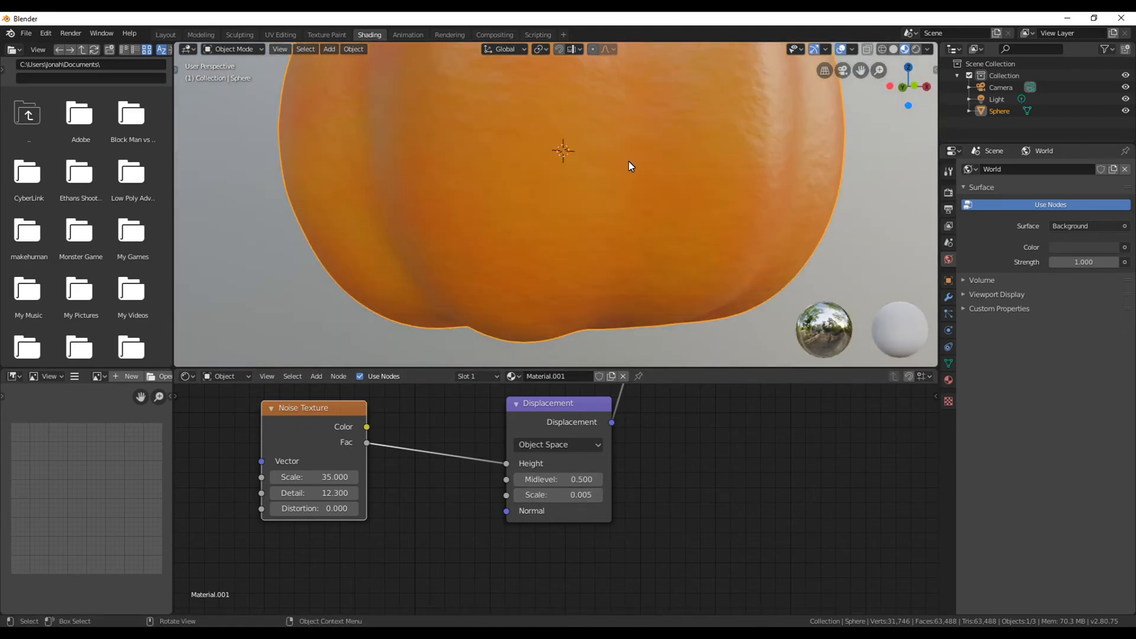
Set the Displacement node's Scale to 0.003 and check the pumpkin's surface from another angle.
{"action": "left_click", "coordinate": [566, 498]}
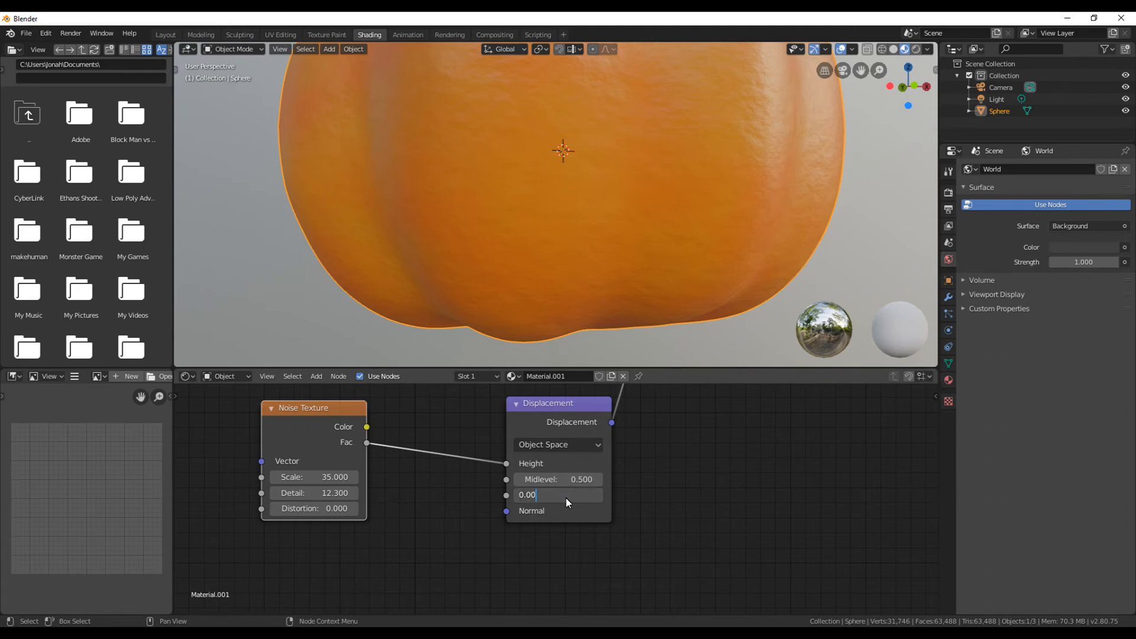
{"action": "type", "text": "3"}
{"action": "key", "text": "Return"}
{"action": "scroll", "coordinate": [715, 228], "scroll_direction": "down", "scroll_amount": 3}
{"action": "middle_click_drag", "start_coordinate": [715, 228], "coordinate": [584, 255]}
{"action": "scroll", "coordinate": [580, 254], "scroll_direction": "down", "scroll_amount": 2}
Add a stop between the ColorRamp's two colors and make it yellow-orange with a hue of about 0.101.
{"action": "middle_click_drag", "start_coordinate": [429, 458], "coordinate": [413, 526]}
{"action": "scroll", "coordinate": [414, 528], "scroll_direction": "down", "scroll_amount": 5}
{"action": "middle_click_drag", "start_coordinate": [454, 471], "coordinate": [491, 549]}
{"action": "middle_click_drag", "start_coordinate": [464, 499], "coordinate": [503, 586]}
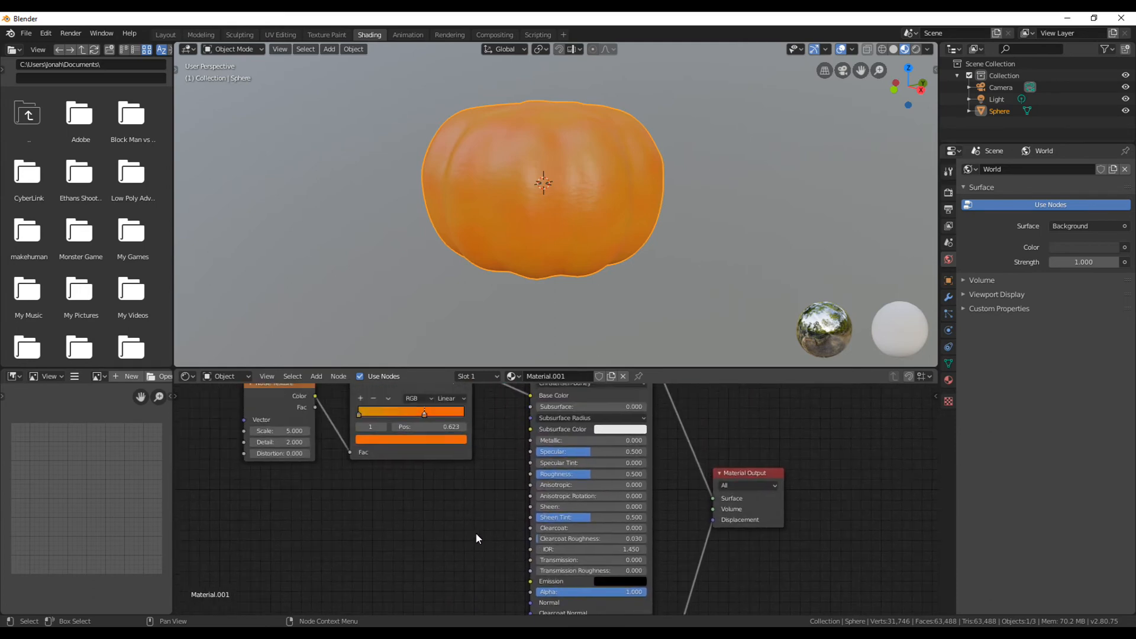
{"action": "middle_click_drag", "start_coordinate": [477, 537], "coordinate": [507, 582]}
{"action": "scroll", "coordinate": [450, 500], "scroll_direction": "up", "scroll_amount": 1}
{"action": "left_click", "coordinate": [388, 468]}
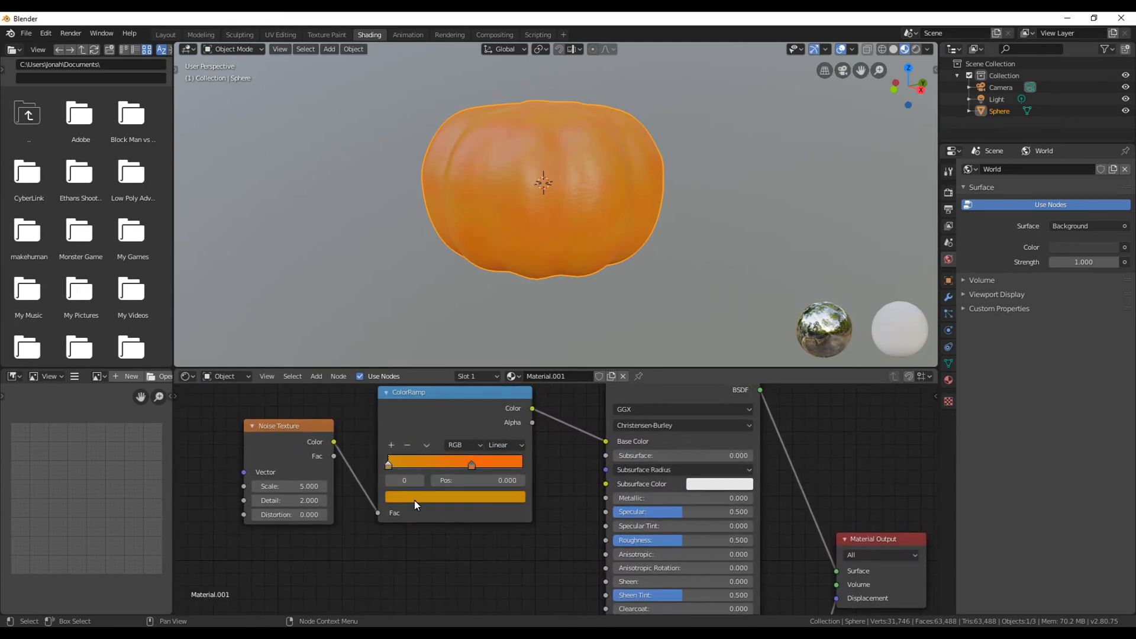
{"action": "left_click", "coordinate": [414, 498]}
{"action": "left_click_drag", "start_coordinate": [412, 393], "coordinate": [415, 396]}
{"action": "left_click", "coordinate": [391, 445]}
{"action": "left_click", "coordinate": [435, 503]}
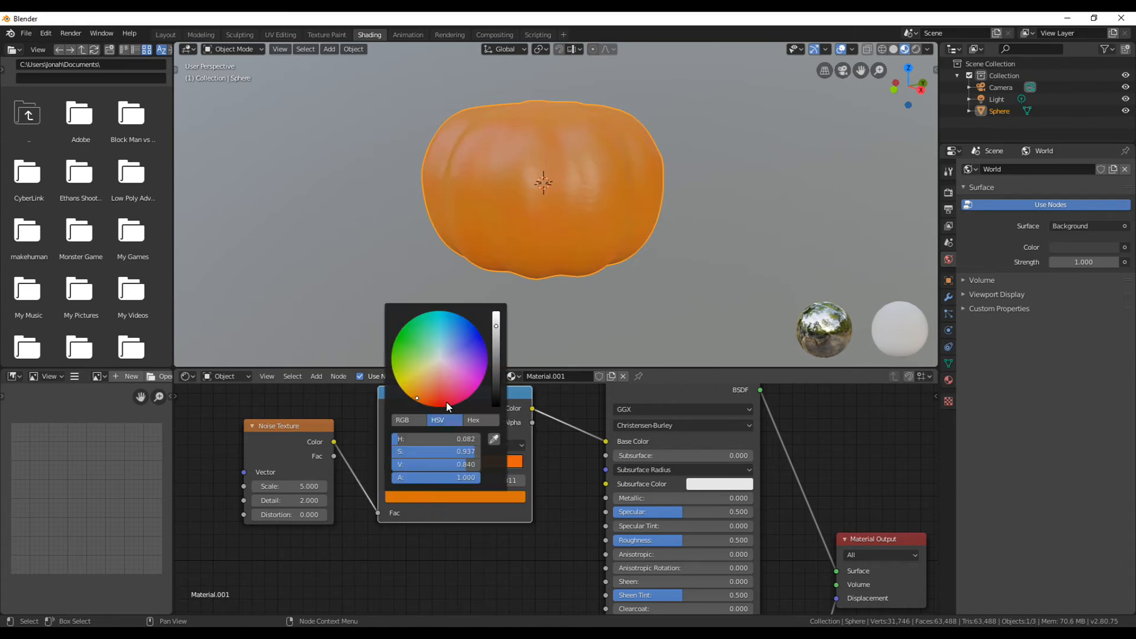
{"action": "left_click_drag", "start_coordinate": [418, 399], "coordinate": [413, 397]}
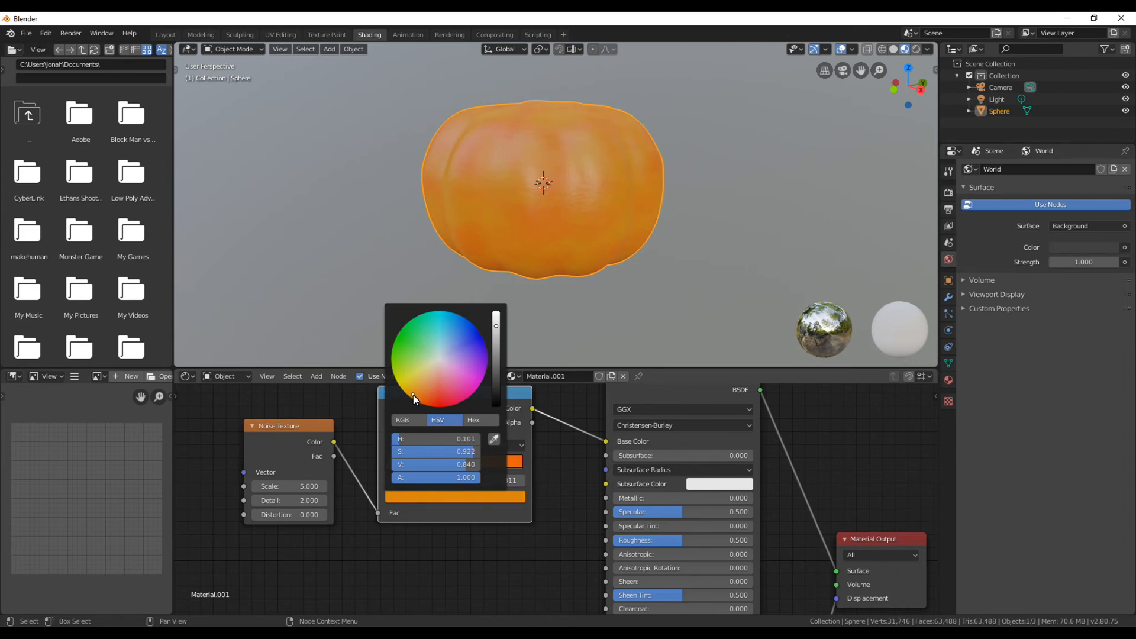
Move the ColorRamp's new middle stop to position 0.148 and shift the darker orange stop slightly toward it.
{"action": "left_click_drag", "start_coordinate": [473, 466], "coordinate": [407, 460]}
{"action": "scroll", "coordinate": [552, 258], "scroll_direction": "up", "scroll_amount": 2}
{"action": "middle_click_drag", "start_coordinate": [550, 258], "coordinate": [641, 279]}
{"action": "scroll", "coordinate": [395, 244], "scroll_direction": "down", "scroll_amount": 4}
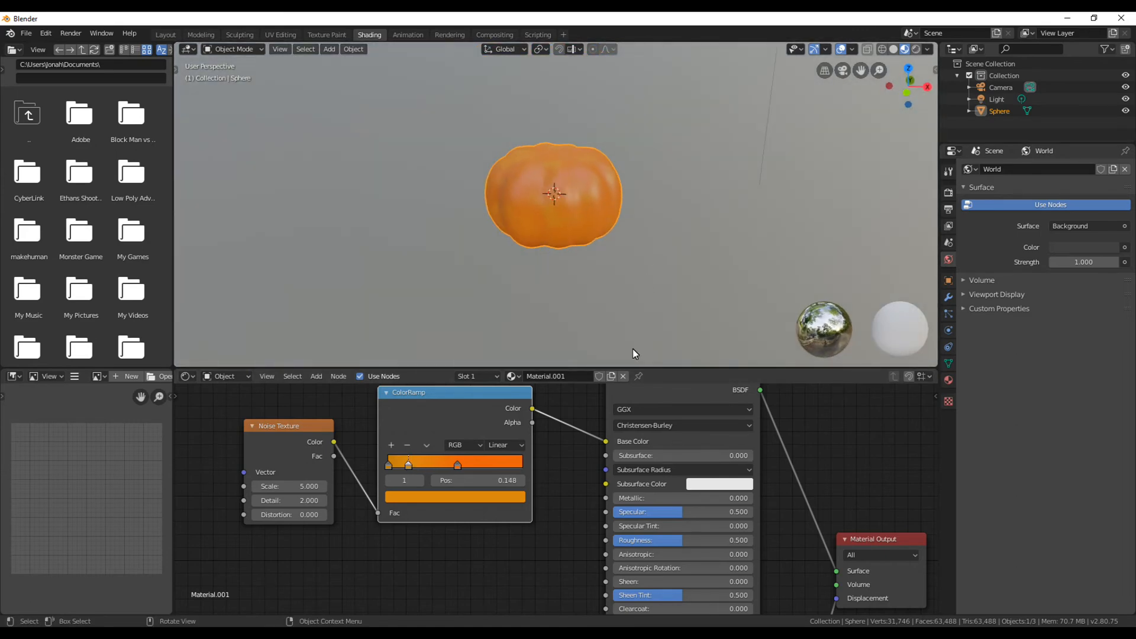
Set the Principled BSDF's Subsurface to 0.1 and check its effect on the pumpkin.
{"action": "middle_click_drag", "start_coordinate": [562, 505], "coordinate": [516, 495]}
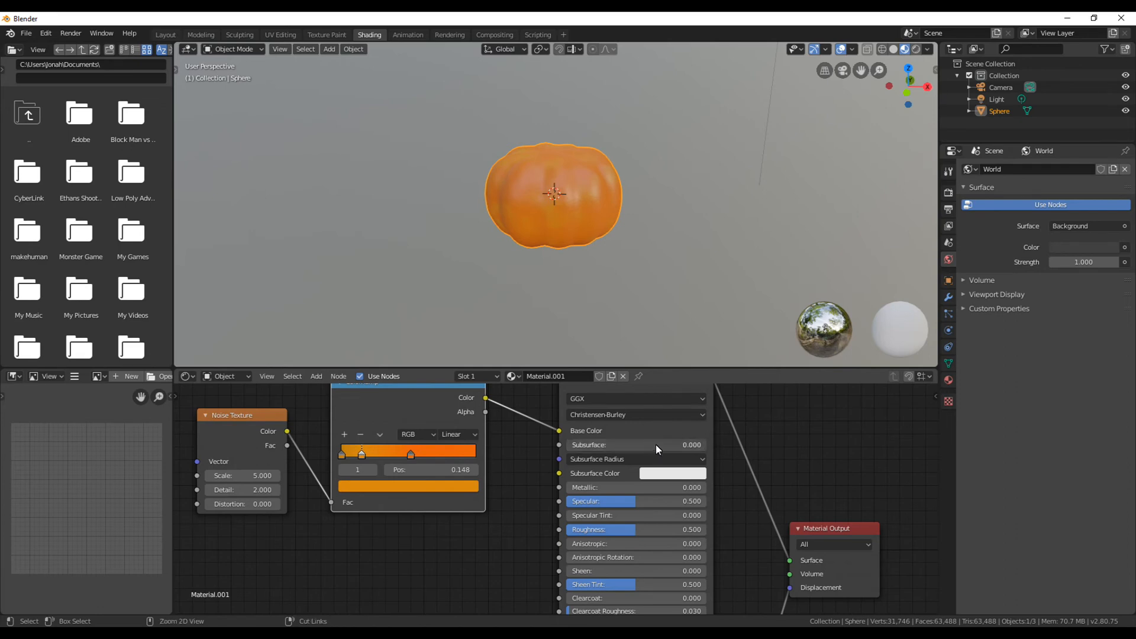
{"action": "left_click_drag", "start_coordinate": [655, 445], "coordinate": [666, 446]}
{"action": "scroll", "coordinate": [442, 222], "scroll_direction": "up", "scroll_amount": 3}
{"action": "middle_click_drag", "start_coordinate": [442, 222], "coordinate": [435, 190]}
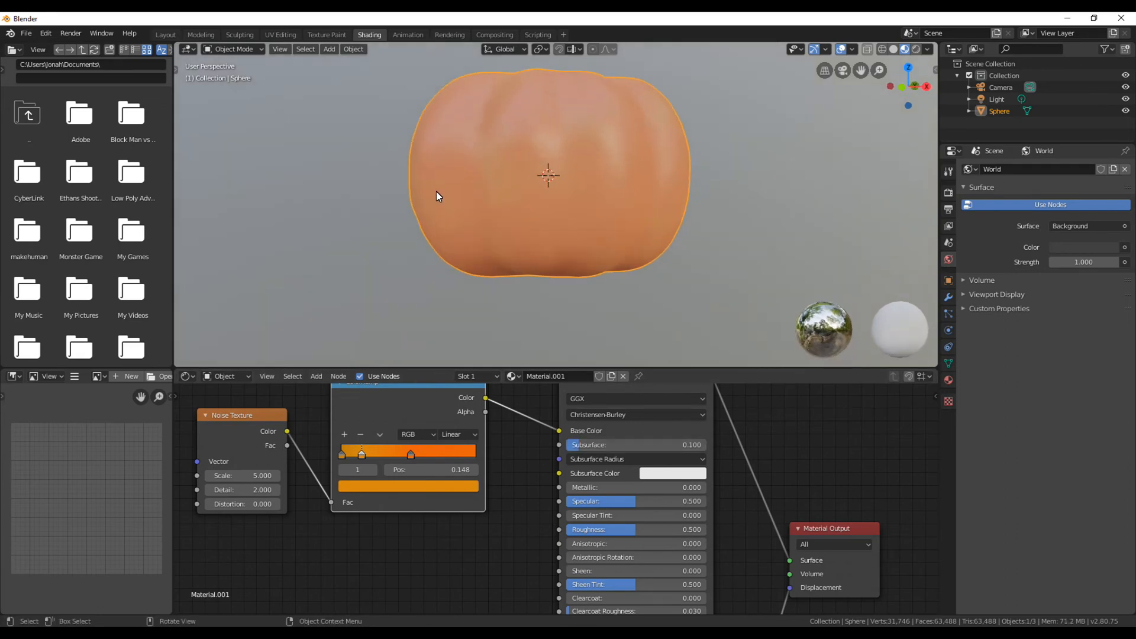
Try Subsurface values of 0.01 and 0.05 on the Principled BSDF.
{"action": "left_click", "coordinate": [647, 448]}
{"action": "type", "text": "0.01"}
{"action": "key", "text": "Return"}
{"action": "left_click", "coordinate": [647, 449]}
{"action": "type", "text": "0.05"}
{"action": "key", "text": "Return"}
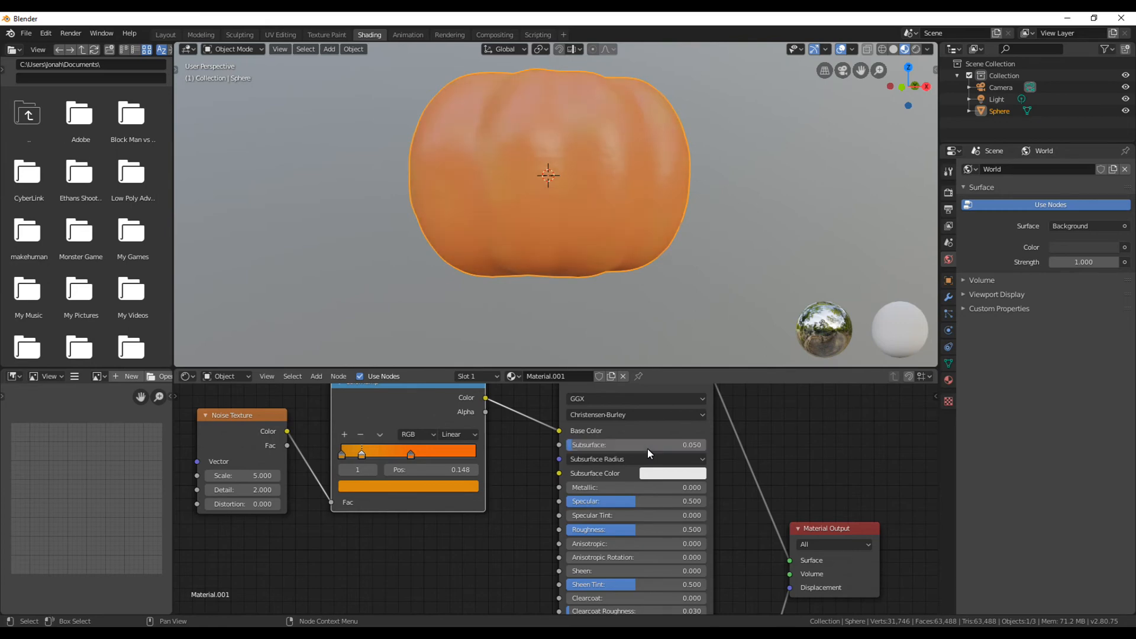
Set the Principled BSDF's Subsurface Radius values to 2.0, 0.1 and 0.1.
{"action": "left_click", "coordinate": [631, 458]}
{"action": "left_click", "coordinate": [626, 486]}
{"action": "type", "text": "0.2"}
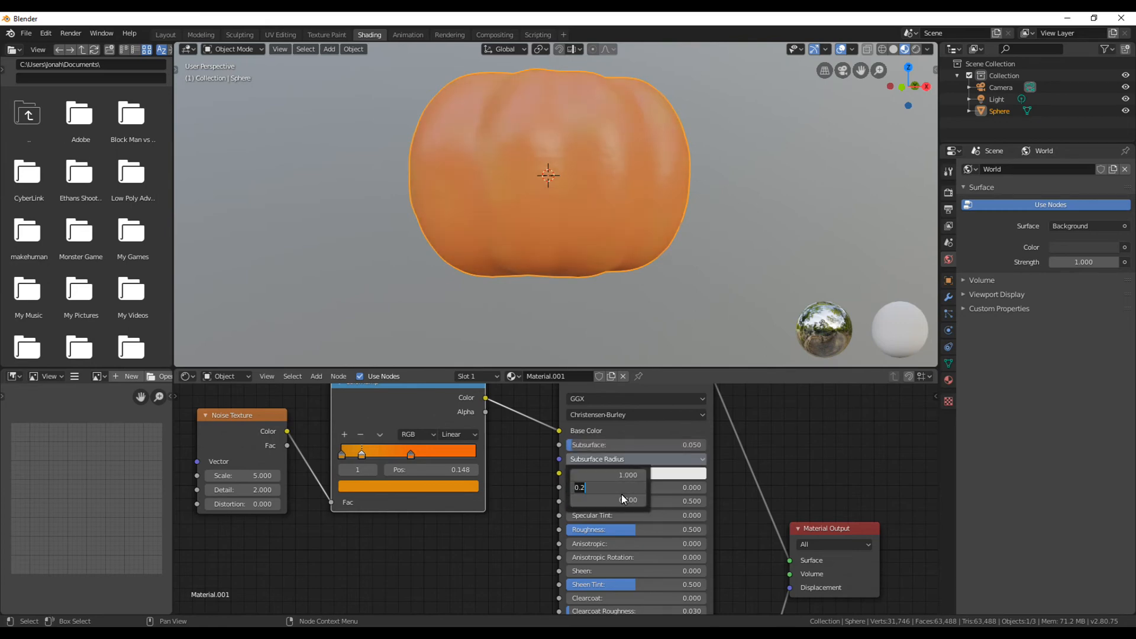
{"action": "key", "text": "Return"}
{"action": "middle_click_drag", "start_coordinate": [562, 332], "coordinate": [509, 363]}
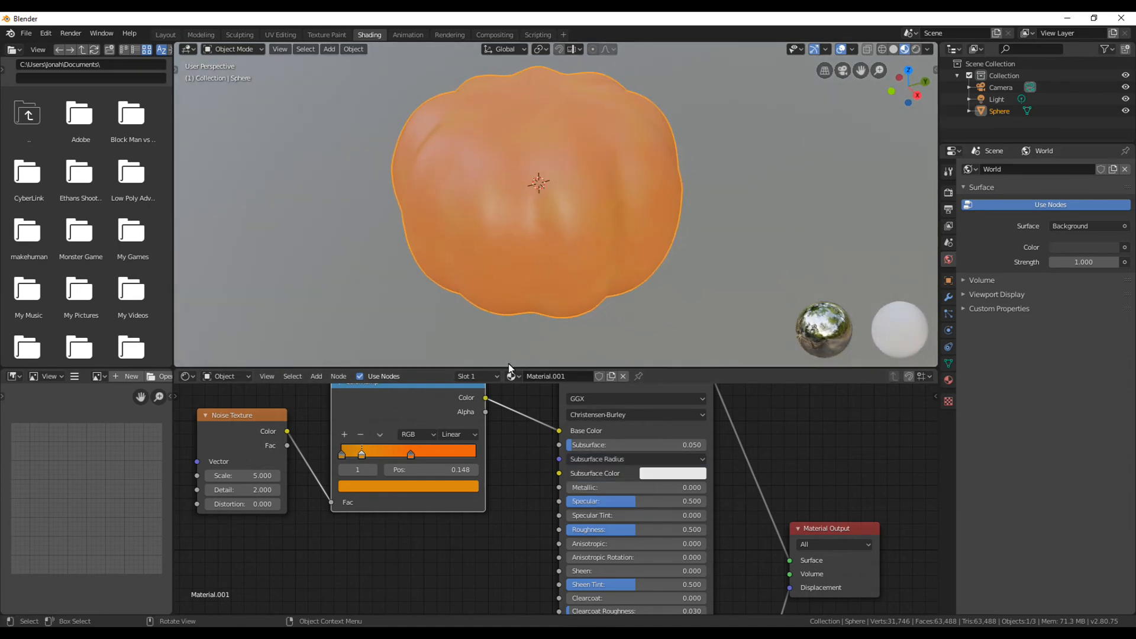
{"action": "left_click", "coordinate": [608, 458]}
{"action": "left_click_drag", "start_coordinate": [607, 475], "coordinate": [620, 480], "text": "ctrl"}
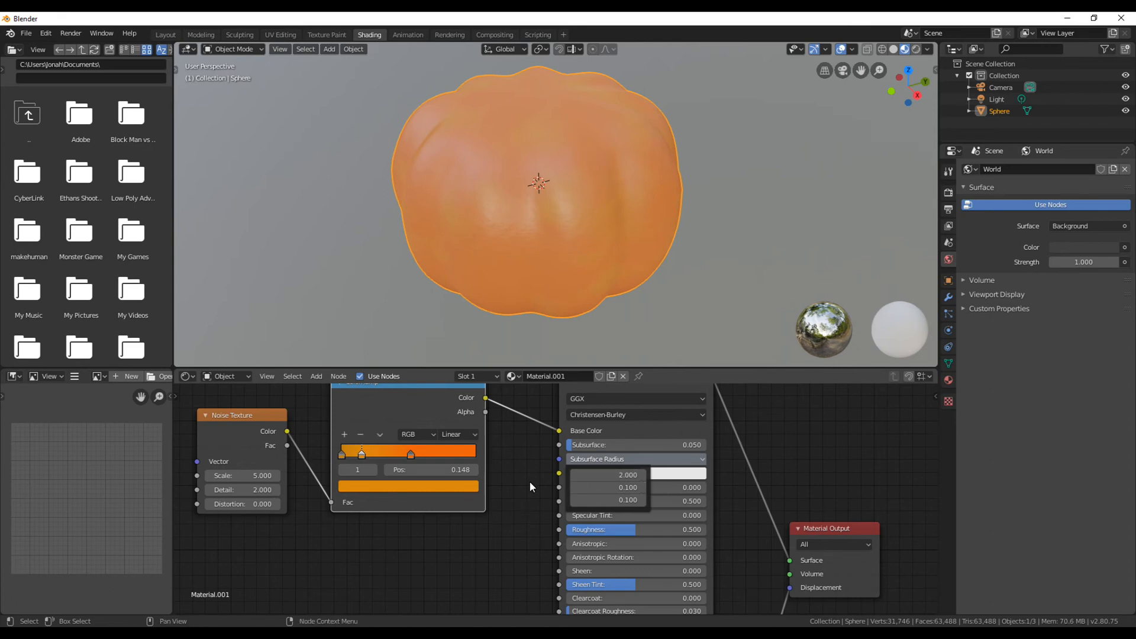
Set the Principled BSDF's Subsurface to 0.2 and check the pumpkin from another side.
{"action": "left_click", "coordinate": [671, 449]}
{"action": "type", "text": "0.2"}
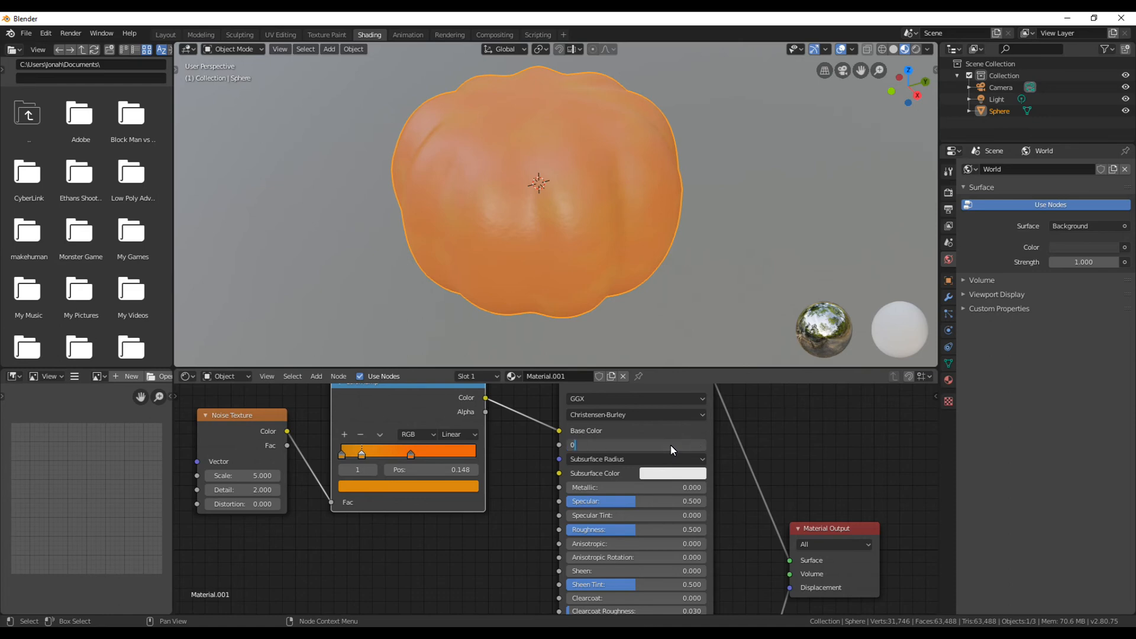
{"action": "key", "text": "Return"}
{"action": "middle_click_drag", "start_coordinate": [415, 222], "coordinate": [611, 290]}
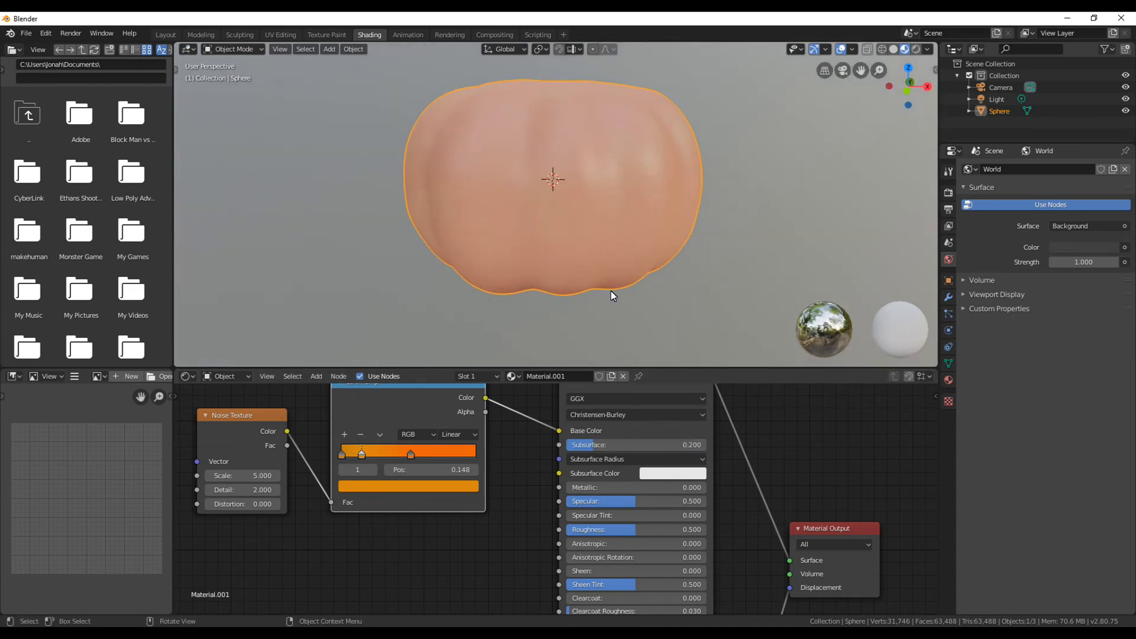
Change the Principled BSDF's Subsurface Color to orange, sampling the shade from the ColorRamp.
{"action": "left_click", "coordinate": [673, 477]}
{"action": "left_click_drag", "start_coordinate": [702, 361], "coordinate": [673, 377]}
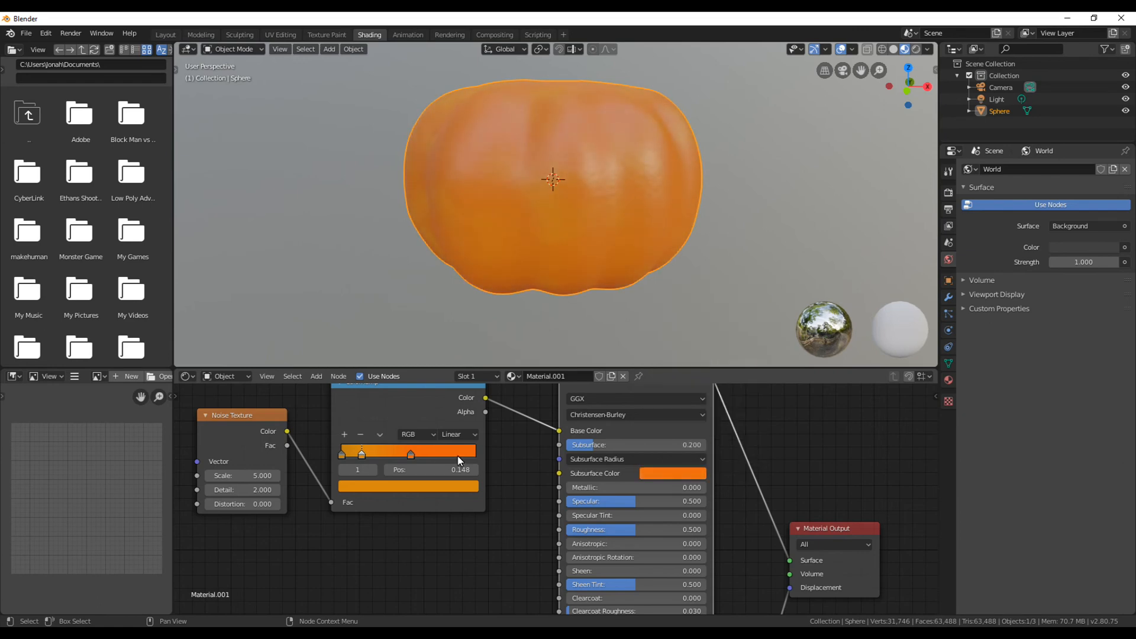
{"action": "left_click", "coordinate": [641, 474]}
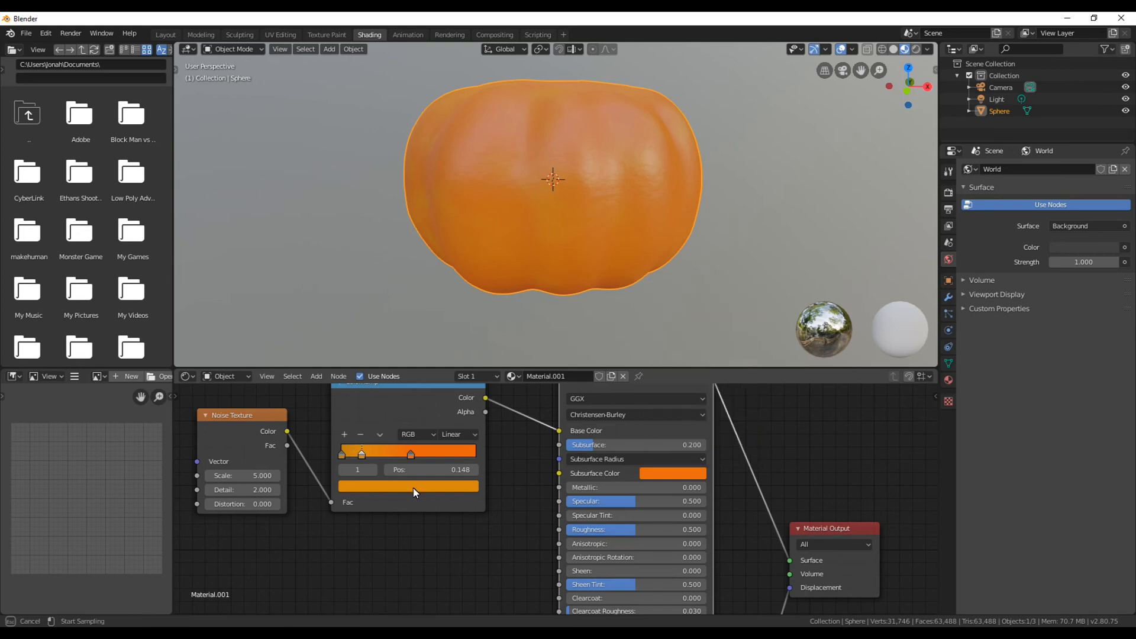
{"action": "middle_click_drag", "start_coordinate": [559, 319], "coordinate": [254, 248]}
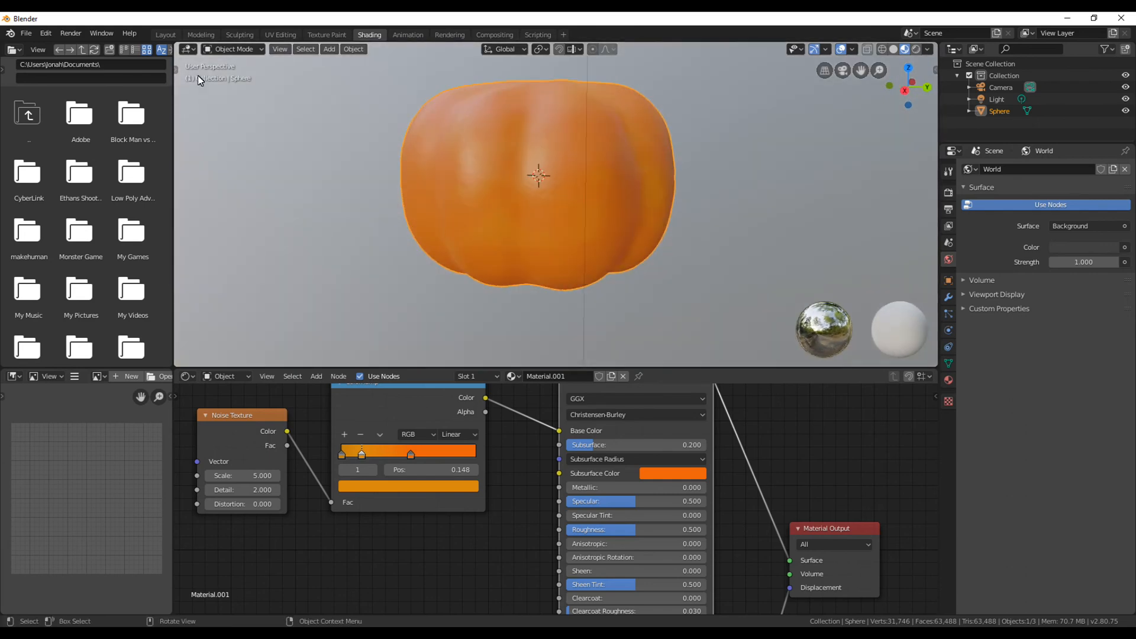
Switch to the Layout workspace and display the pumpkin with Rendered viewport shading.
{"action": "left_click", "coordinate": [166, 34]}
{"action": "key", "text": "z"}
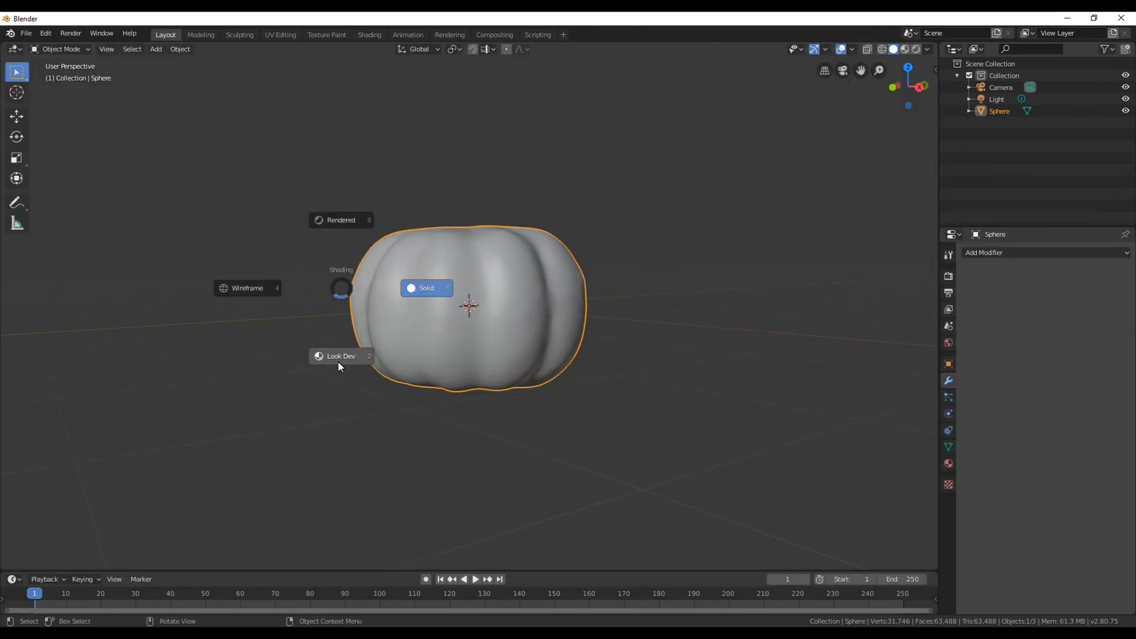
{"action": "left_click", "coordinate": [338, 361]}
{"action": "key", "text": "z"}
{"action": "left_click", "coordinate": [332, 277]}
Move the light down nearer the pumpkin, to about X 4.70 m, Y 0.93 m, Z 3.22 m.
{"action": "middle_click_drag", "start_coordinate": [358, 309], "coordinate": [524, 234]}
{"action": "scroll", "coordinate": [524, 234], "scroll_direction": "down", "scroll_amount": 4}
{"action": "left_click", "coordinate": [502, 67]}
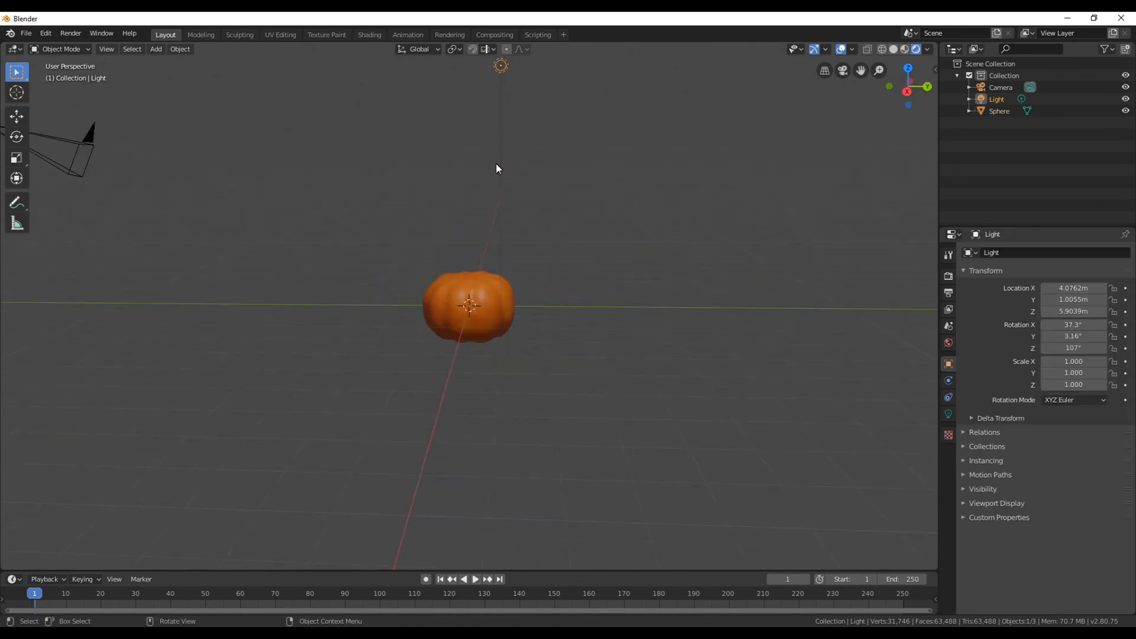
{"action": "middle_click_drag", "start_coordinate": [495, 165], "coordinate": [517, 187]}
{"action": "key", "text": "g"}
{"action": "left_click", "coordinate": [520, 323]}
{"action": "middle_click_drag", "start_coordinate": [520, 323], "coordinate": [552, 321]}
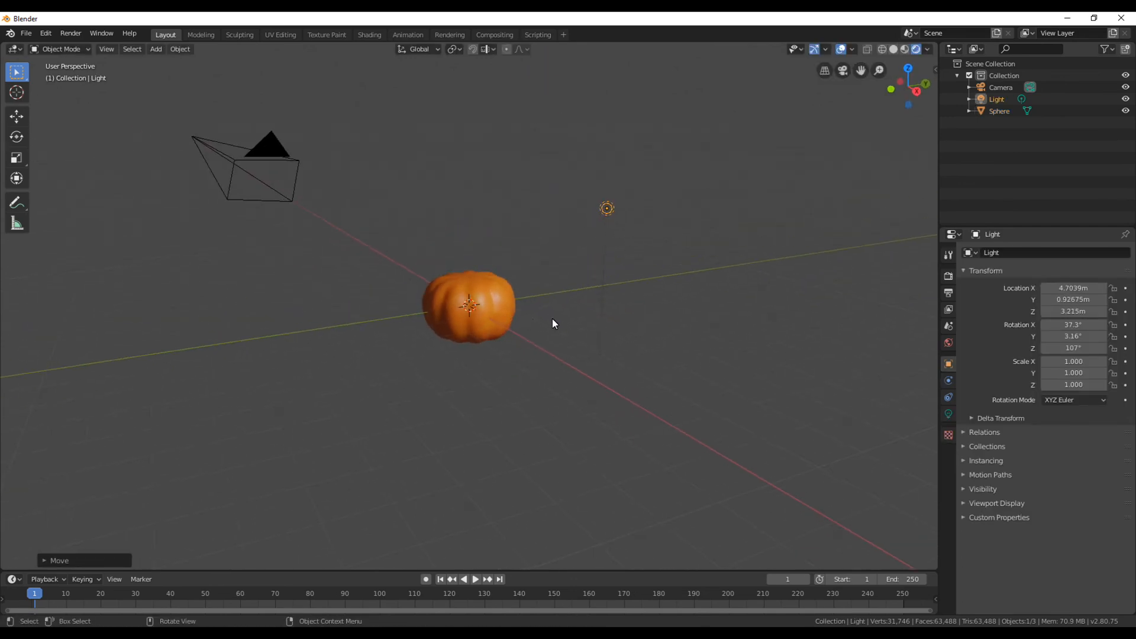
Duplicate the light twice around the pumpkin, placing the second copy at about X -5.01 m, Y -4.94 m, Z 3.39 m.
{"action": "key", "text": "shift+d"}
{"action": "left_click", "coordinate": [147, 314]}
{"action": "middle_click_drag", "start_coordinate": [148, 314], "coordinate": [216, 332]}
{"action": "key", "text": "shift+d"}
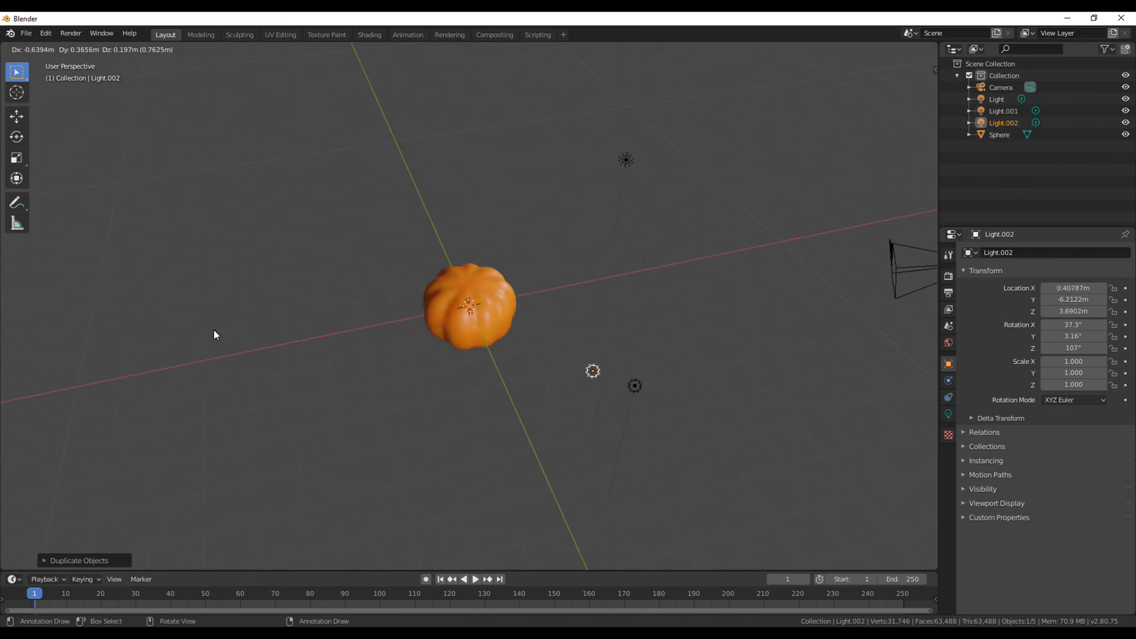
{"action": "left_click", "coordinate": [857, 381]}
{"action": "middle_click_drag", "start_coordinate": [857, 381], "coordinate": [288, 409]}
Examine the lit pumpkin up close and from several sides in the rendered view.
{"action": "scroll", "coordinate": [459, 481], "scroll_direction": "up", "scroll_amount": 6}
{"action": "scroll", "coordinate": [474, 465], "scroll_direction": "down", "scroll_amount": 2}
{"action": "scroll", "coordinate": [330, 396], "scroll_direction": "down", "scroll_amount": 4}
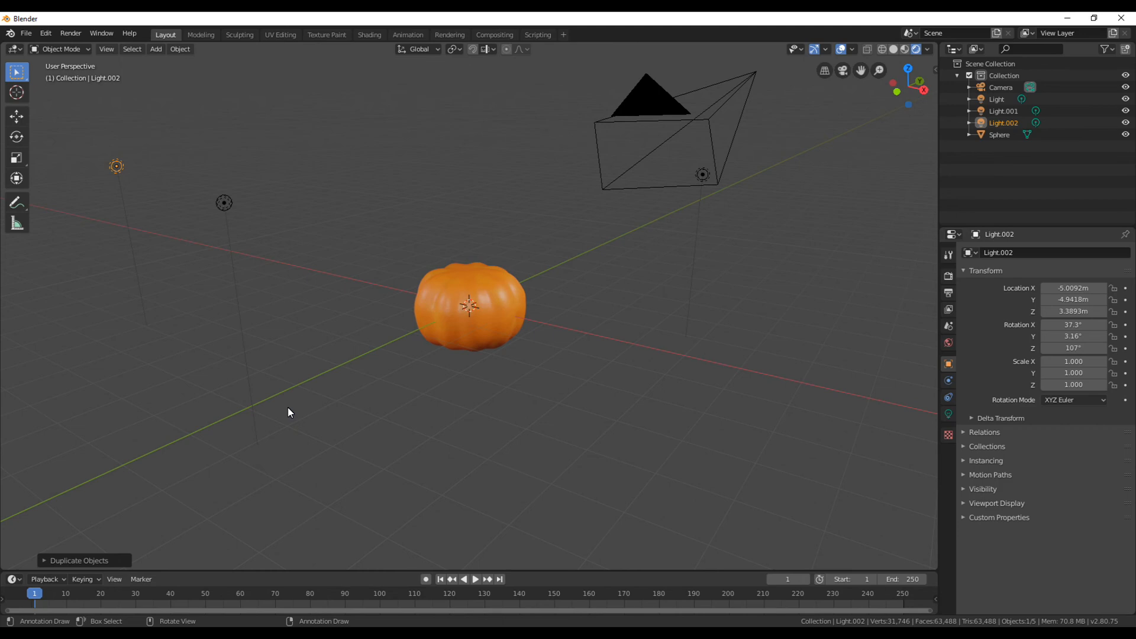
{"action": "scroll", "coordinate": [379, 318], "scroll_direction": "up", "scroll_amount": 6}
{"action": "middle_click_drag", "start_coordinate": [467, 300], "coordinate": [437, 316]}
{"action": "scroll", "coordinate": [436, 315], "scroll_direction": "down", "scroll_amount": 5}
{"action": "middle_click_drag", "start_coordinate": [507, 324], "coordinate": [297, 342]}
{"action": "middle_click_drag", "start_coordinate": [349, 306], "coordinate": [371, 307]}
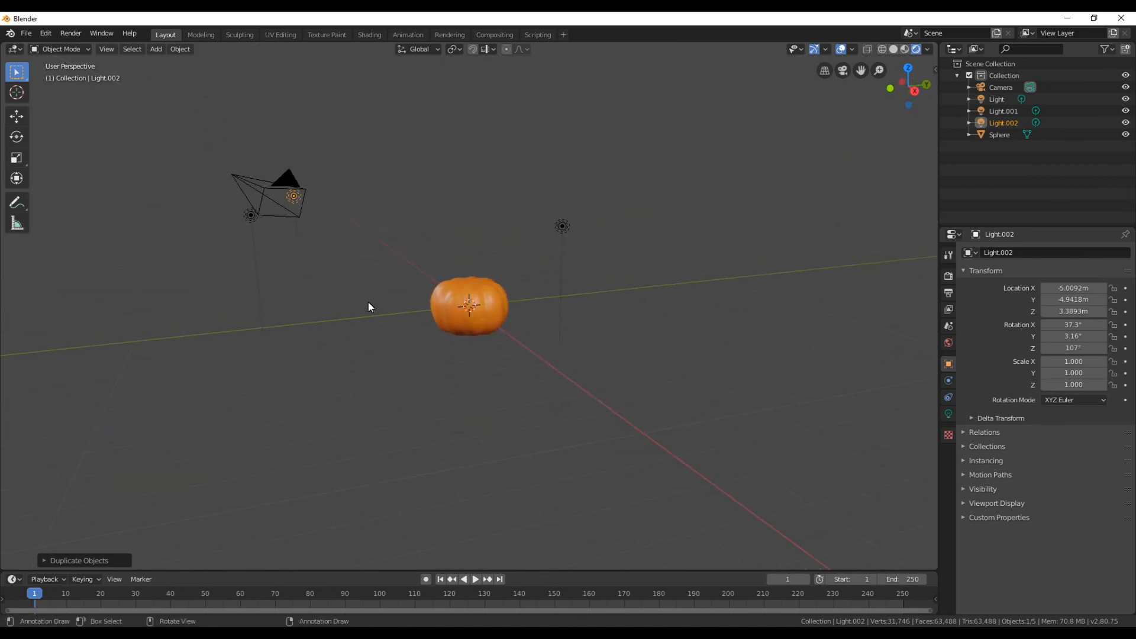